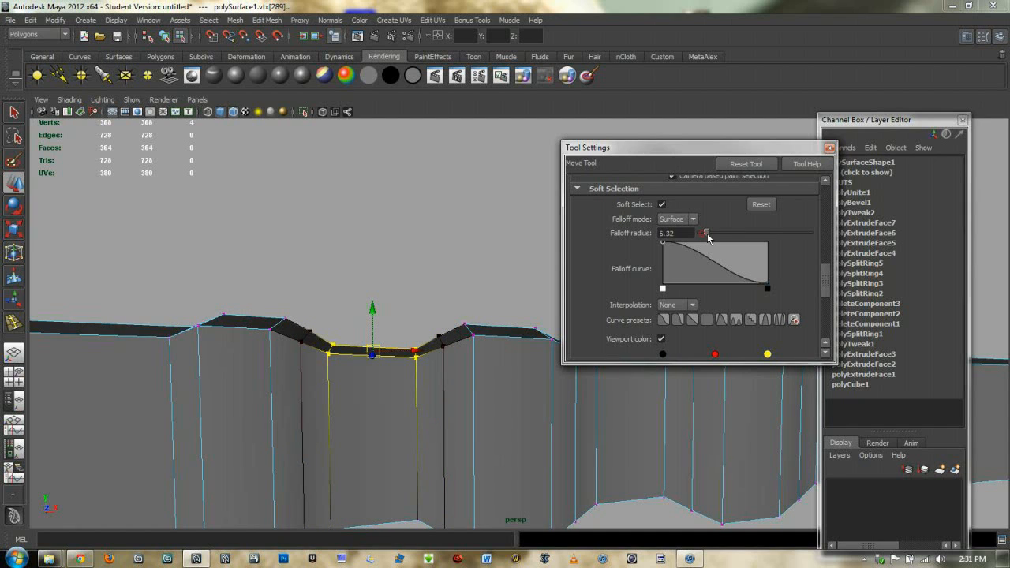
- Try raising the four selected notch vertices on the shaft's top edge with soft selection, and undo the move
alt+middle_drag(415, 387, 433, 352)
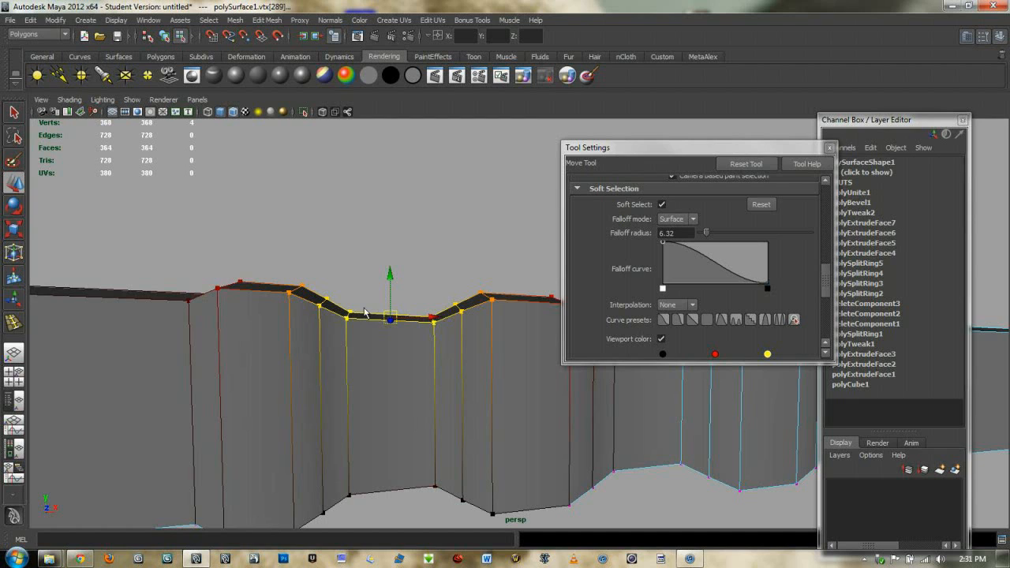
alt+drag(392, 297, 371, 316)
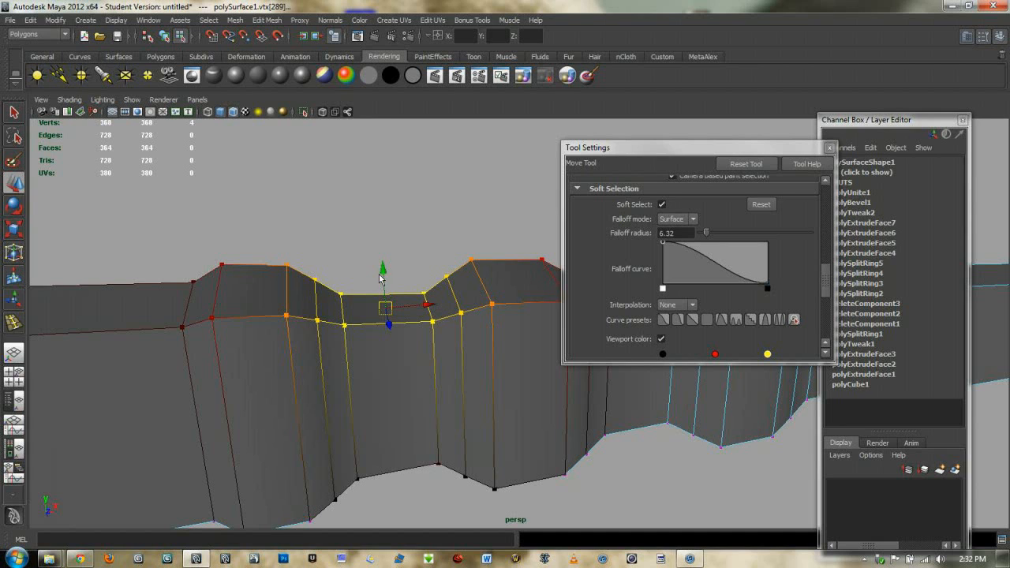
drag(381, 272, 362, 107)
alt+drag(417, 270, 454, 220)
alt+middle_drag(455, 220, 472, 331)
alt+drag(471, 331, 440, 336)
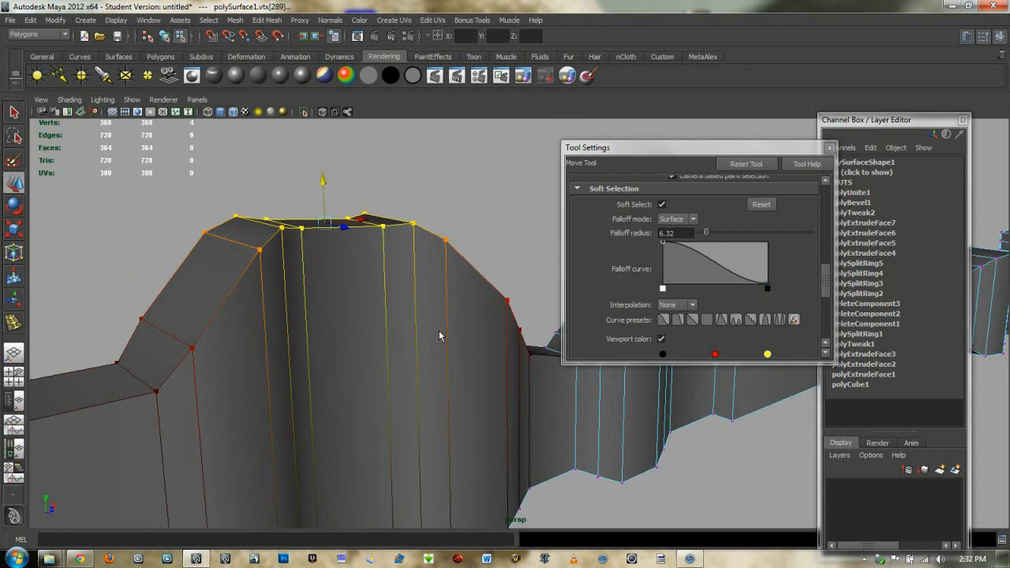
key(ctrl+z)
key(ctrl+z)
key(ctrl+z)
key(ctrl+z)
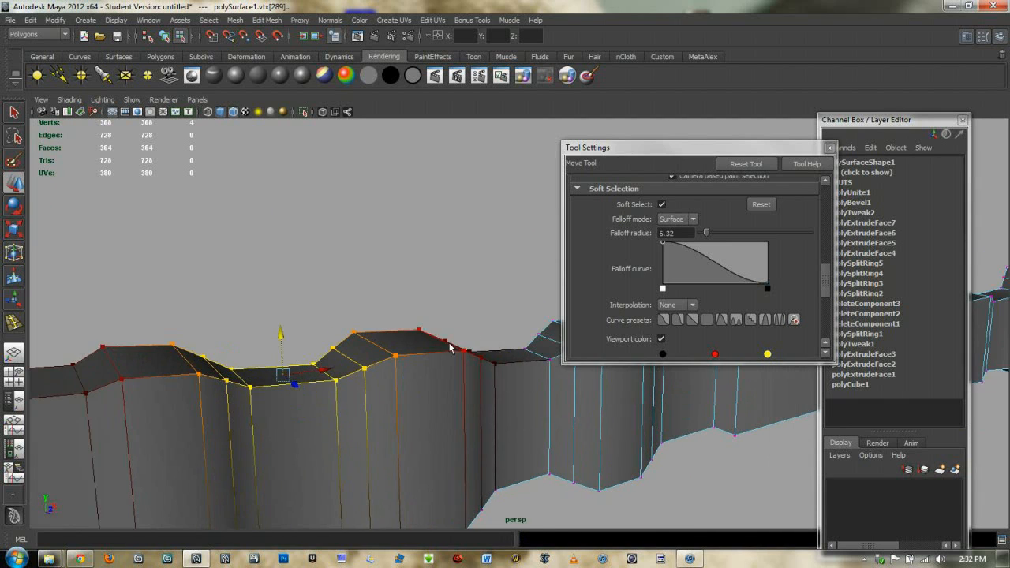
- Turn off soft selection, try raising the four notch vertices without falloff, and undo the move
click(661, 204)
drag(284, 348, 288, 180)
key(ctrl+z)
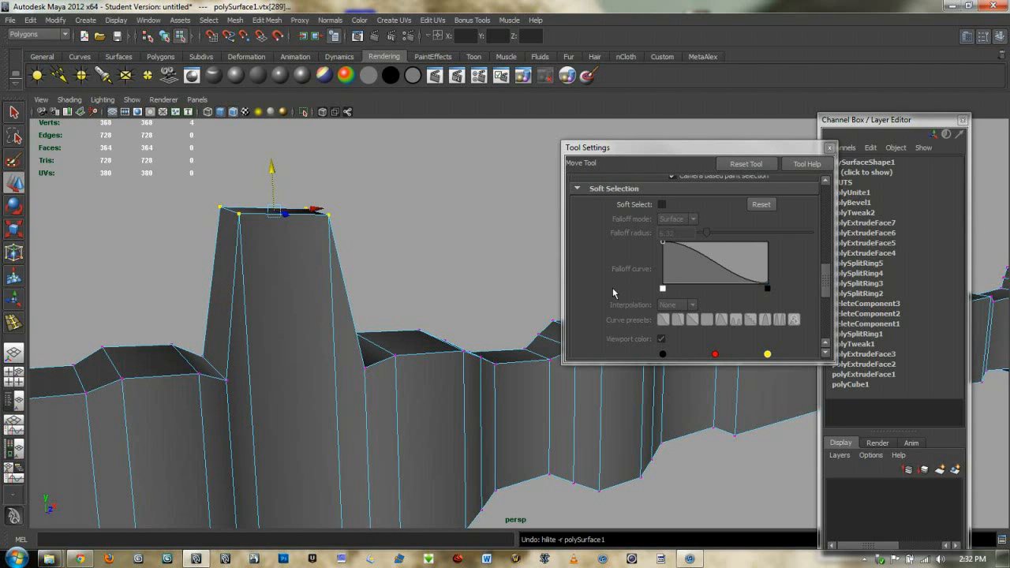
key(ctrl+z)
- Turn soft selection back on, try raising the notch vertices with surface falloff, and undo the move
click(662, 204)
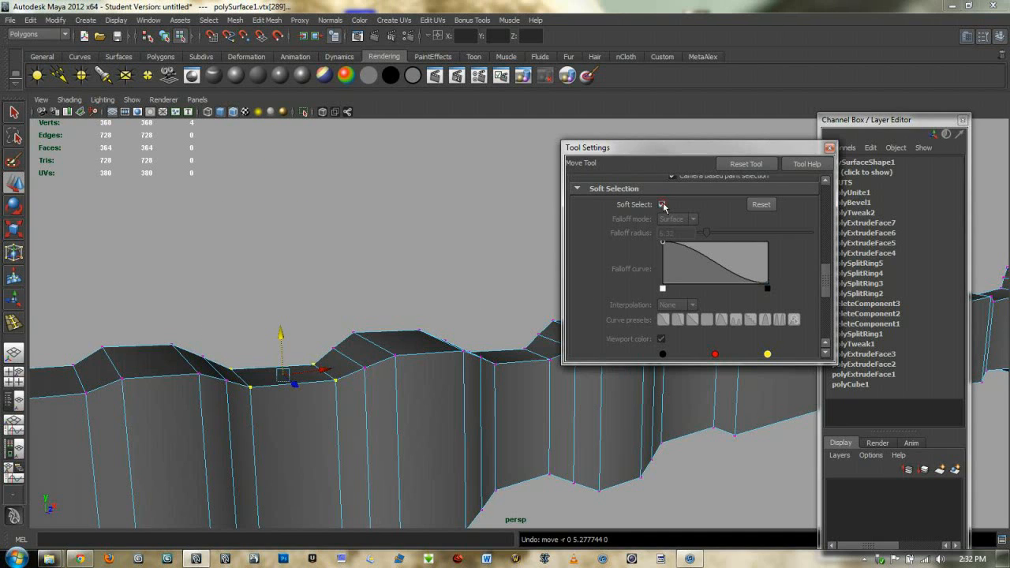
drag(281, 336, 258, 150)
key(ctrl+z)
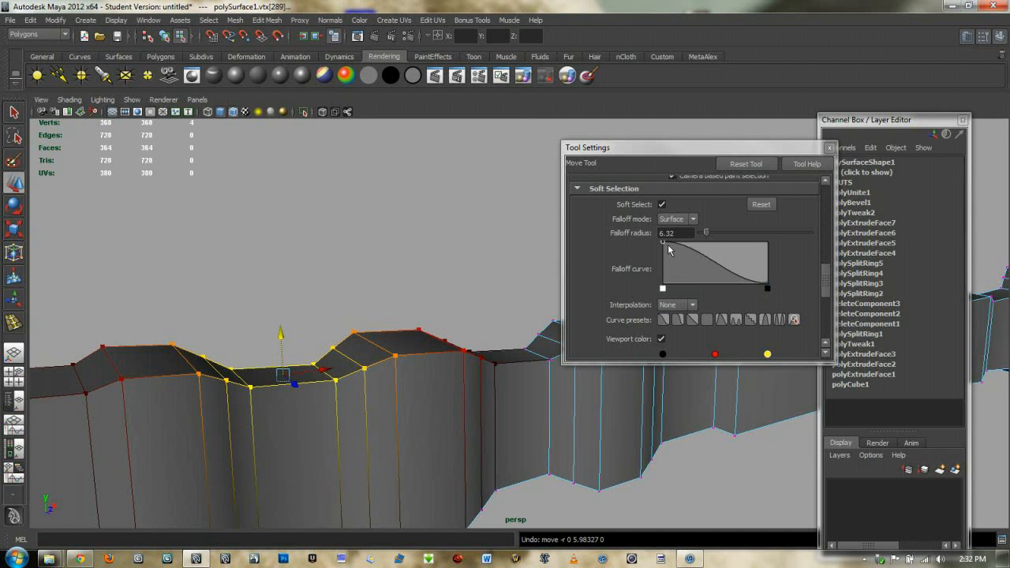
- Apply the linear falloff curve preset and add four points to it to form a zigzag profile
click(695, 320)
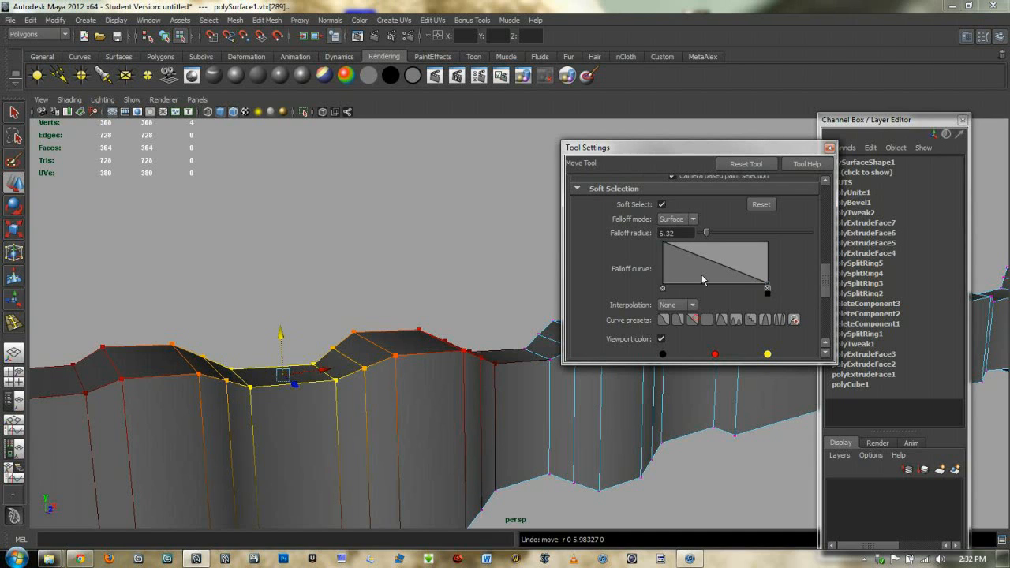
click(698, 259)
mouse_move(697, 259)
mouse_down()
mouse_move(733, 269)
mouse_move(737, 256)
mouse_move(715, 269)
mouse_up()
click(729, 266)
click(678, 262)
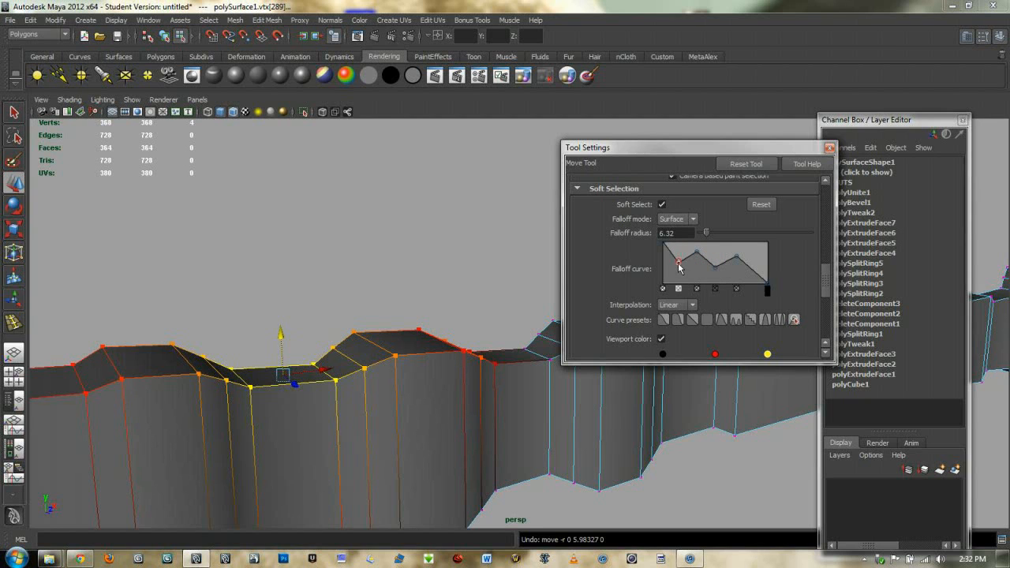
- Try raising the notch vertices with the zigzag falloff curve, and undo the move
click(527, 287)
drag(280, 334, 308, 157)
key(ctrl+z)
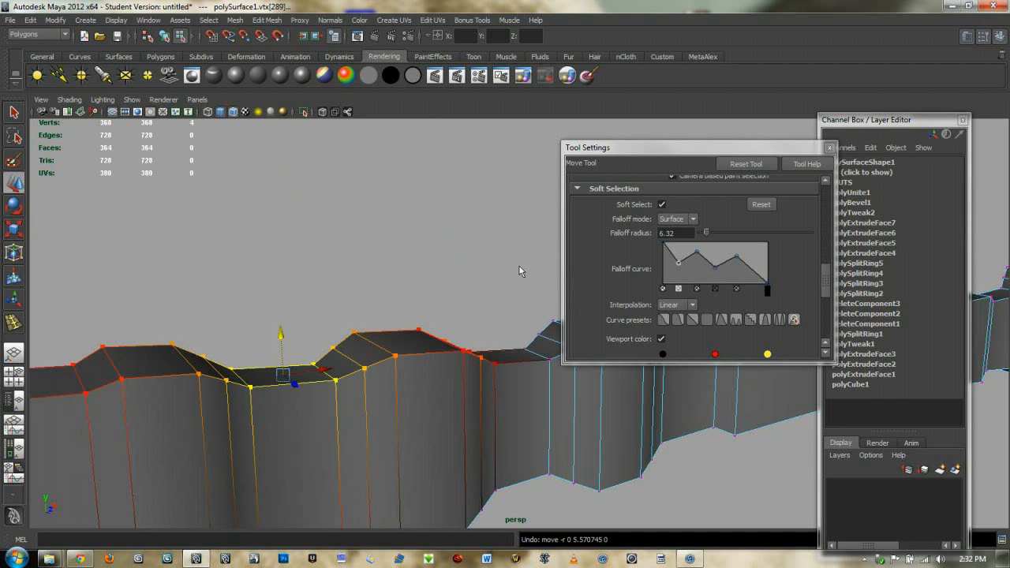
- Try out the rounded plateau, stepped and flat falloff curve presets on the current soft selection
click(674, 320)
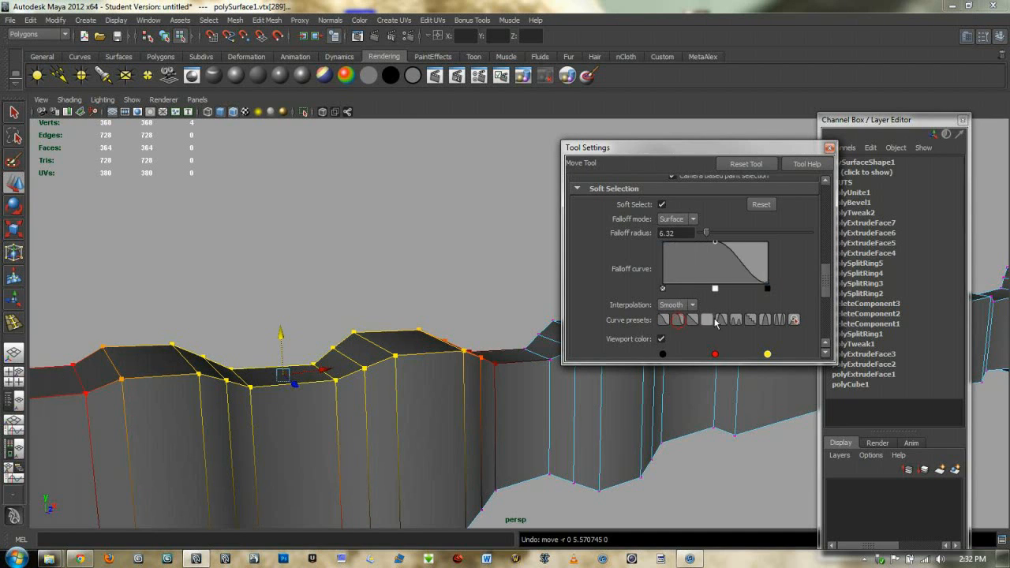
click(750, 320)
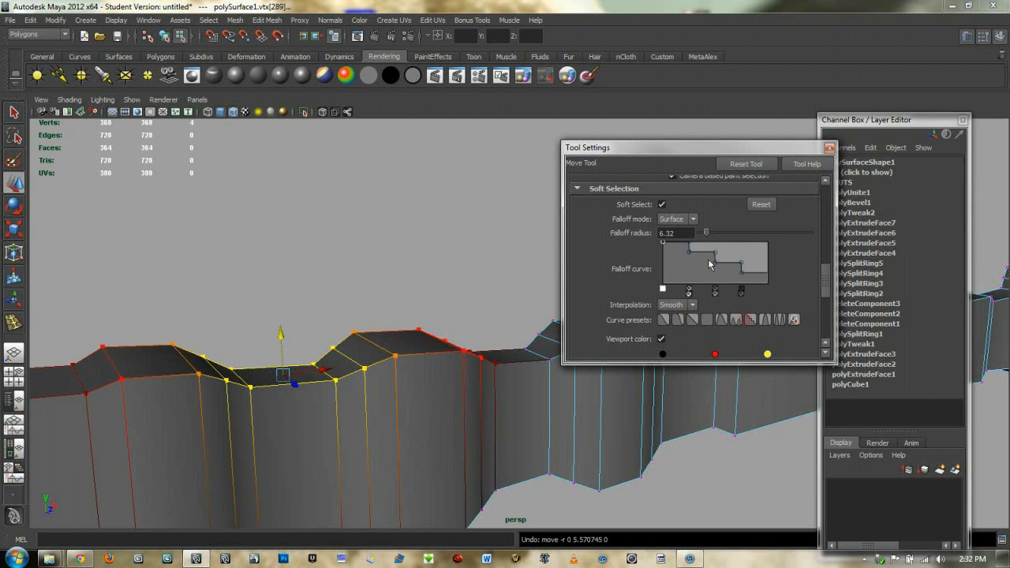
click(707, 320)
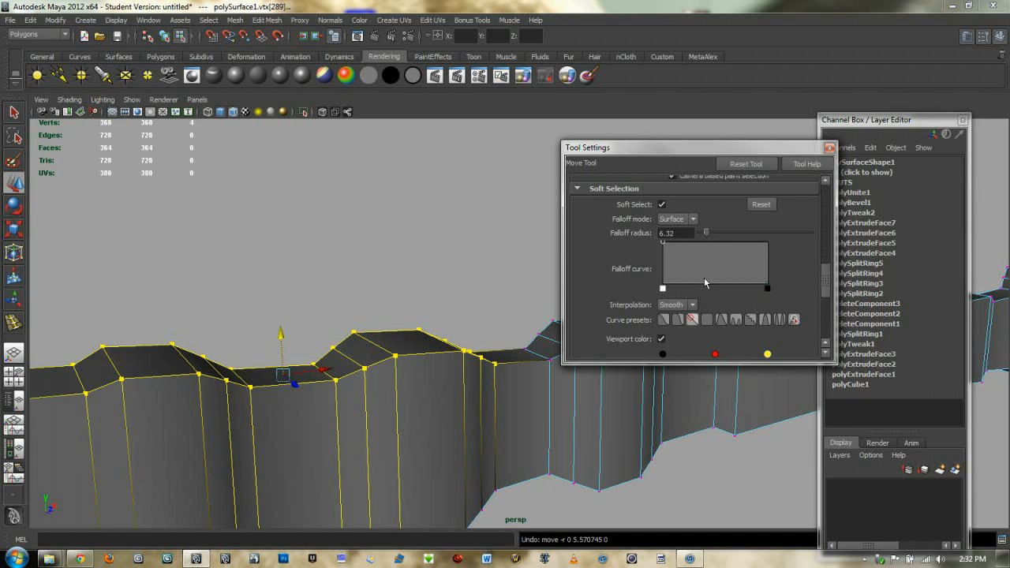
- Reapply the linear falloff curve preset and add points that shape a custom curve with a dip near its middle
click(692, 319)
drag(699, 256, 711, 269)
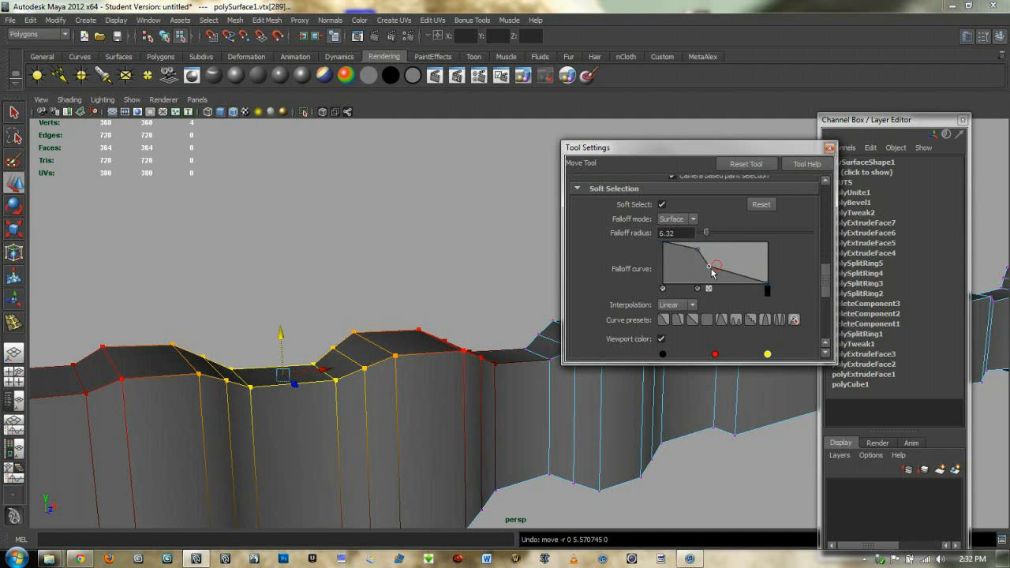
click(732, 263)
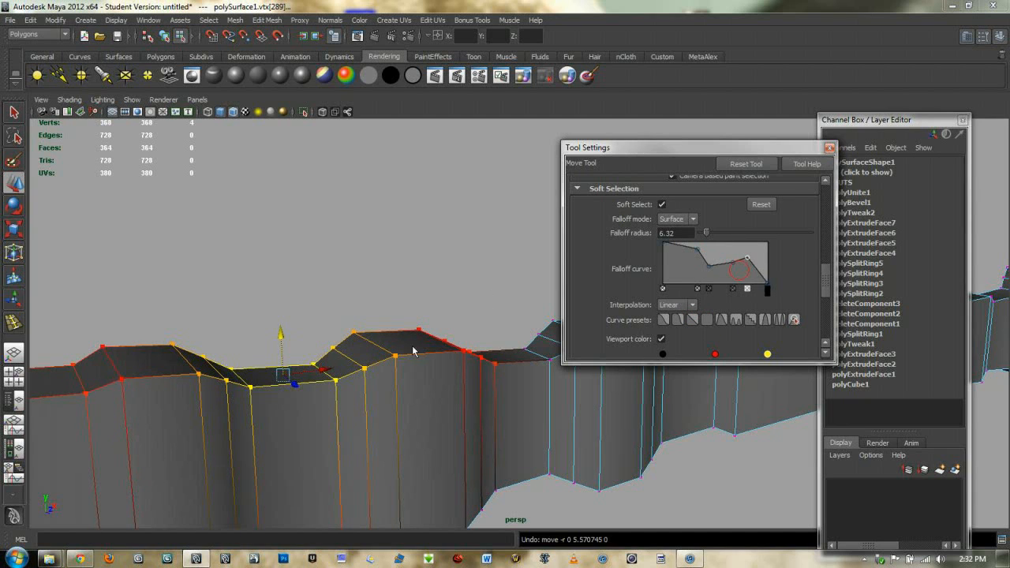
- Try raising the notch vertices with the custom dipped falloff curve, and undo the move
drag(281, 338, 286, 167)
key(ctrl+z)
key(ctrl+z)
alt+middle_drag(498, 293, 447, 228)
alt+drag(447, 228, 485, 270)
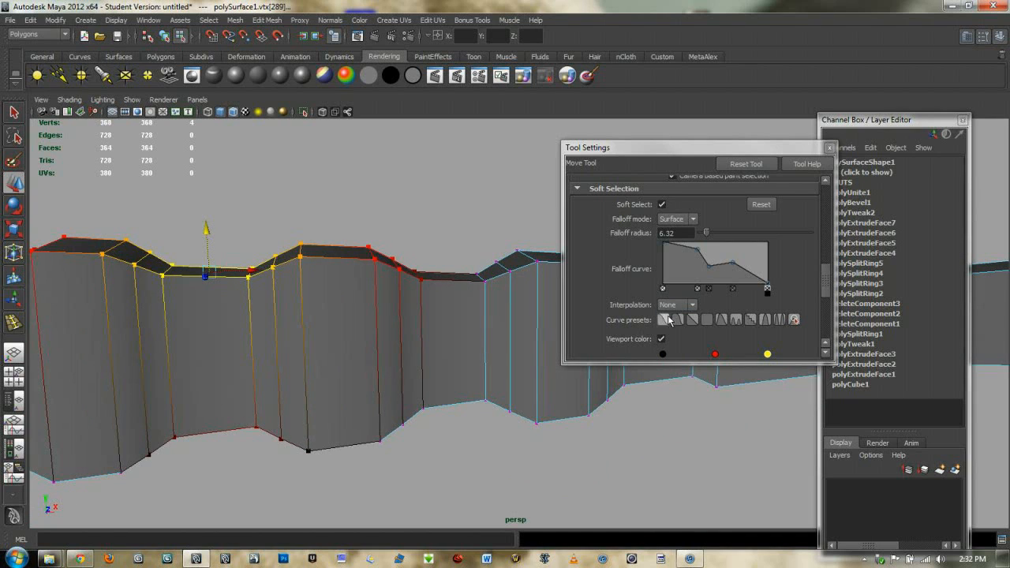
- Try the other soft selection falloff modes in turn and return the mode to Surface
click(685, 219)
click(685, 231)
click(684, 220)
click(673, 238)
click(685, 220)
click(684, 247)
click(692, 221)
click(689, 239)
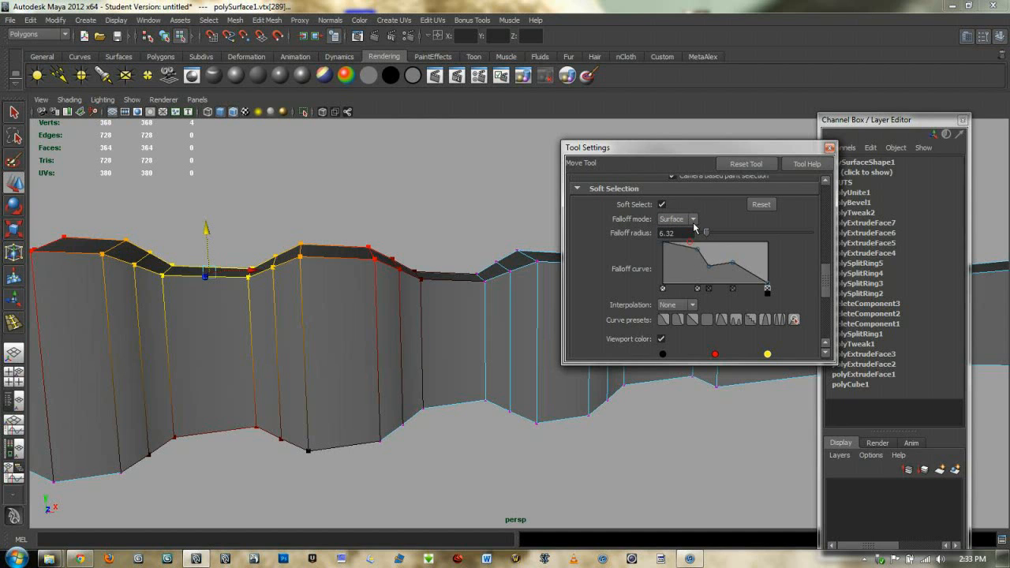
- Set the soft selection falloff mode to Volume
click(685, 220)
click(686, 231)
alt+middle_drag(371, 299, 359, 297)
alt+drag(359, 297, 339, 306)
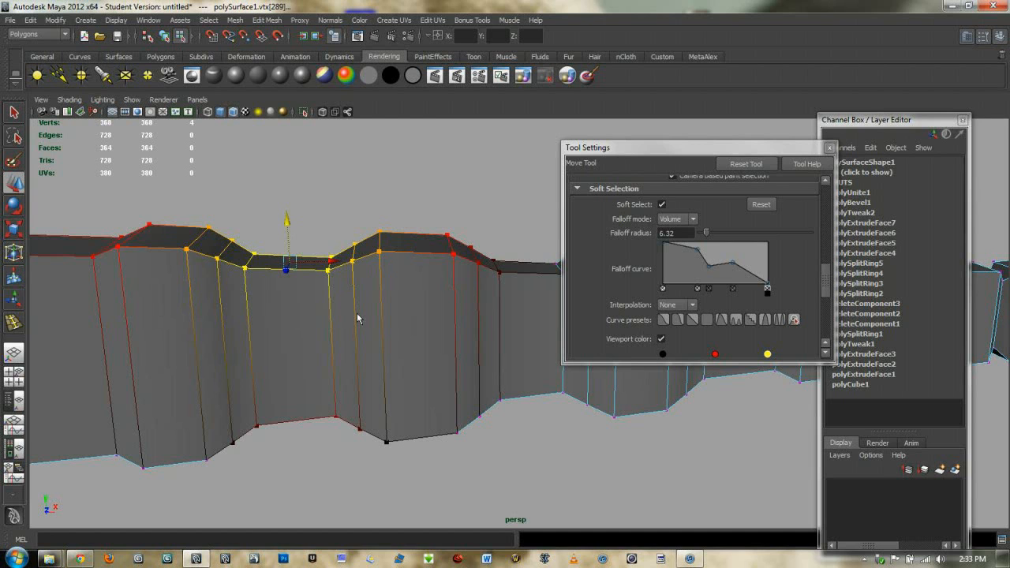
alt+drag(369, 336, 277, 411)
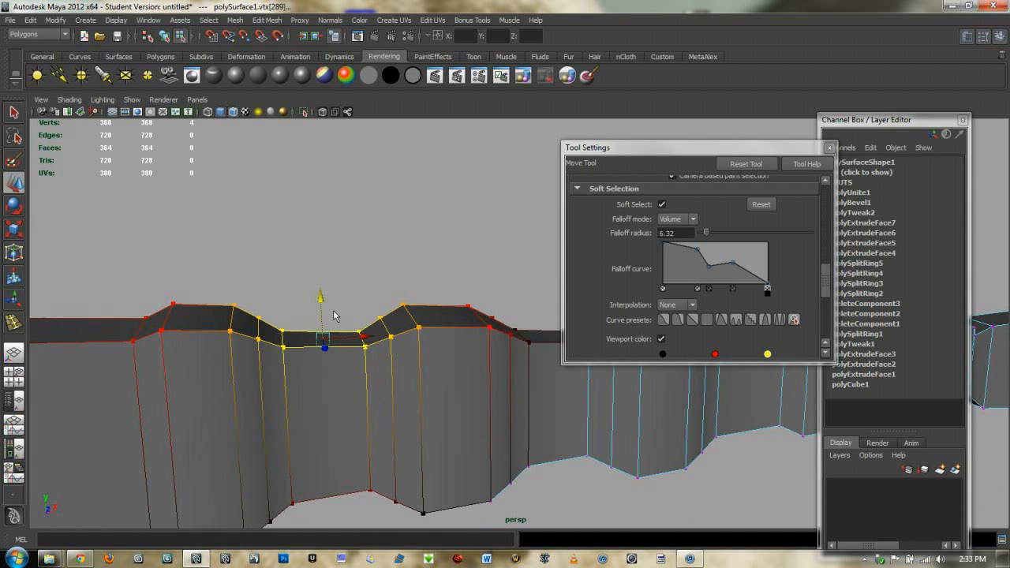
- Try raising the notch vertices with Volume falloff, and undo the move
drag(319, 302, 314, 162)
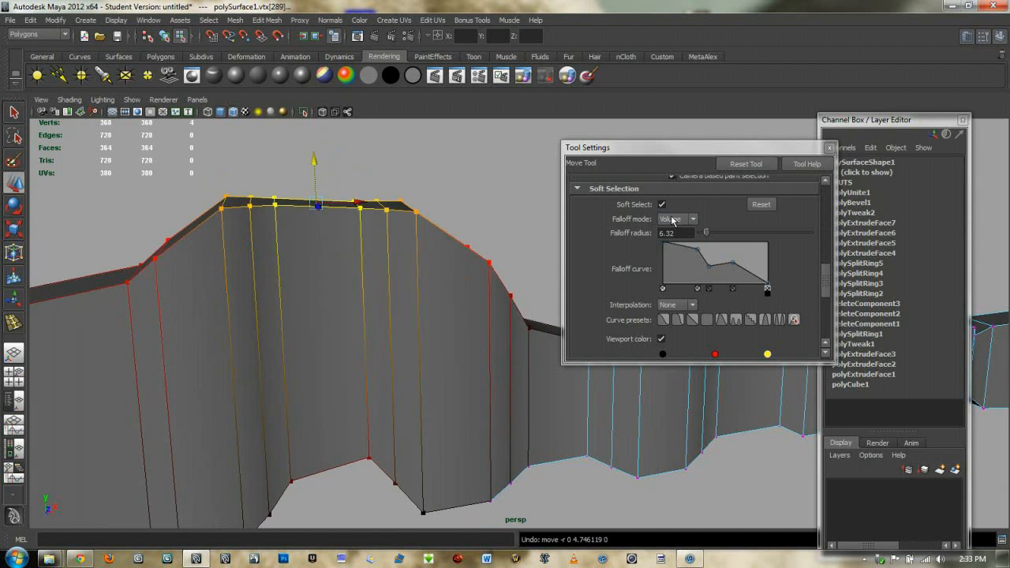
key(ctrl+z)
alt+middle_drag(474, 414, 422, 320)
alt+drag(419, 319, 420, 345)
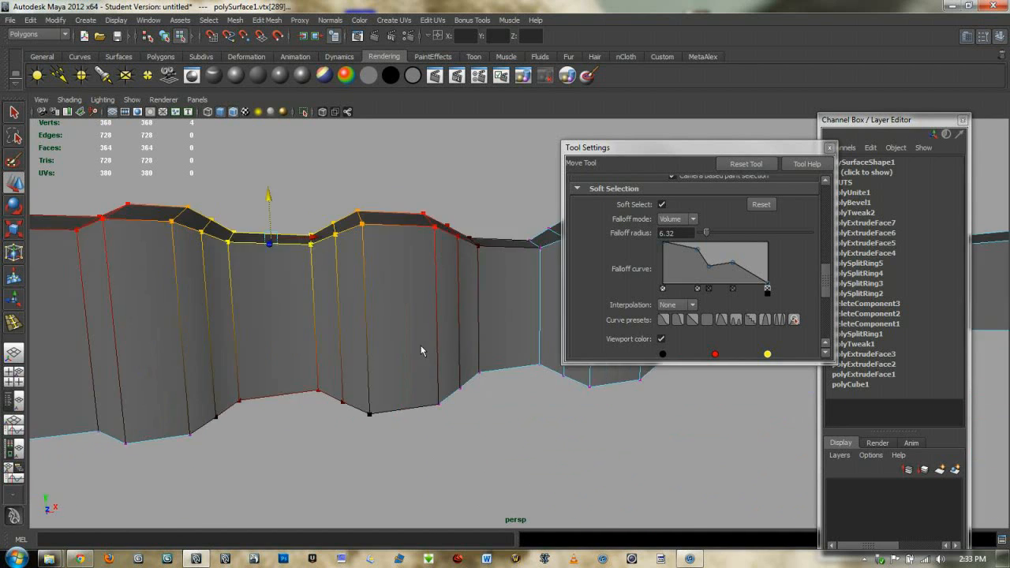
- Try scaling the soft-selected notch vertices with the Scale tool, and undo the scaling
alt+right_drag(421, 345, 465, 466)
key(r)
drag(344, 353, 452, 320)
key(ctrl+z)
alt+drag(401, 348, 510, 339)
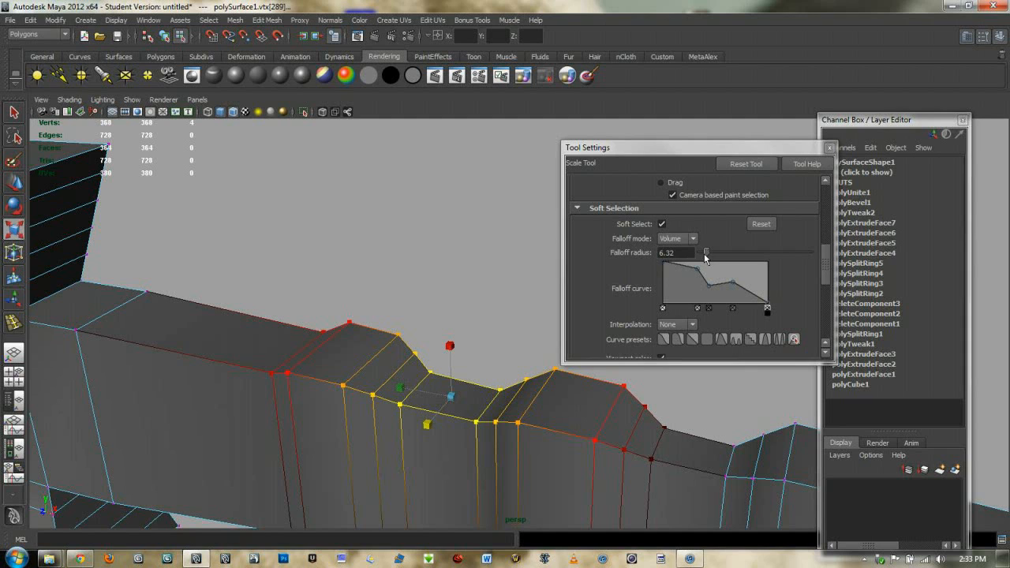
- Set the soft selection falloff radius to 1
drag(706, 257, 655, 256)
text(1)
key(Return)
- Set the soft selection falloff radius to 3
double_click(660, 256)
text(3)
key(Return)
alt+drag(467, 377, 221, 296)
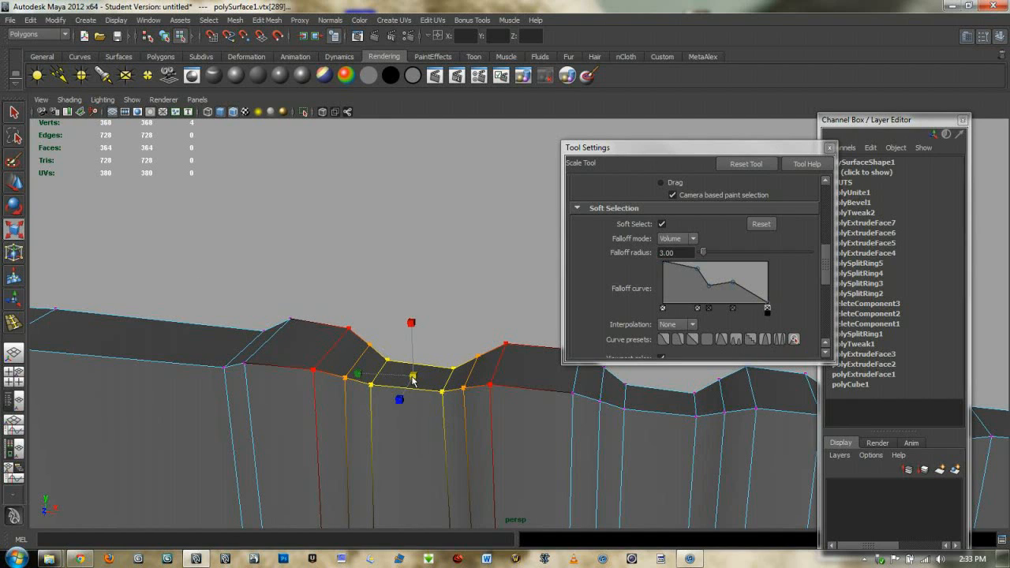
- Try scaling the notch vertices uniformly, and undo both the scaling and the last falloff radius change
mouse_move(414, 378)
mouse_down()
mouse_move(395, 382)
mouse_move(415, 380)
mouse_up()
key(ctrl+z)
key(ctrl+z)
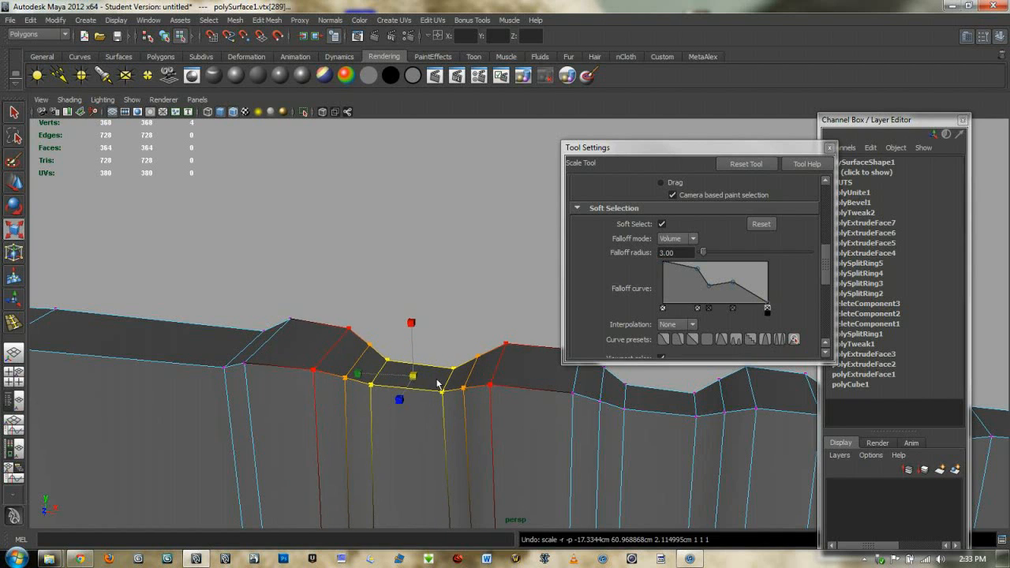
key(ctrl+z)
scroll(450, 339, down, 1)
alt+middle_drag(451, 340, 447, 298)
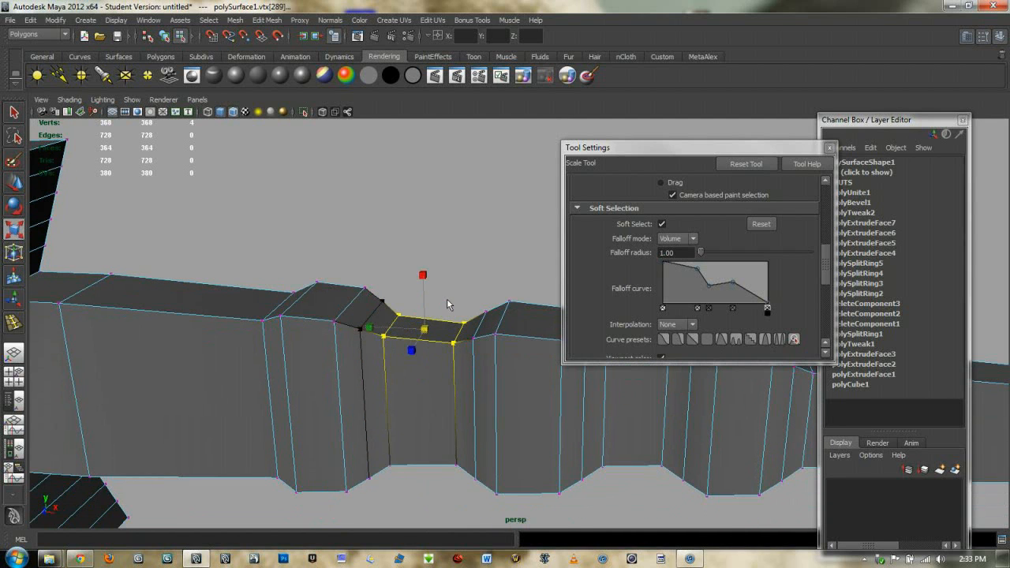
mouse_move(399, 355)
alt+mouse_down()
mouse_move(473, 353)
mouse_move(412, 342)
alt+mouse_up()
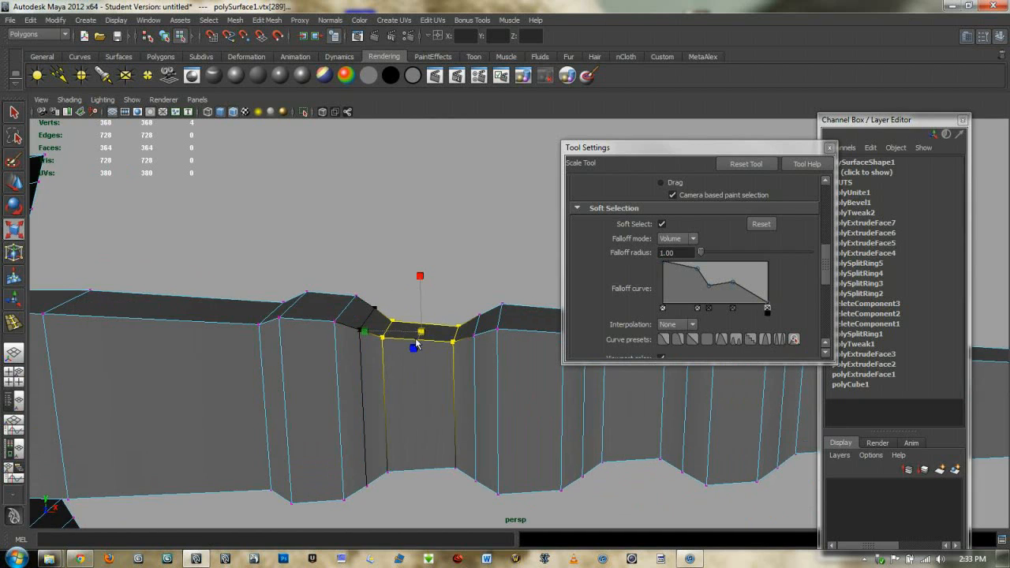
- Move the Tool Settings window out of the viewport and turn off soft selection
drag(673, 148, 1009, 173)
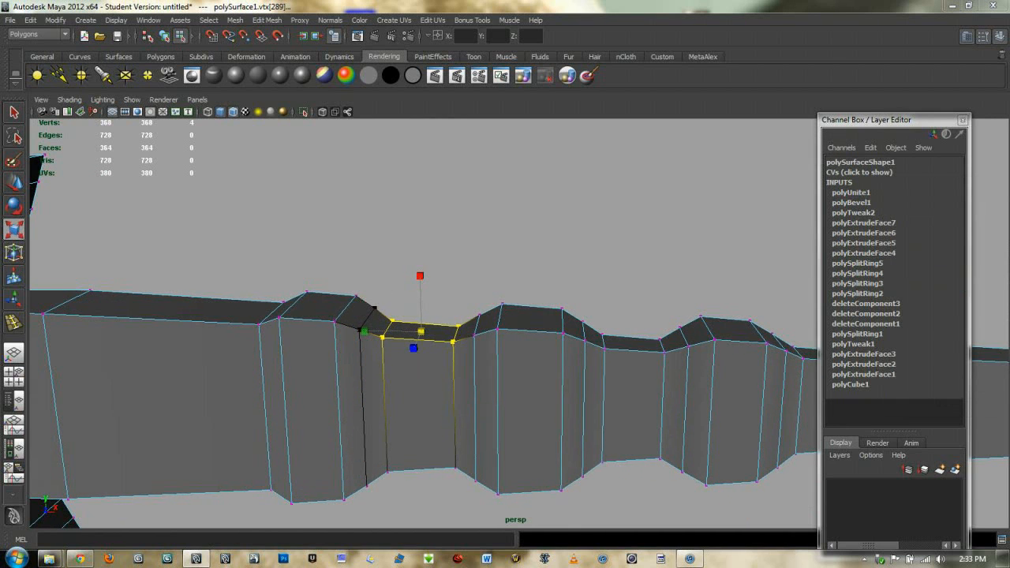
alt+middle_drag(671, 323, 634, 317)
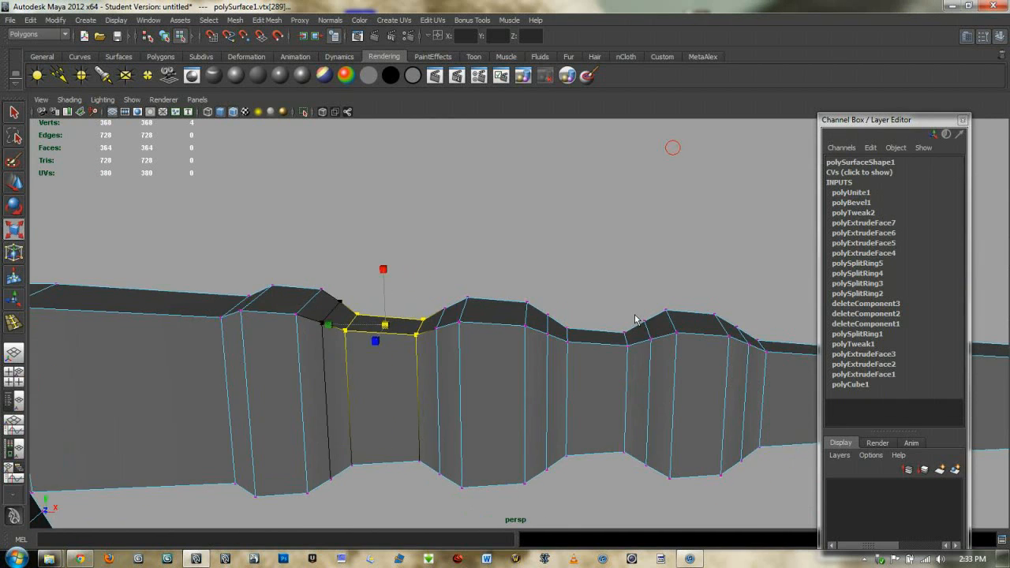
alt+drag(564, 303, 596, 299)
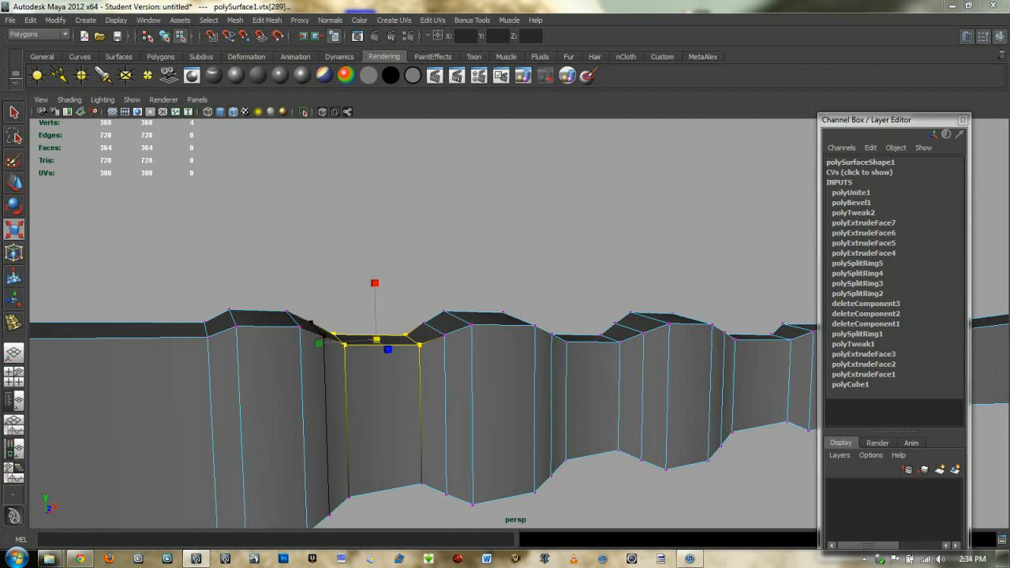
key(b)
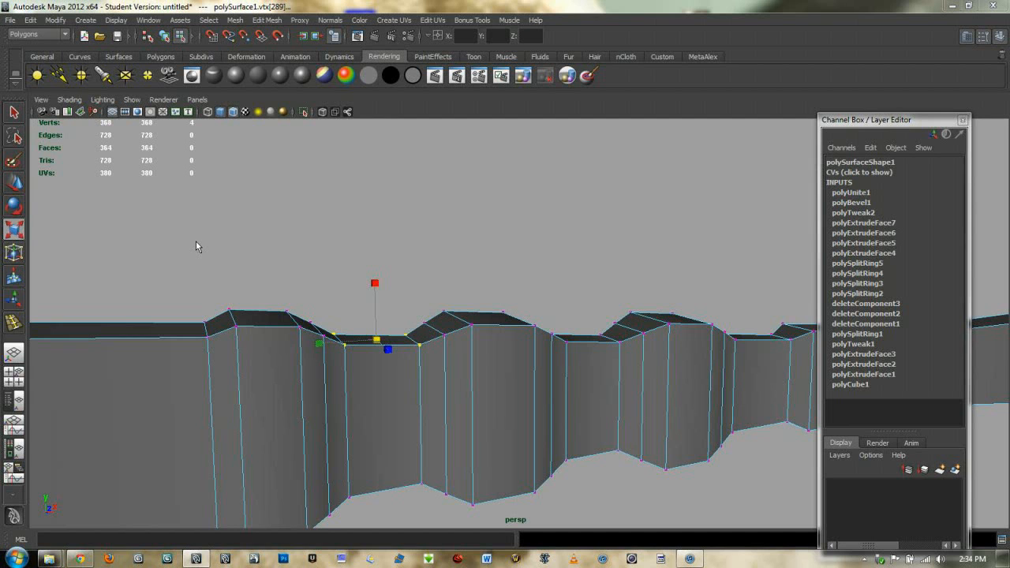
- Switch to iTunes, look through the music list on the connected device, and minimize the window
click(694, 557)
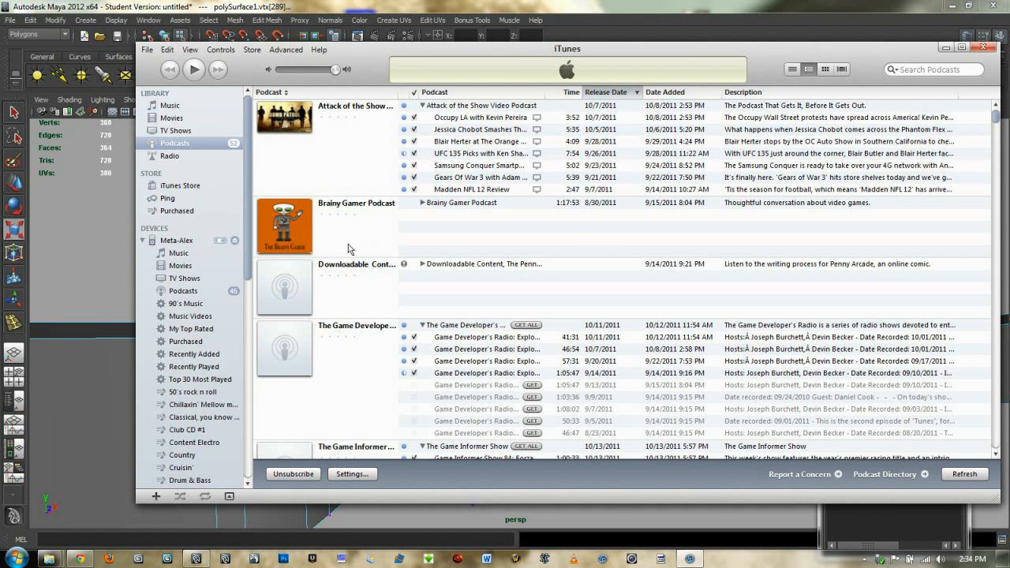
click(181, 254)
scroll(350, 196, down, 2)
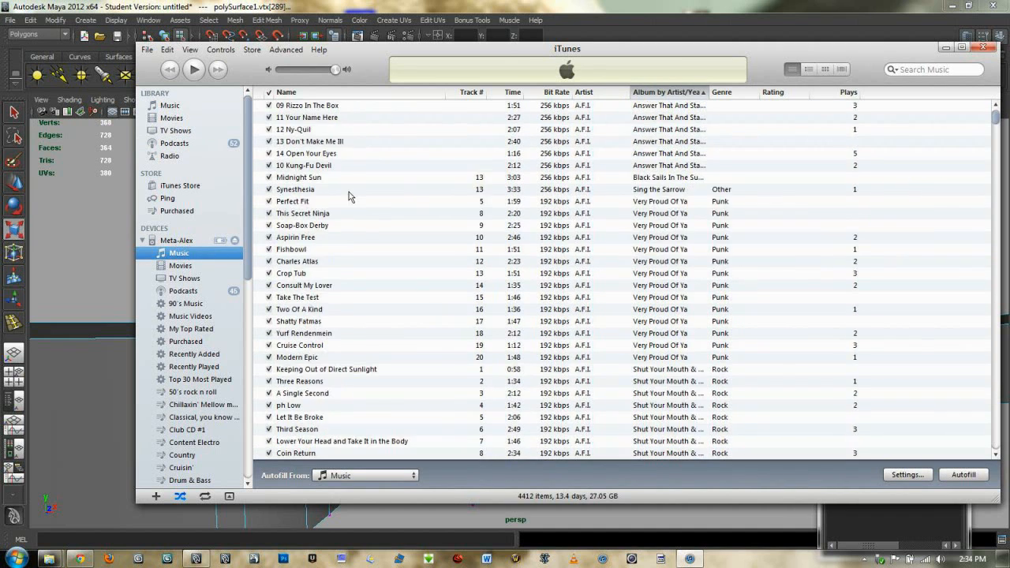
scroll(351, 198, up, 1)
scroll(446, 264, down, 6)
scroll(375, 252, down, 4)
click(941, 47)
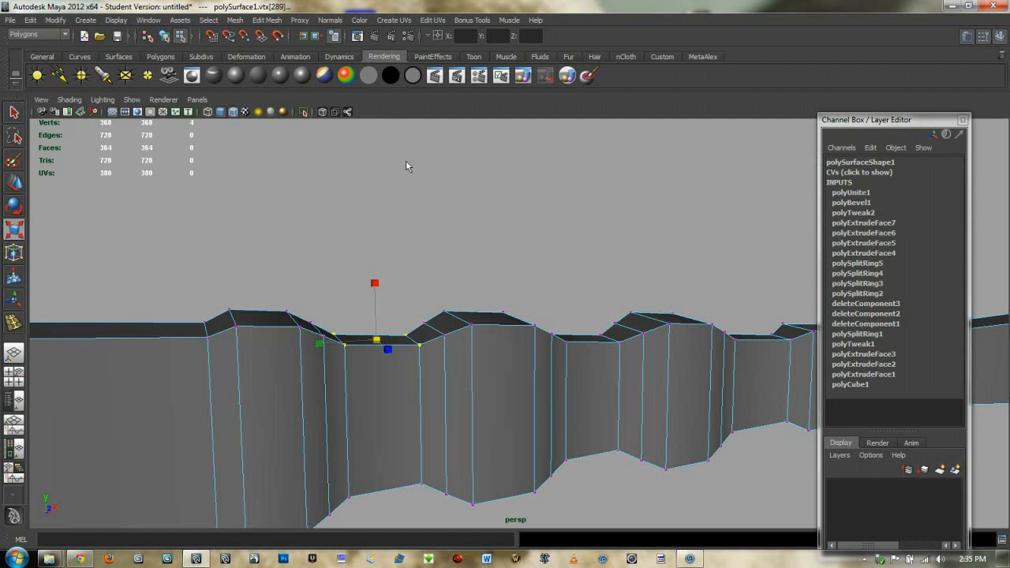
- Clear the vertex selection on the spiked shaft model
alt+drag(455, 365, 287, 228)
drag(281, 190, 580, 312)
click(643, 256)
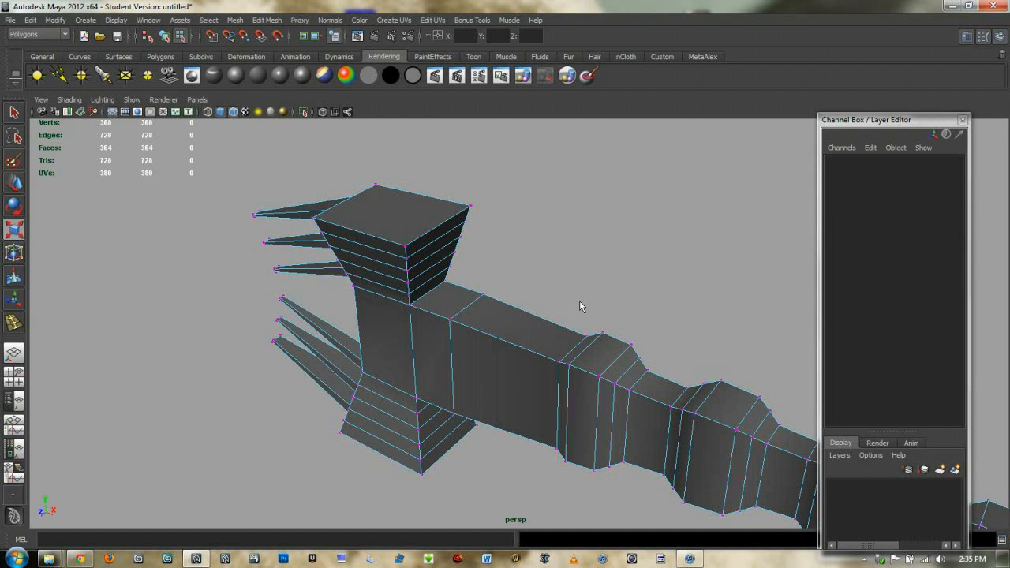
alt+middle_drag(446, 307, 476, 250)
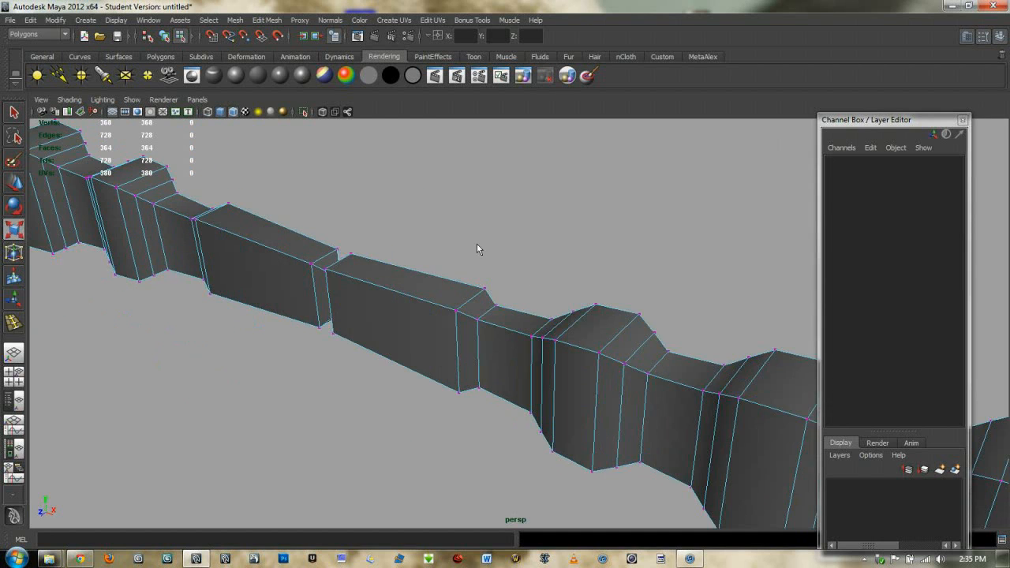
- Switch to face selection, select the faces forming the notch in the middle of the shaft, and delete them
alt+drag(477, 249, 489, 278)
alt+drag(307, 270, 368, 269)
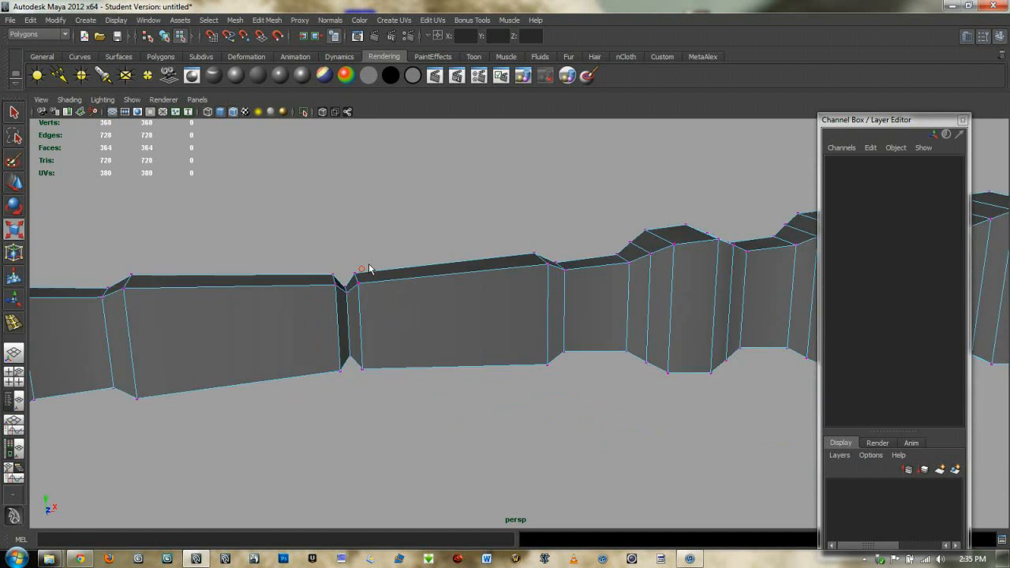
scroll(363, 267, up, 3)
alt+middle_drag(335, 260, 384, 278)
scroll(371, 276, up, 3)
alt+drag(332, 269, 306, 294)
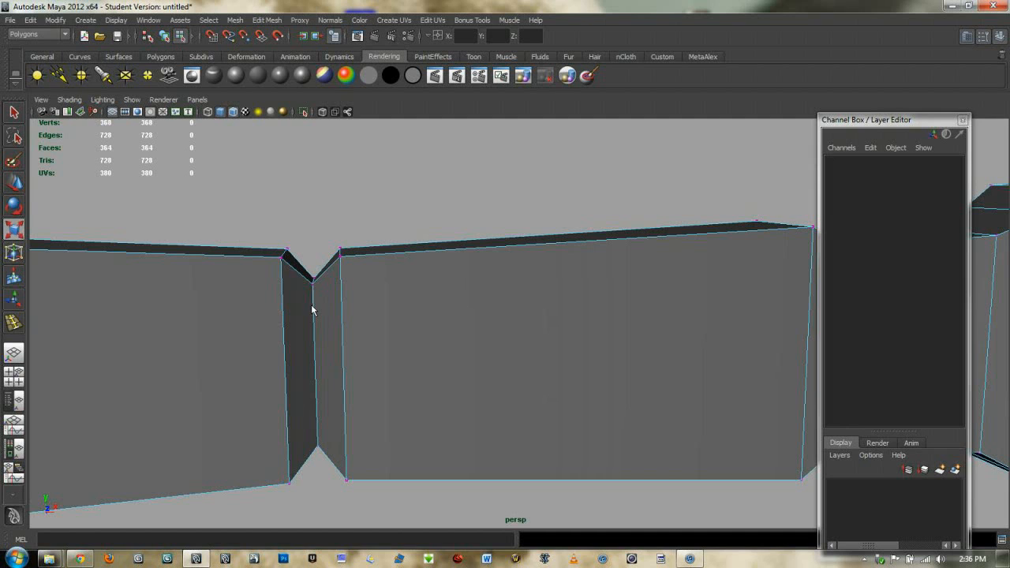
click(208, 21)
click(220, 74)
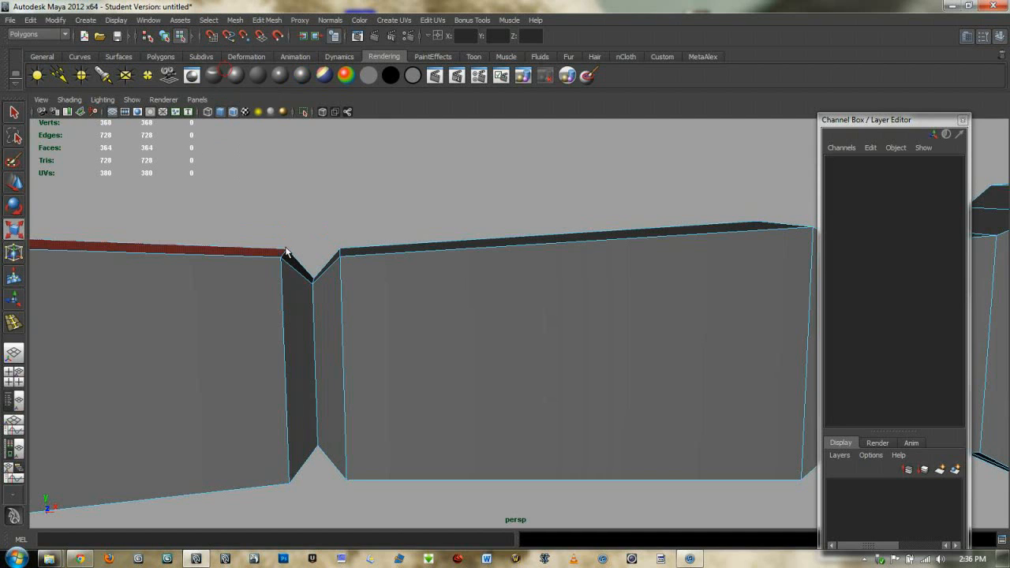
alt+middle_drag(408, 265, 441, 188)
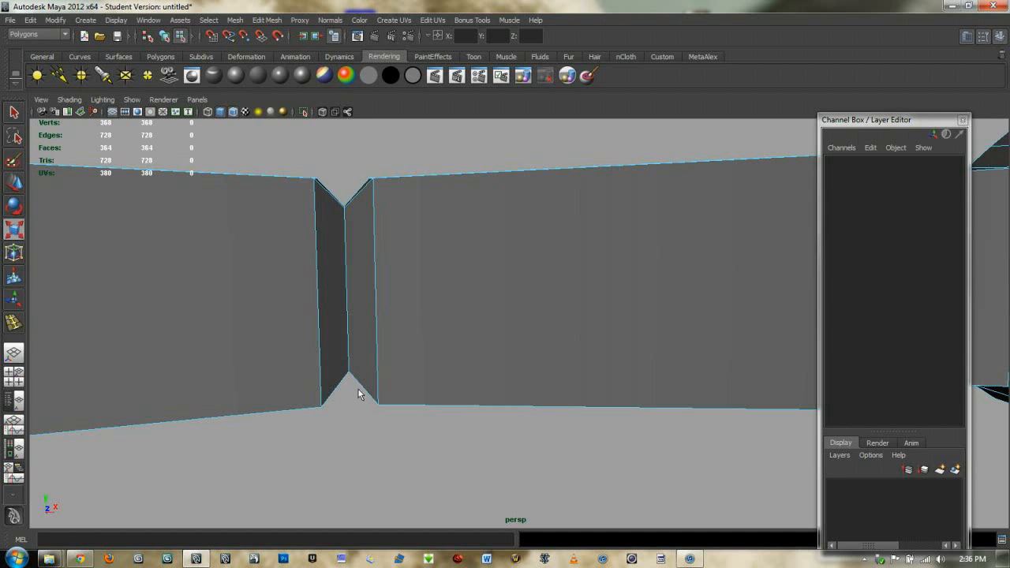
drag(359, 389, 362, 306)
alt+drag(383, 250, 121, 307)
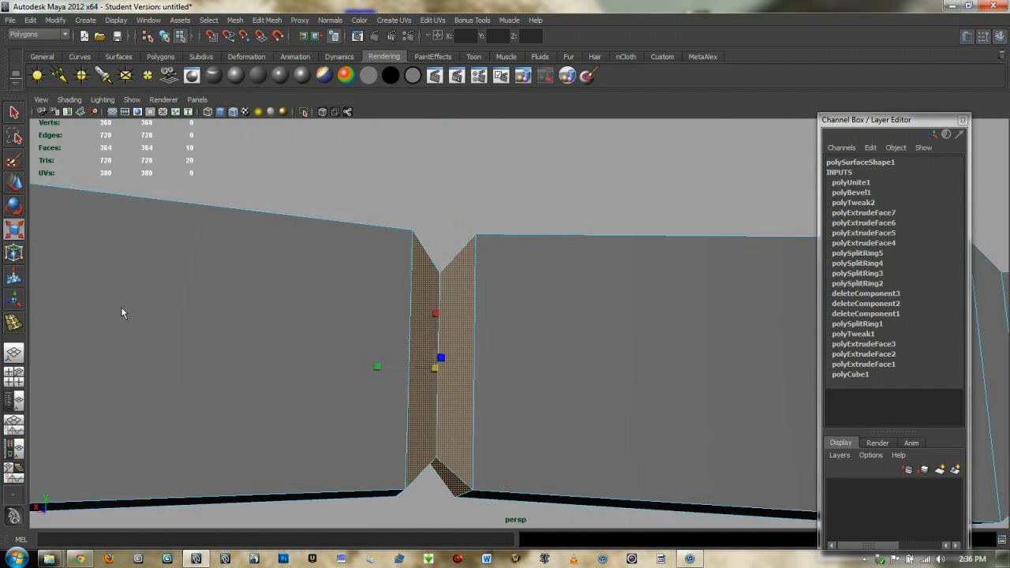
scroll(493, 301, down, 3)
alt+drag(583, 401, 676, 347)
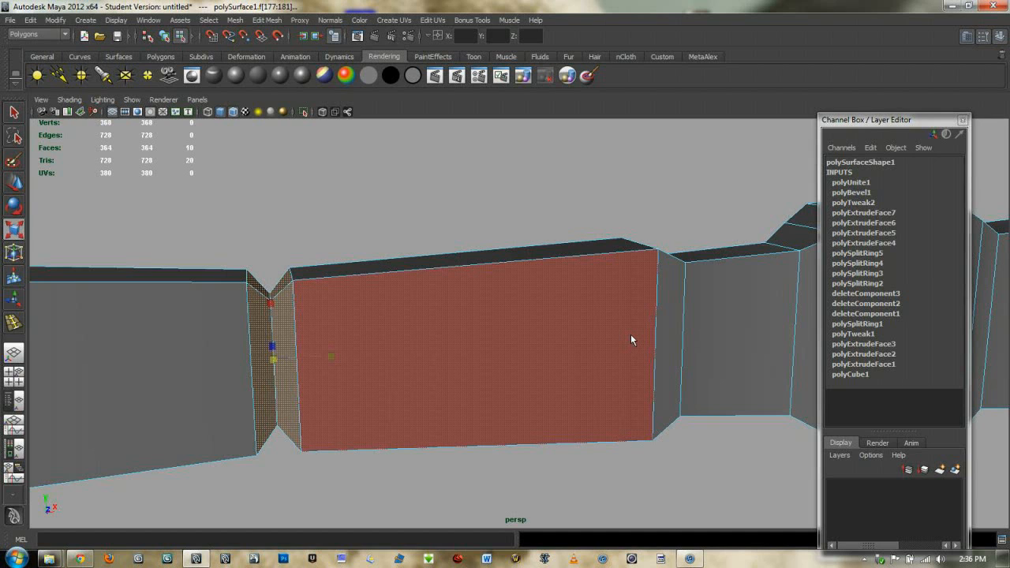
key(Delete)
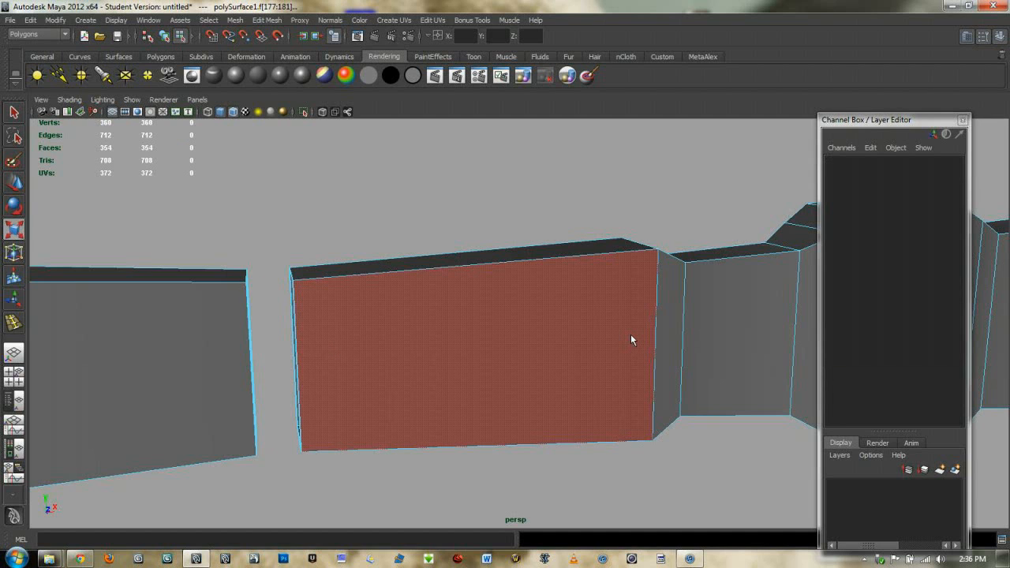
- Return to object selection mode and inspect the gap between the two halves of the shaft
alt+middle_drag(374, 273, 504, 273)
mouse_move(503, 268)
alt+mouse_down()
mouse_move(412, 269)
mouse_move(521, 274)
alt+mouse_up()
scroll(412, 269, down, 6)
scroll(469, 305, up, 7)
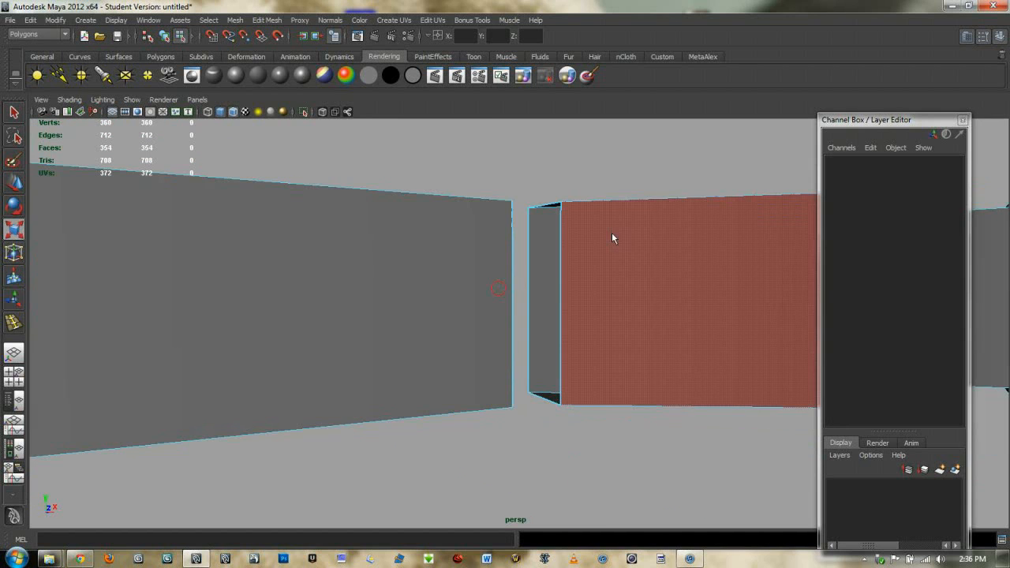
scroll(578, 301, down, 2)
alt+middle_drag(567, 327, 555, 390)
scroll(522, 325, down, 1)
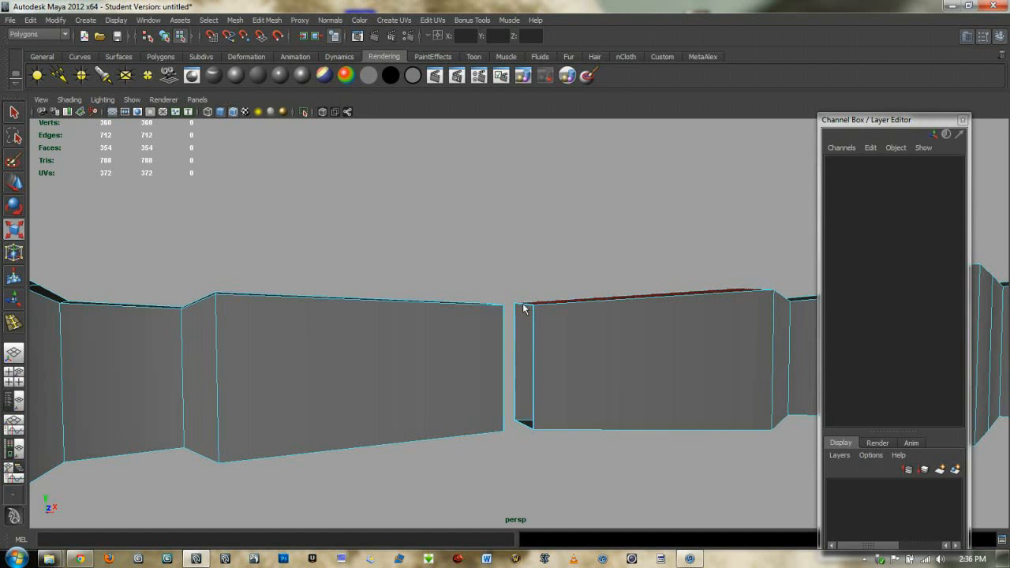
key(F8)
scroll(566, 291, down, 3)
mouse_move(566, 291)
alt+mouse_down()
mouse_move(483, 301)
mouse_move(508, 309)
mouse_move(569, 279)
alt+mouse_up()
alt+drag(466, 277, 491, 306)
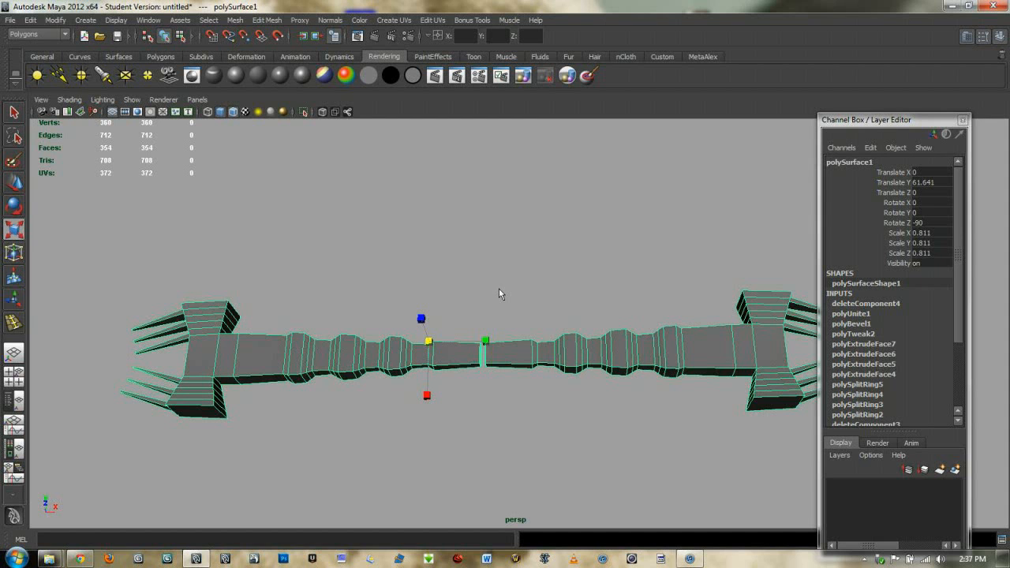
- Scale the whole weapon model uniformly to 0.623 and clear the selection
scroll(499, 293, down, 3)
scroll(513, 314, up, 9)
alt+middle_drag(451, 402, 456, 300)
alt+drag(457, 306, 330, 272)
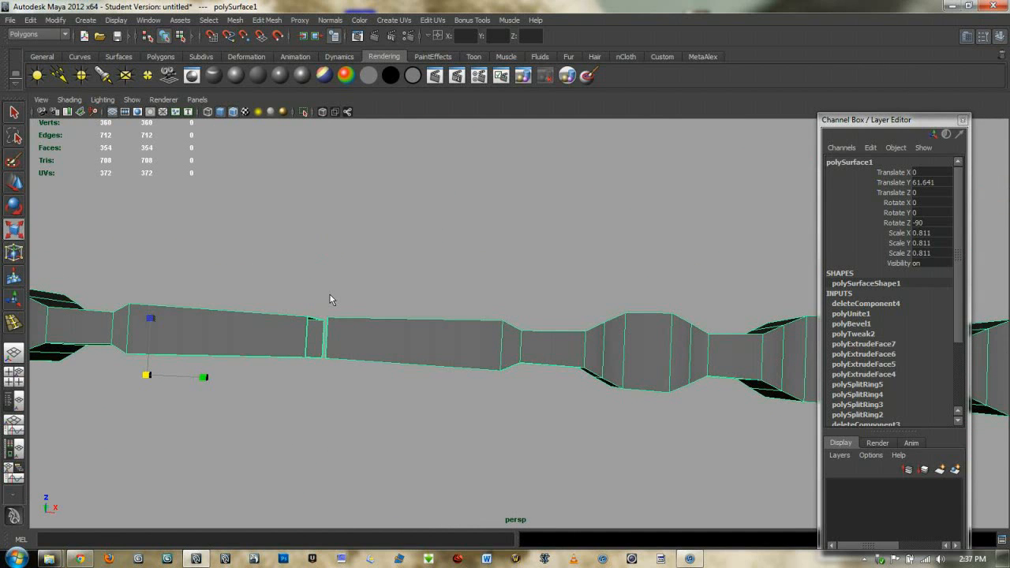
alt+drag(330, 298, 341, 447)
scroll(402, 310, down, 9)
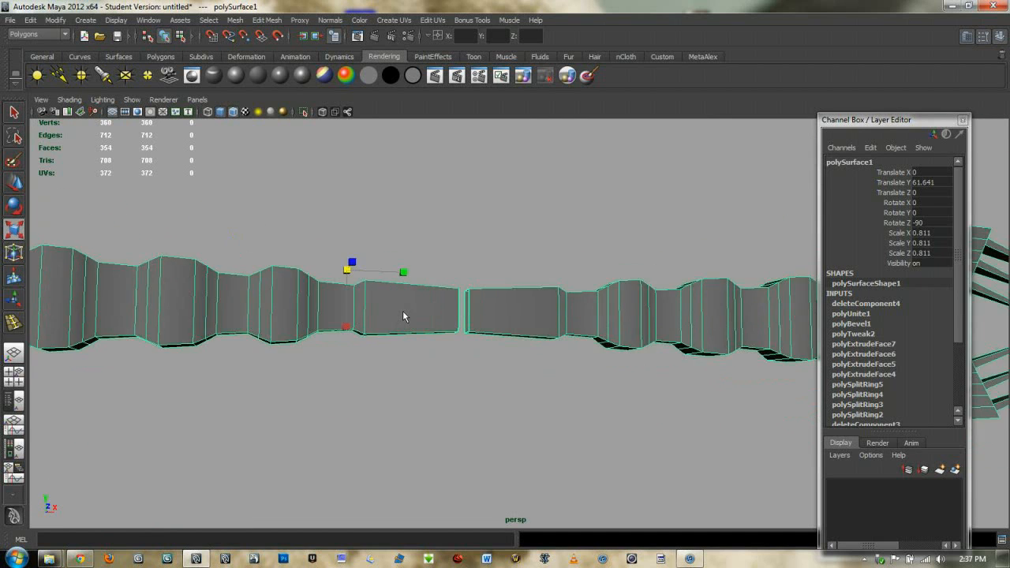
middle_drag(510, 314, 500, 295)
middle_drag(587, 379, 531, 243)
alt+middle_drag(536, 315, 484, 209)
alt+middle_drag(512, 296, 535, 396)
scroll(437, 333, up, 10)
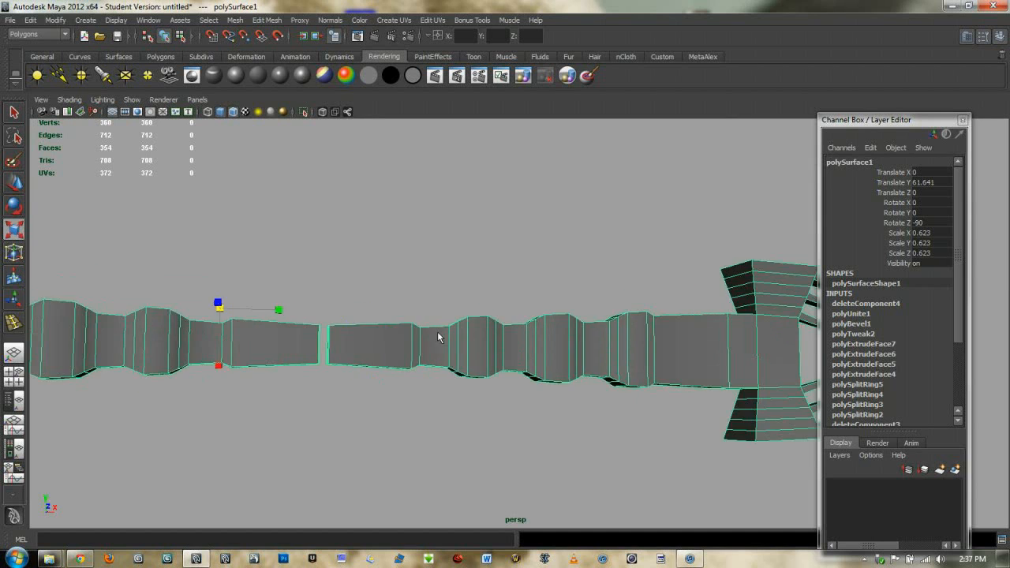
alt+middle_drag(367, 347, 506, 277)
click(507, 280)
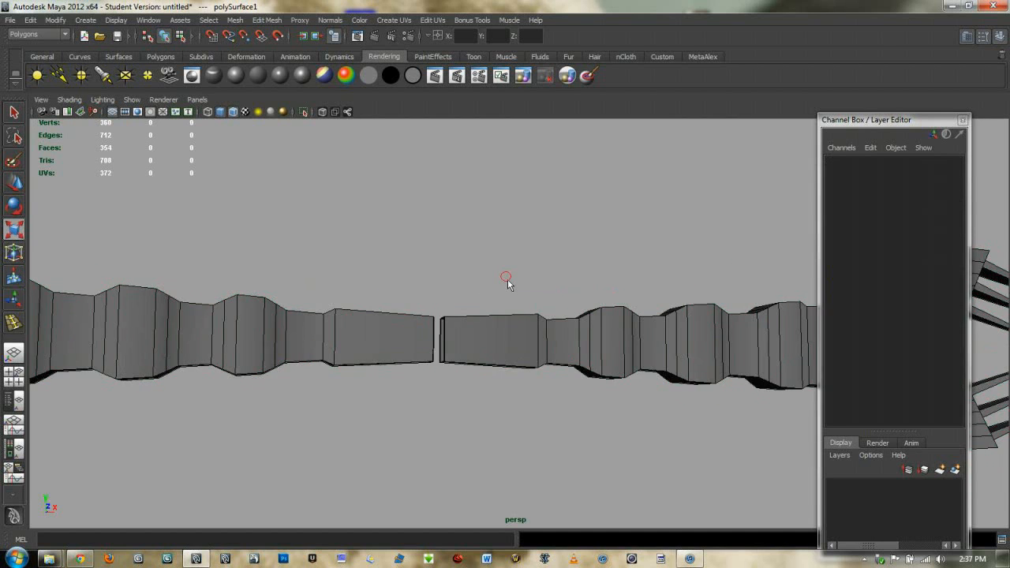
- Select the weapon model, switch to edge selection, and select the open border edge loops on both sides of the gap
scroll(508, 279, down, 5)
click(530, 327)
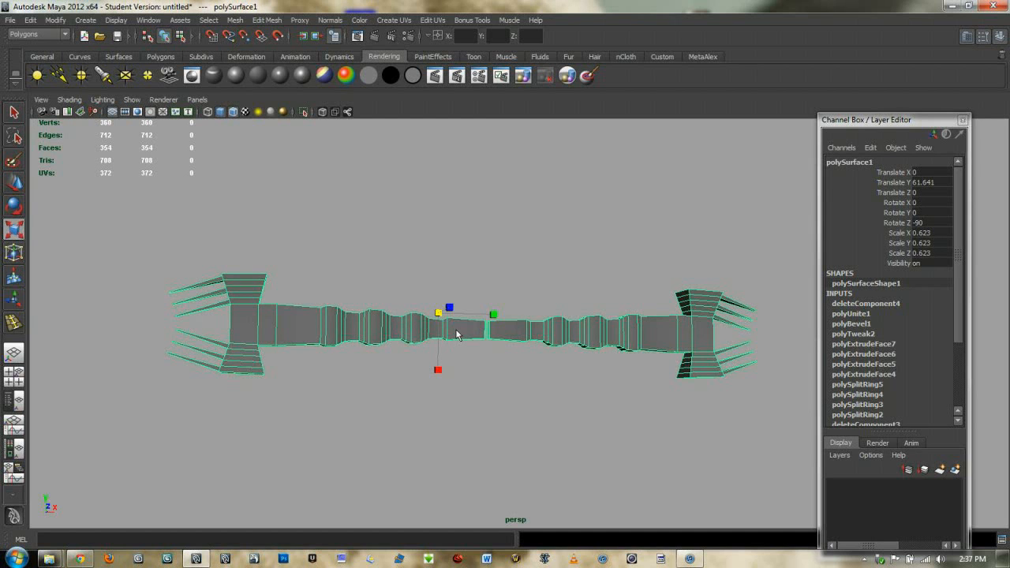
scroll(456, 334, up, 8)
alt+drag(465, 294, 446, 323)
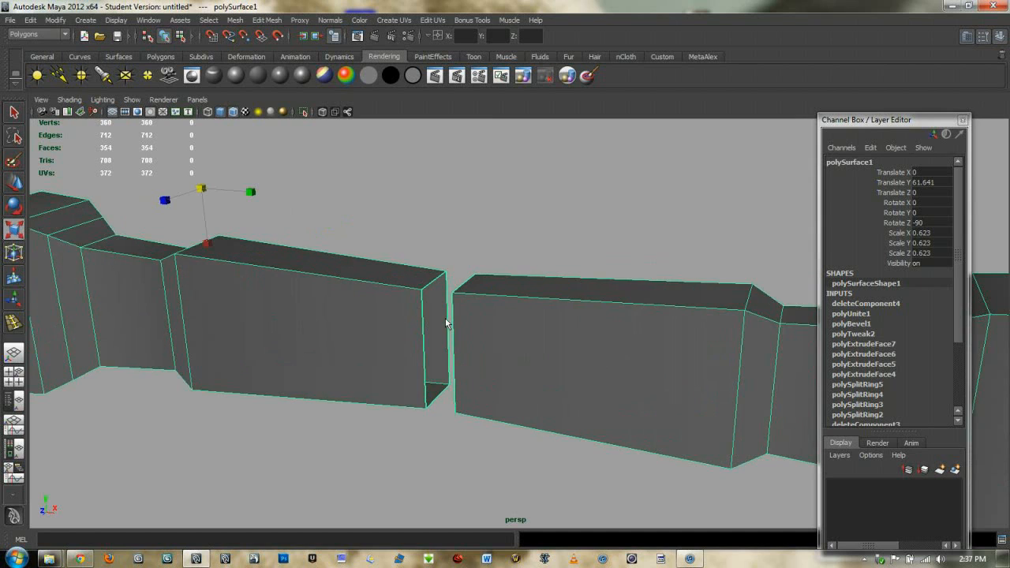
click(210, 20)
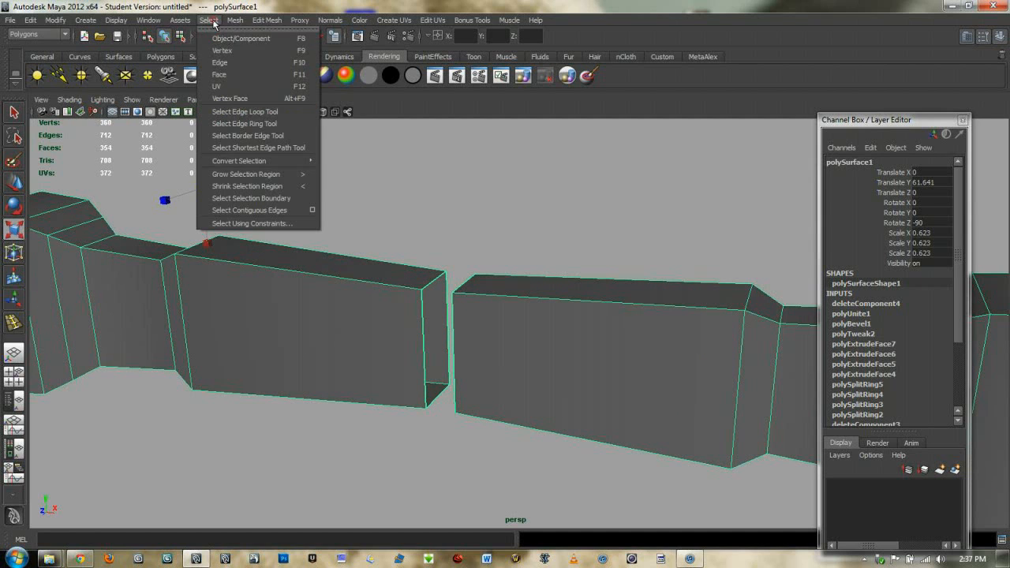
click(220, 62)
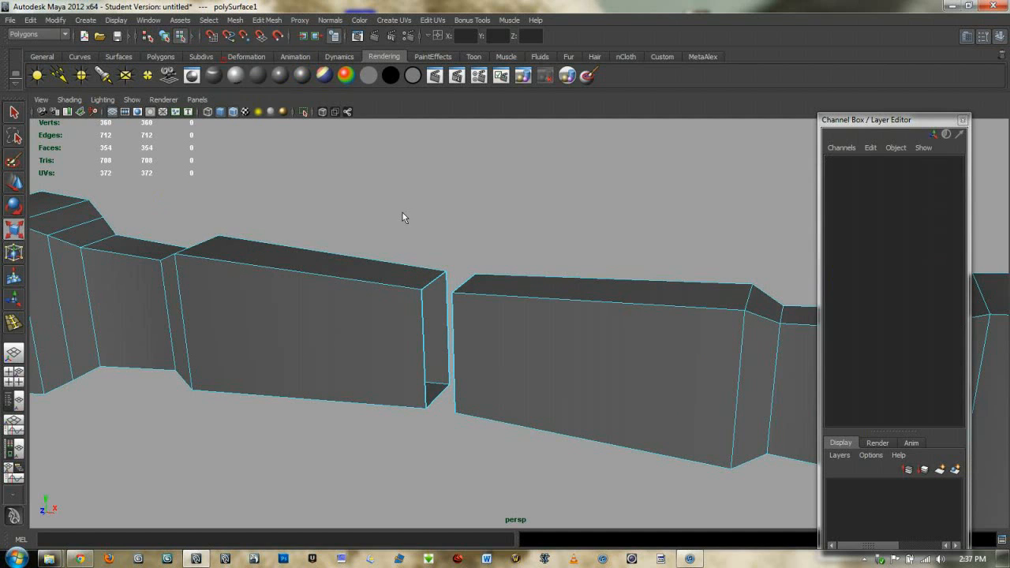
double_click(434, 286)
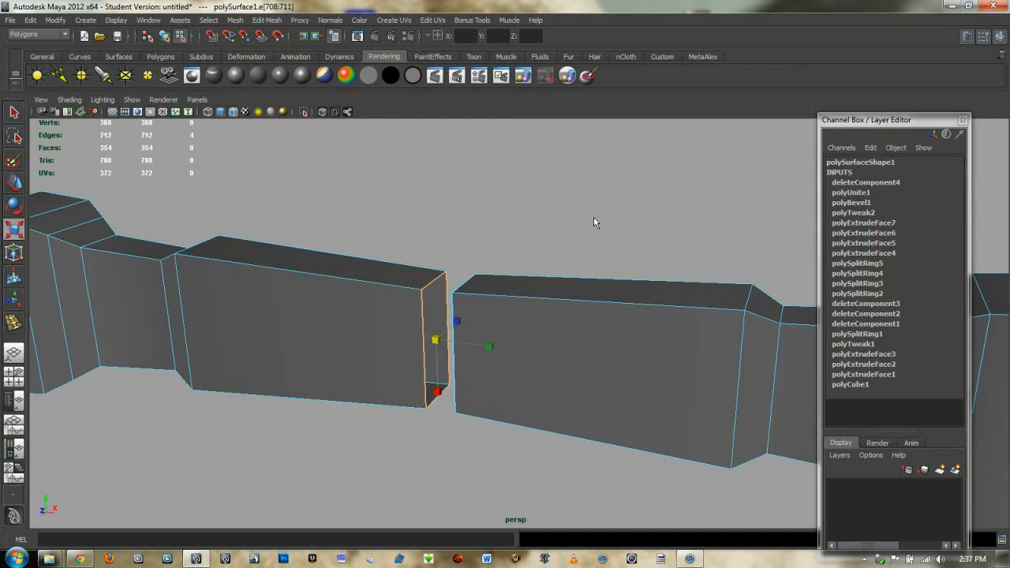
mouse_move(612, 221)
alt+mouse_down()
mouse_move(635, 241)
mouse_move(602, 234)
alt+mouse_up()
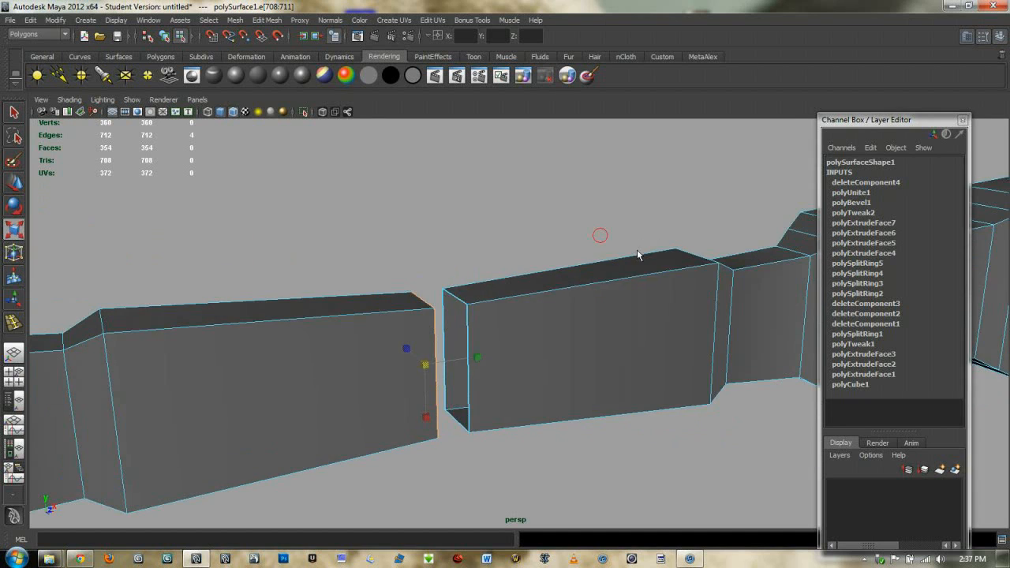
shift+double_click(458, 304)
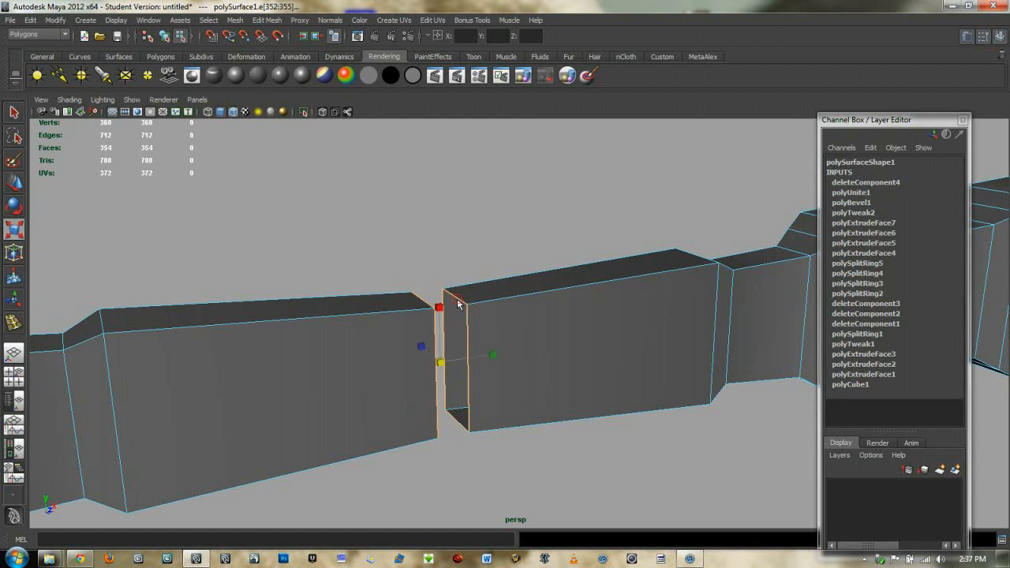
- Try bridging the two selected border edge loops across the gap, and undo the bridge
alt+drag(575, 259, 539, 263)
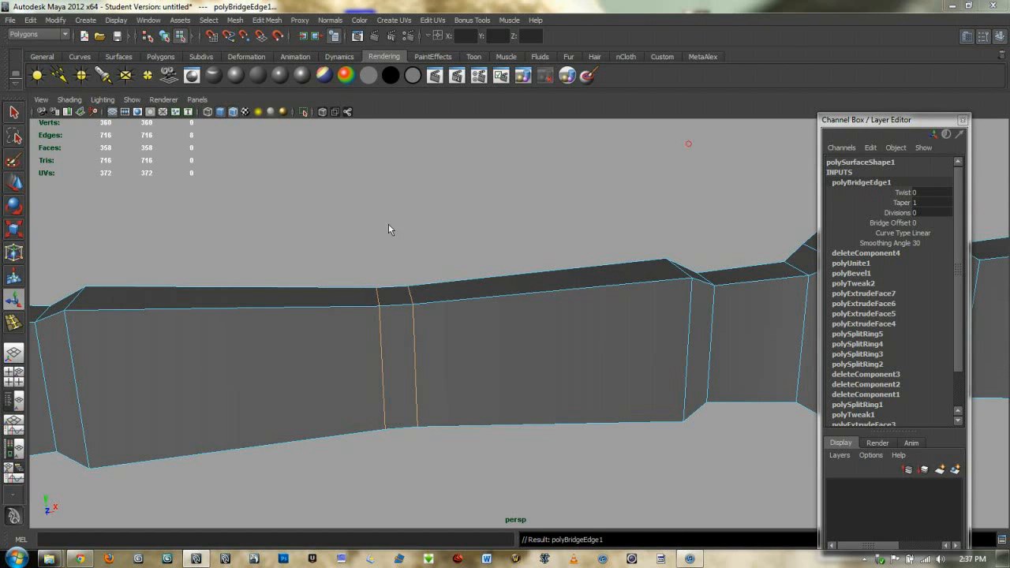
key(ctrl+z)
alt+drag(492, 286, 560, 285)
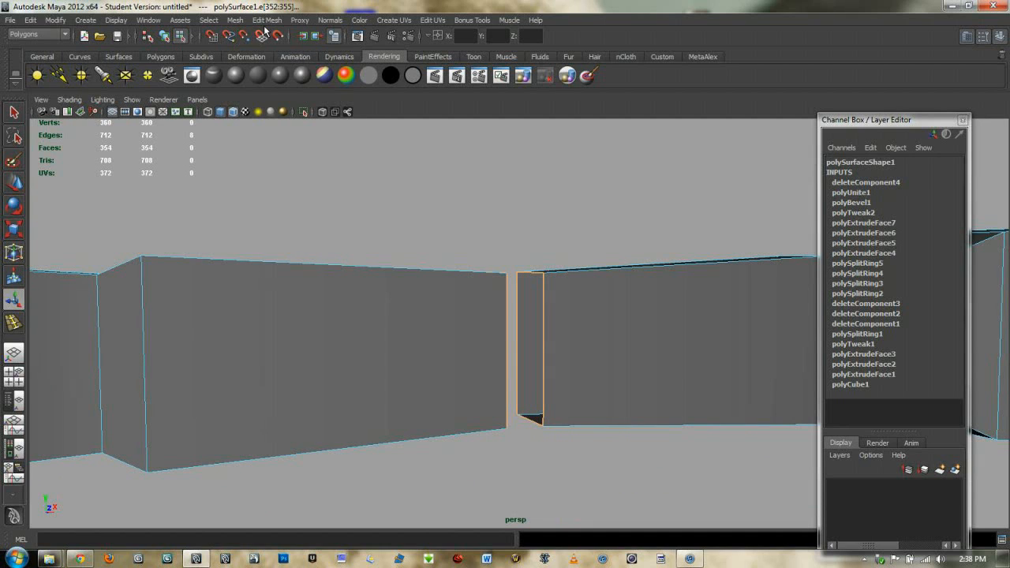
- Apply Bridge once more to the border edges, inspect the filled gap, and undo it
click(268, 20)
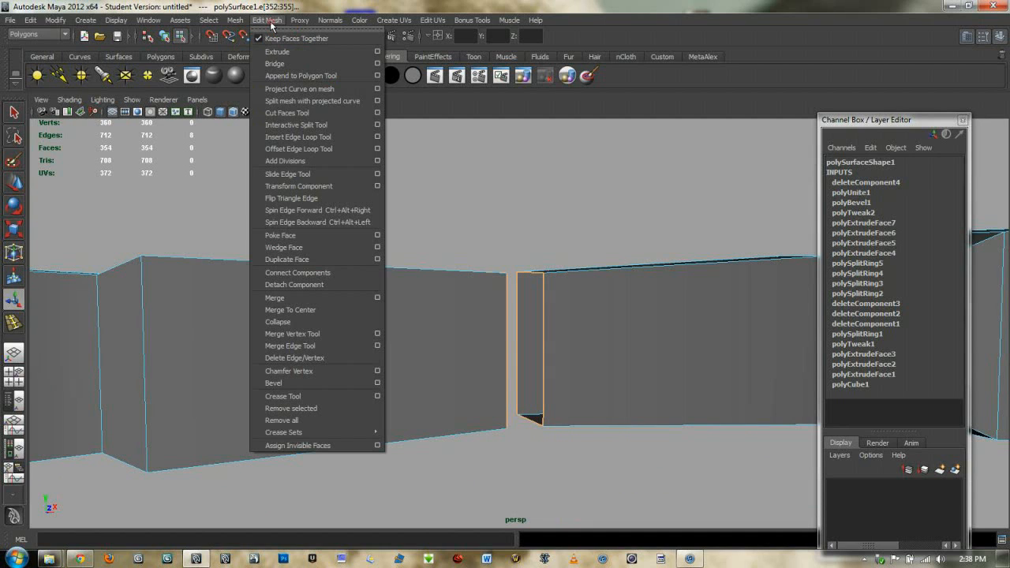
click(276, 64)
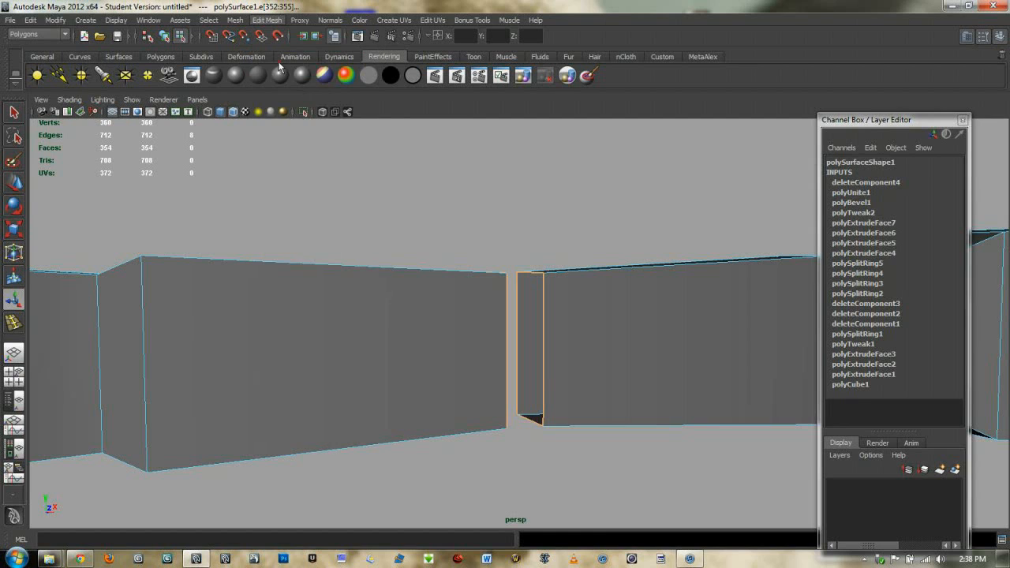
alt+drag(564, 235, 547, 281)
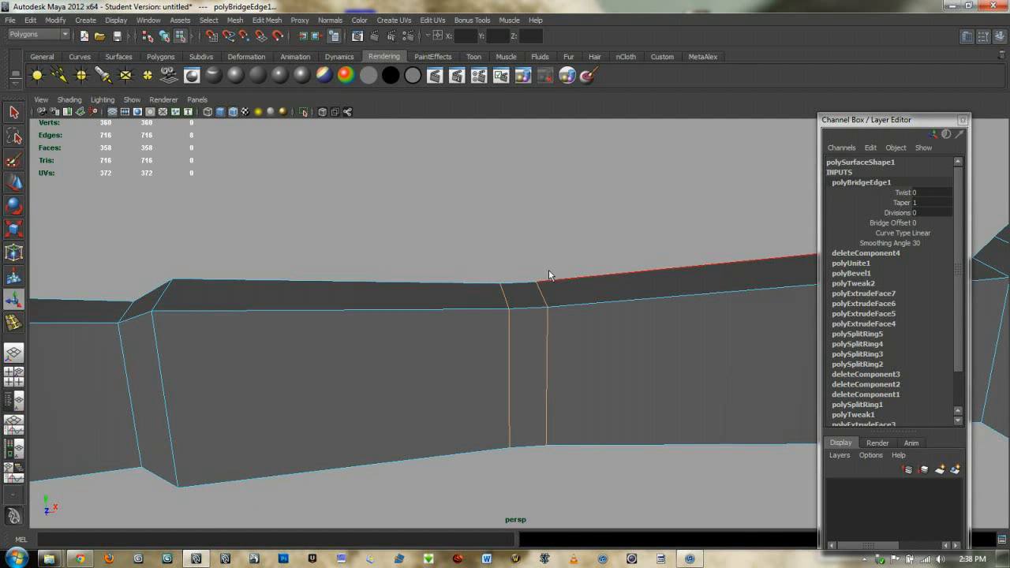
alt+drag(537, 335, 540, 377)
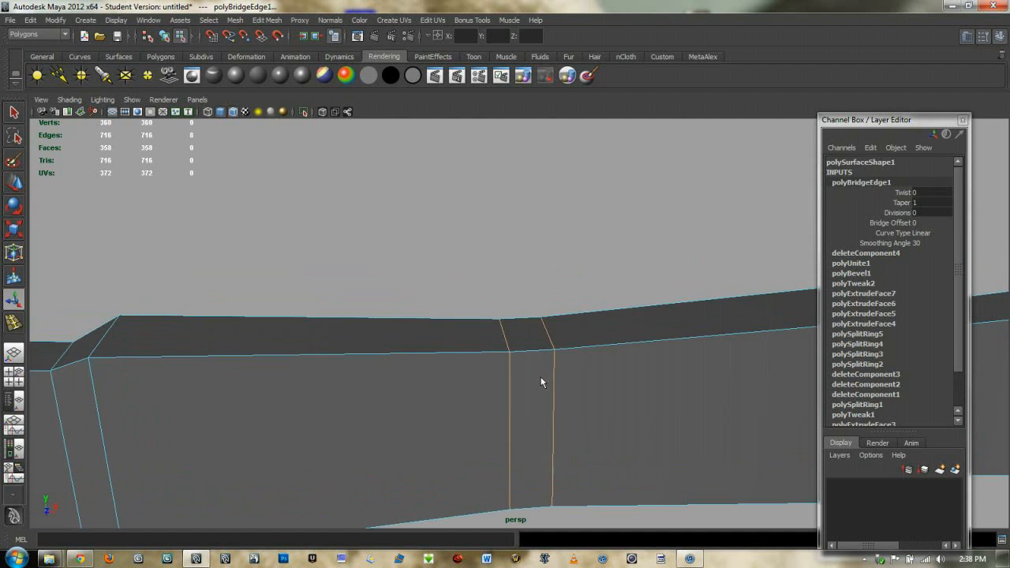
key(ctrl+z)
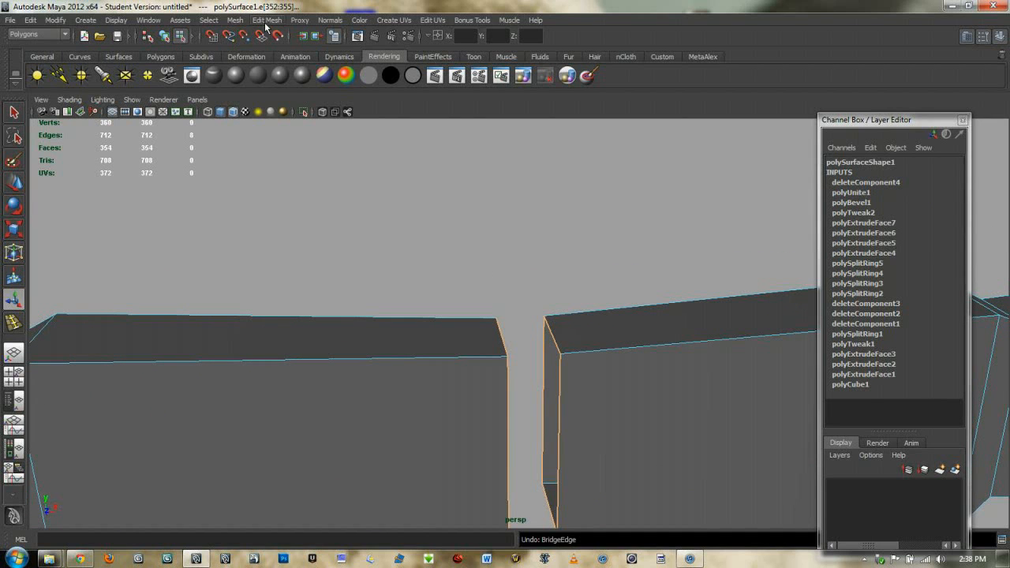
- Bridge the gap through the Bridge options with a linear path and 0 divisions, and undo the result
click(266, 21)
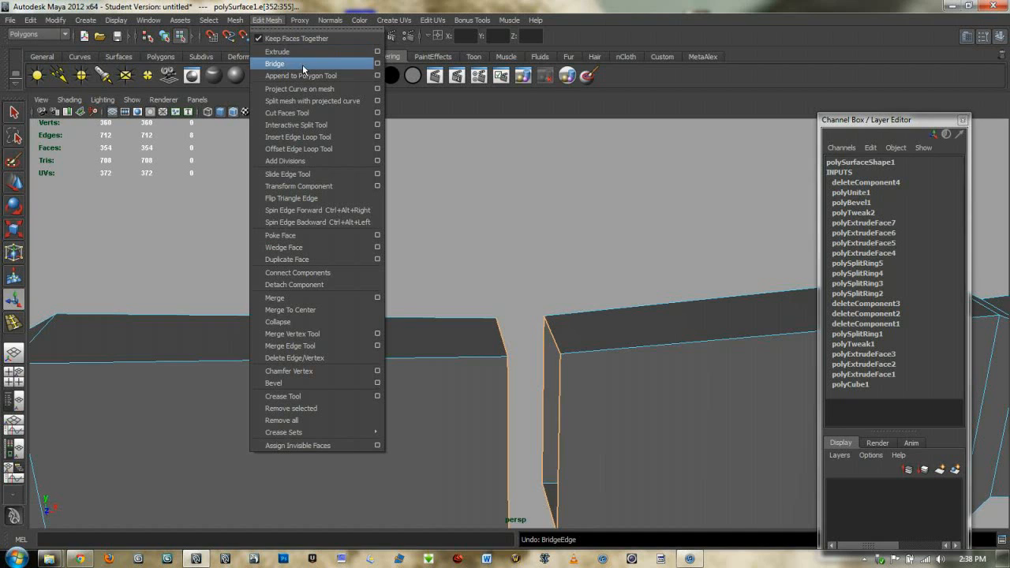
click(377, 63)
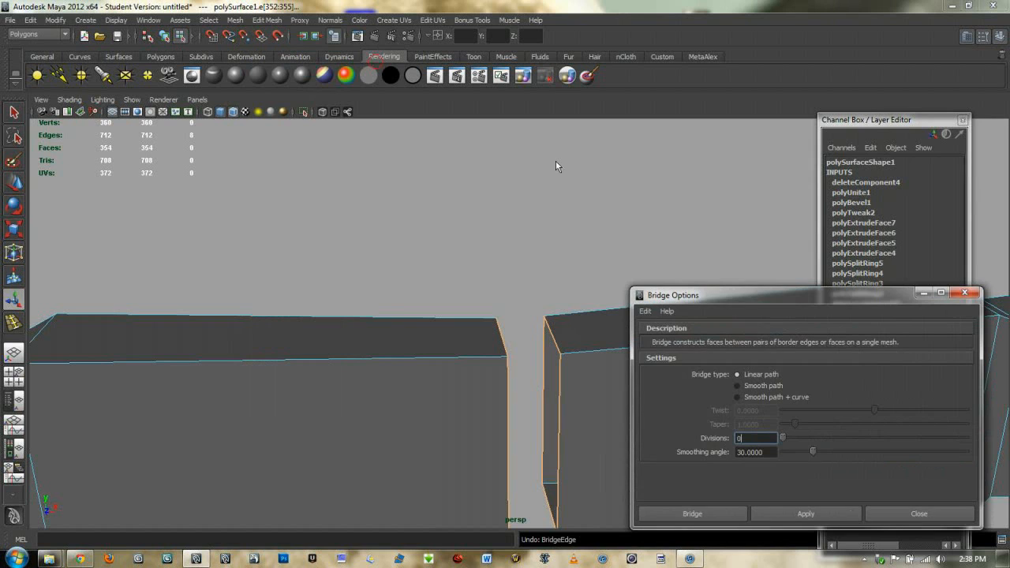
drag(760, 292, 740, 200)
alt+middle_drag(523, 264, 455, 232)
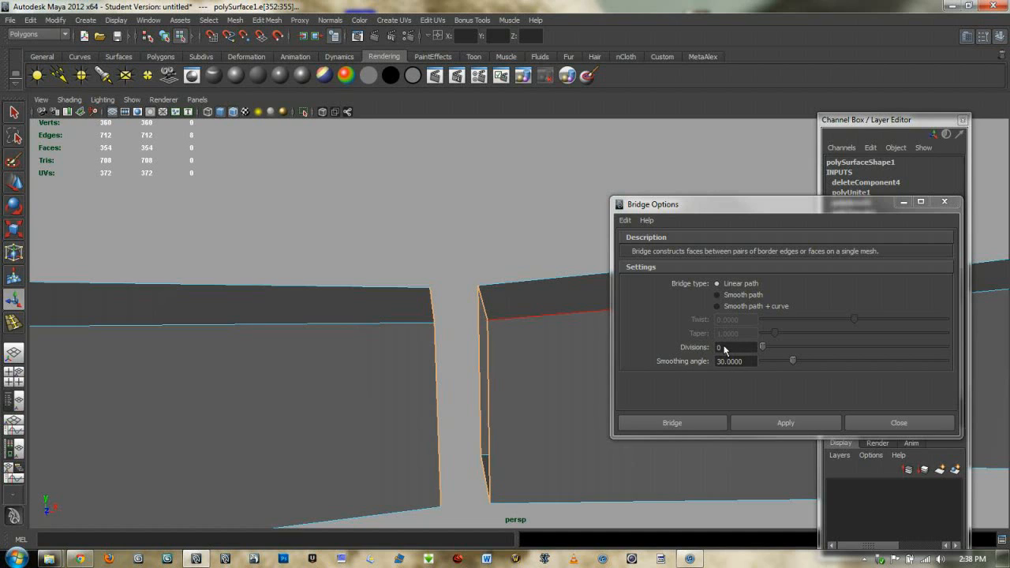
click(703, 427)
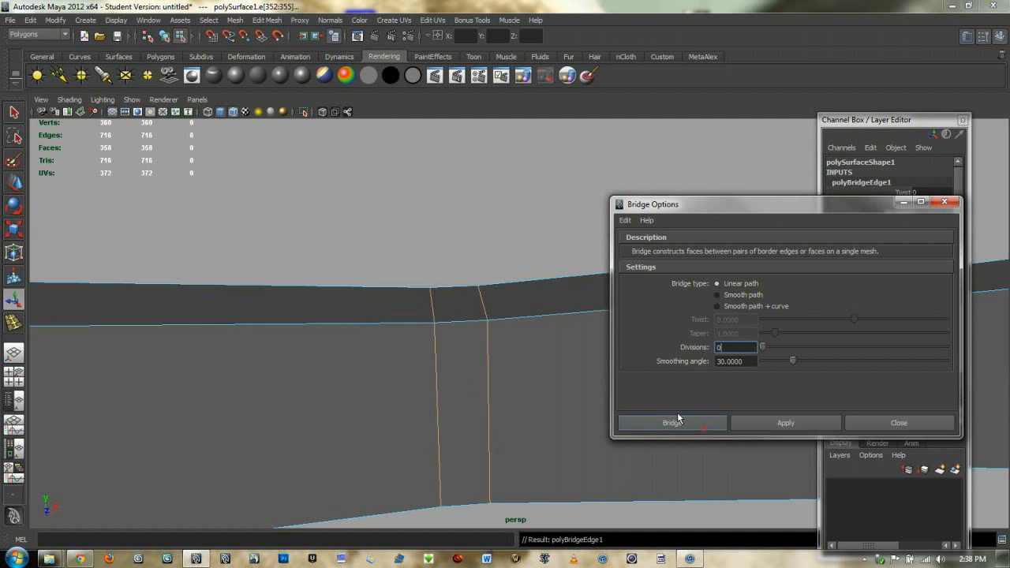
alt+drag(563, 285, 510, 280)
key(ctrl+z)
- Deselect all components so the open gap in the weapon shaft is ready for another filling method
mouse_move(386, 233)
alt+mouse_down()
mouse_move(432, 223)
mouse_move(462, 265)
mouse_move(426, 237)
mouse_move(473, 226)
alt+mouse_up()
key(q)
click(385, 203)
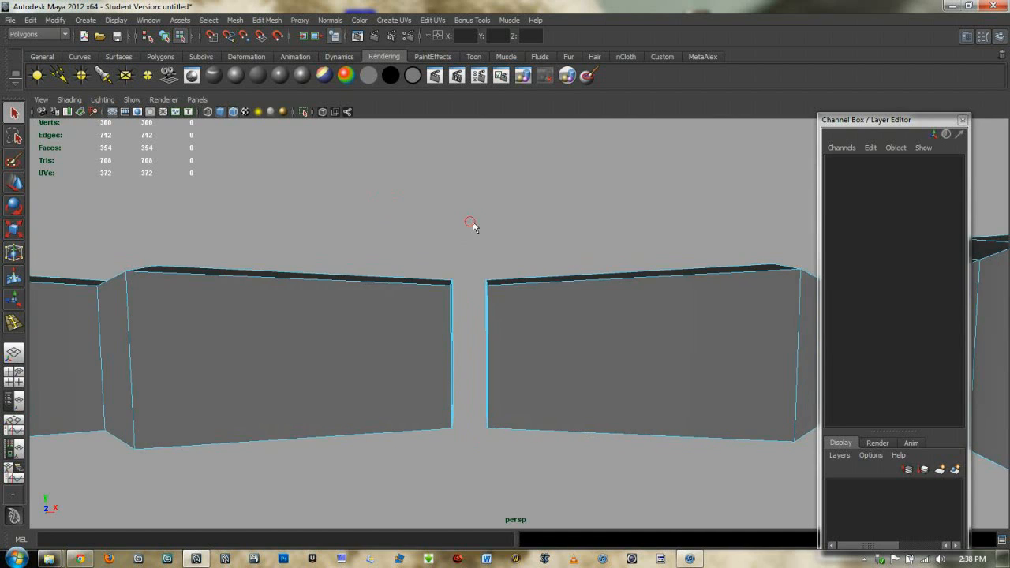
alt+right_drag(487, 229, 496, 287)
alt+middle_drag(503, 269, 560, 198)
alt+drag(560, 198, 547, 198)
- Fill the top side of the shaft gap with the Append to Polygon Tool, joining the two upper border edges
click(267, 21)
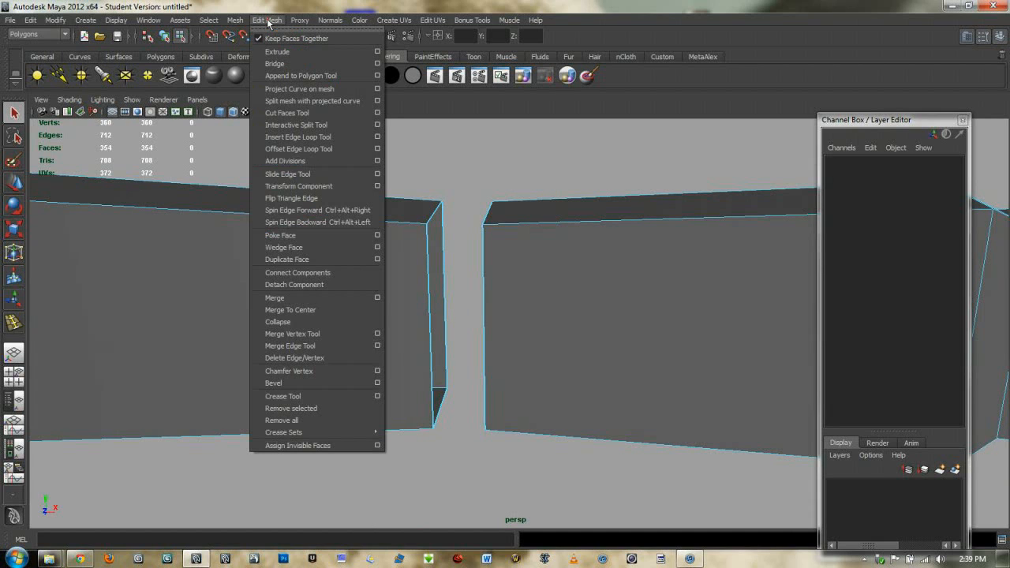
click(310, 75)
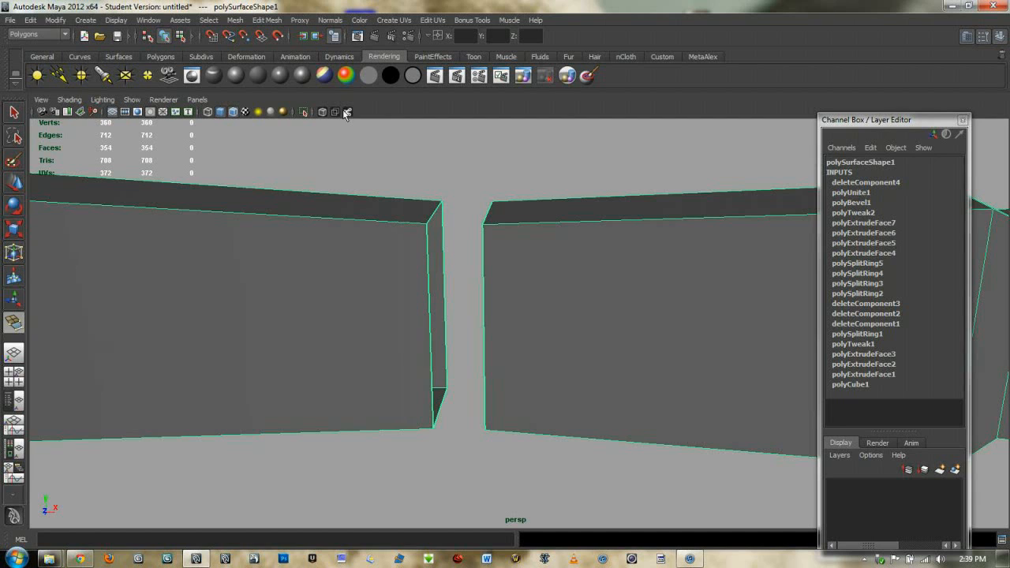
click(266, 21)
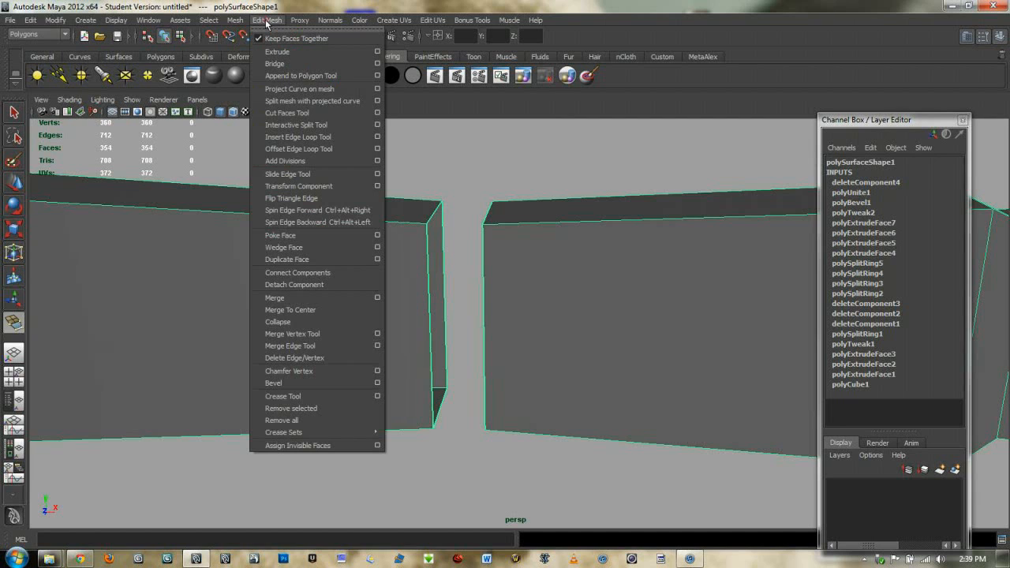
click(302, 75)
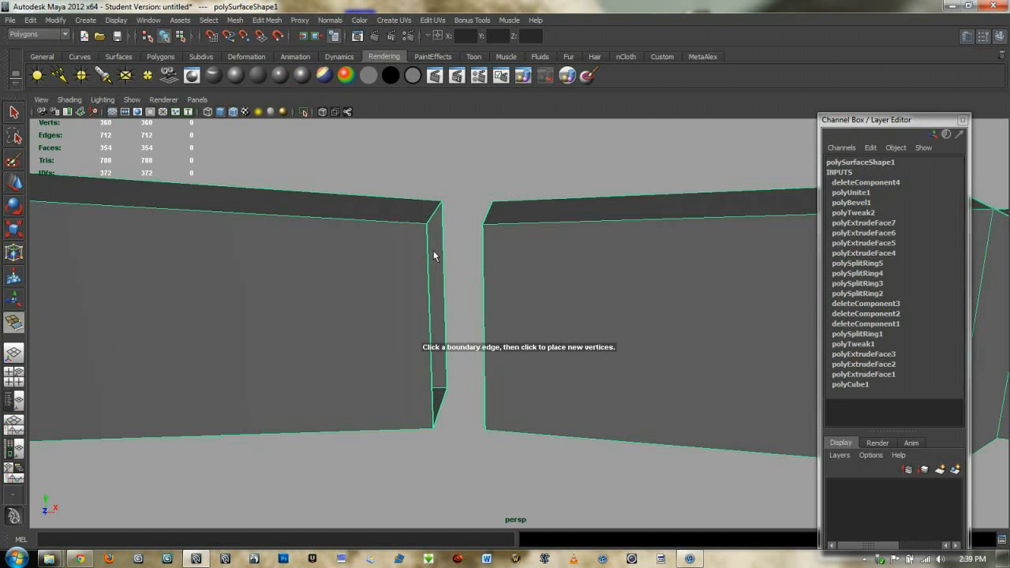
alt+middle_drag(444, 210, 458, 243)
alt+drag(458, 239, 487, 245)
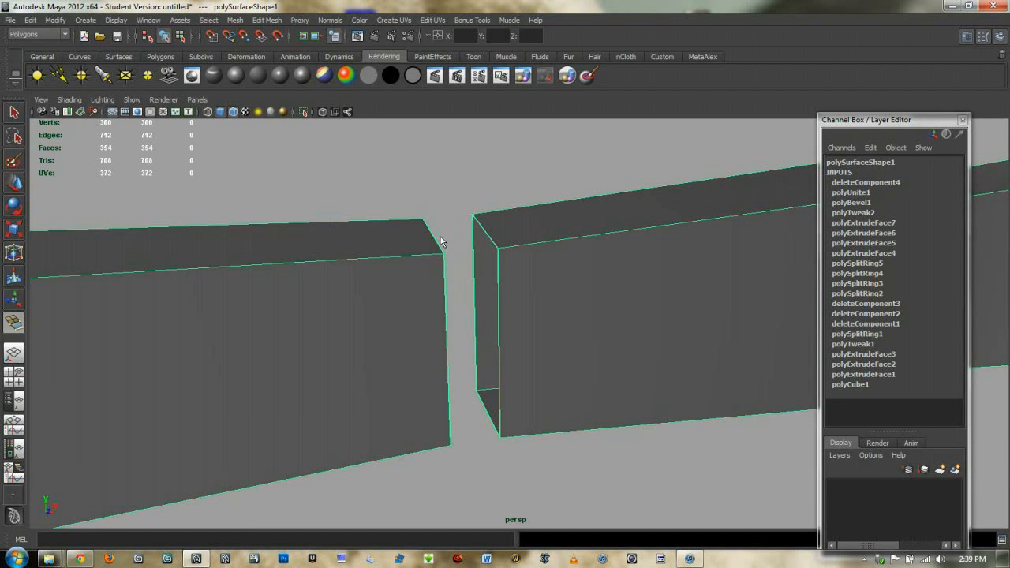
click(434, 231)
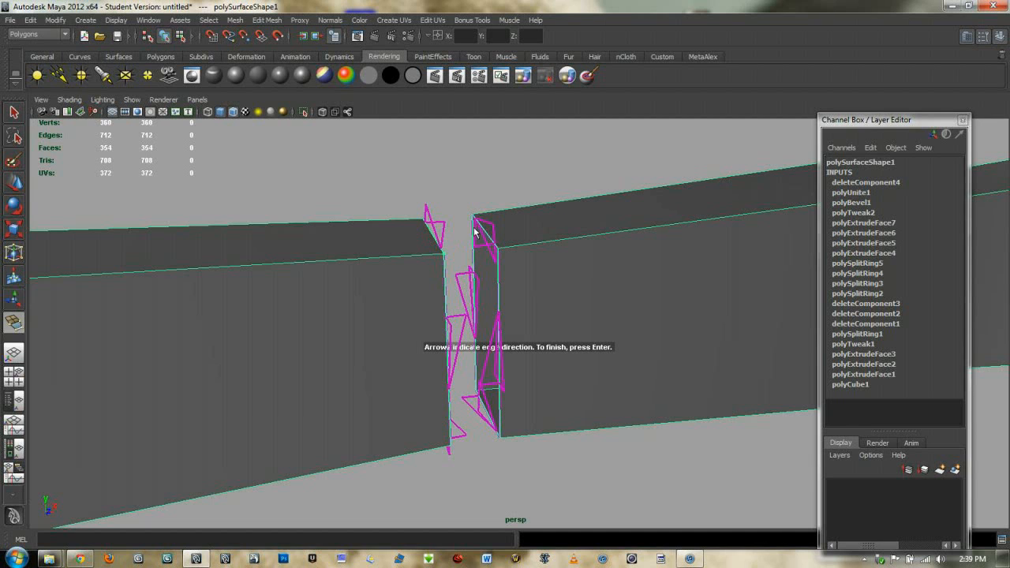
alt+drag(486, 278, 444, 239)
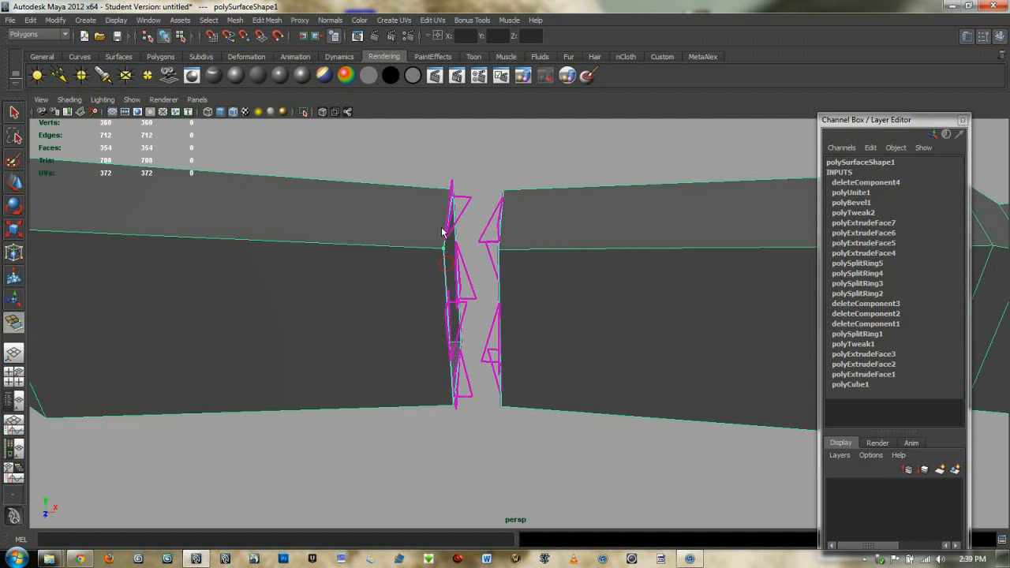
alt+drag(483, 235, 513, 208)
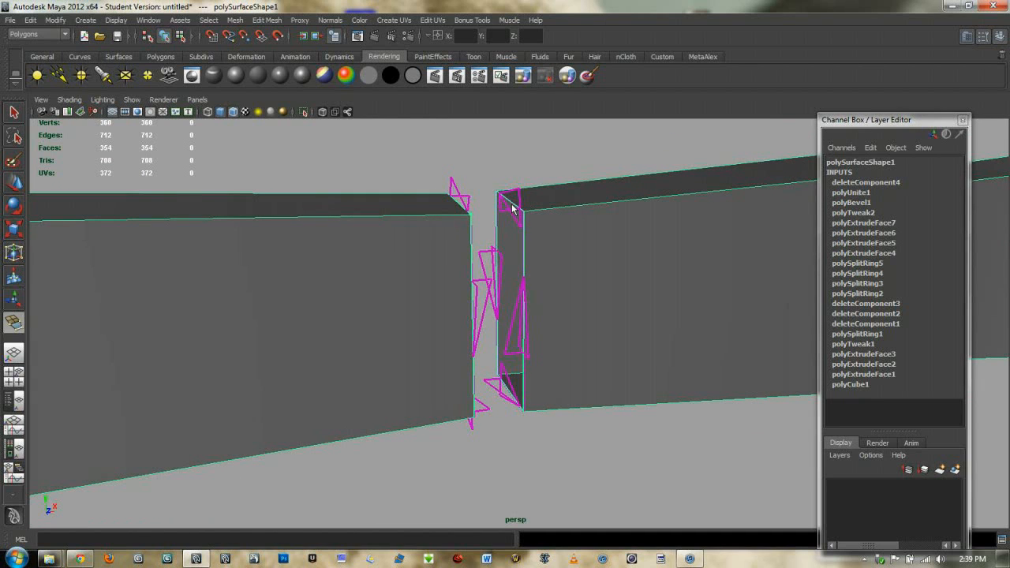
click(513, 208)
key(Return)
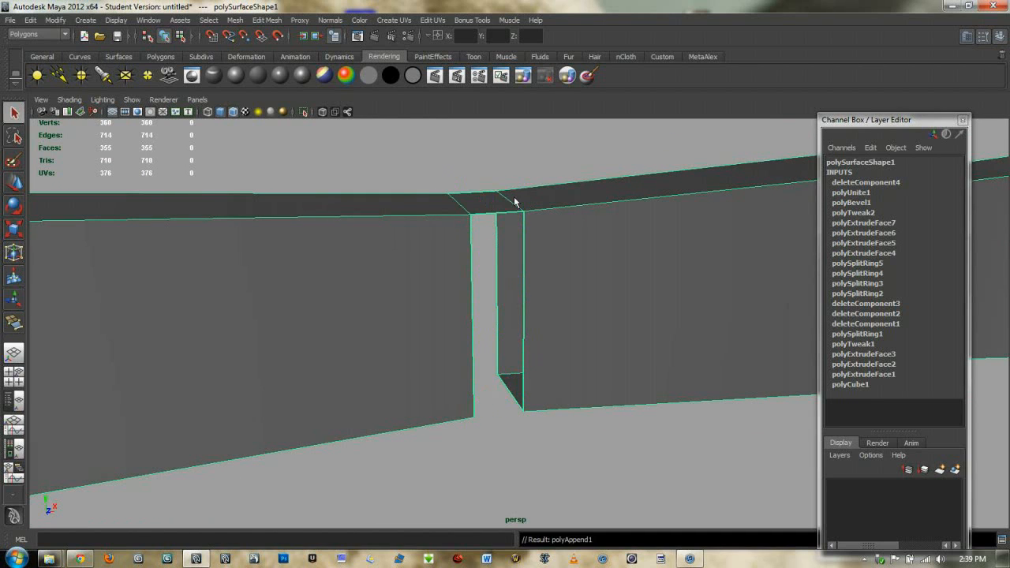
key(ctrl+z)
key(Return)
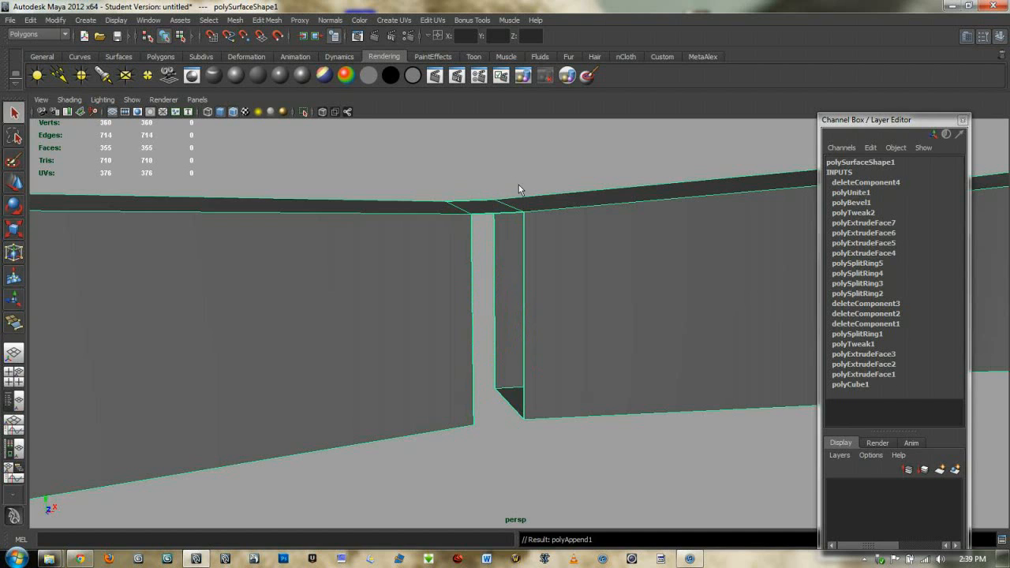
- Append a polygon across the front side of the gap between its two vertical border edges
alt+drag(522, 213, 548, 291)
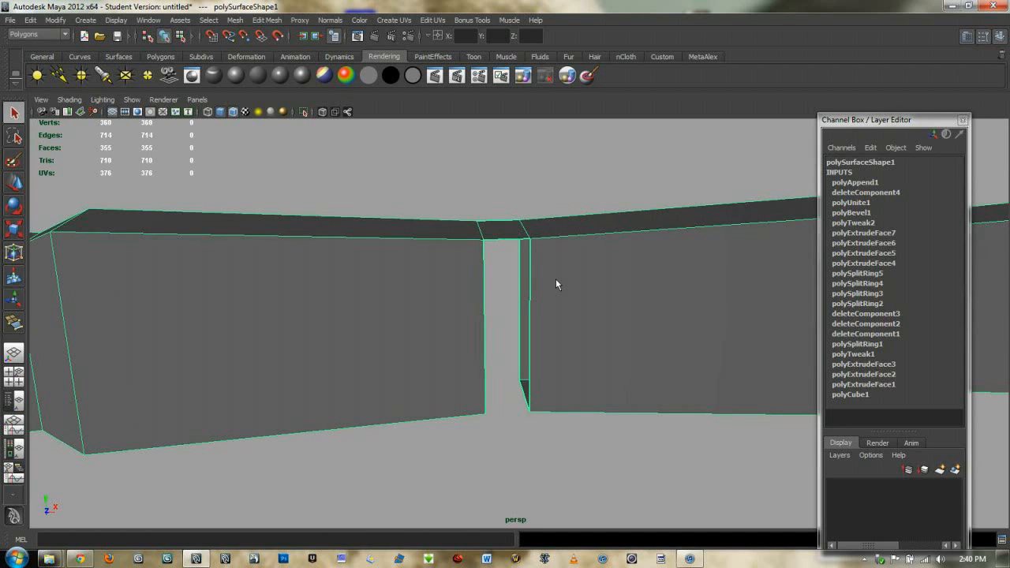
click(267, 20)
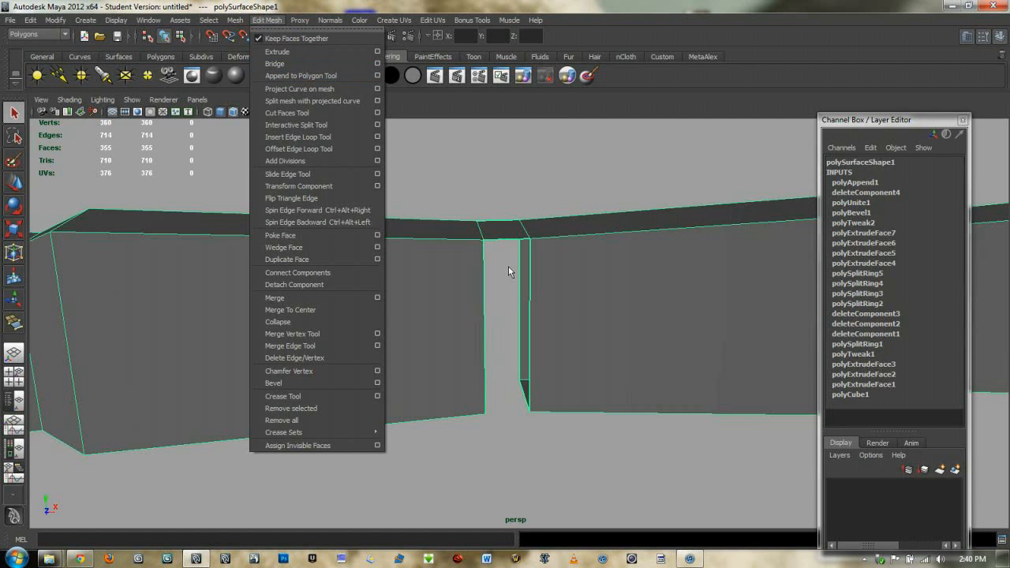
click(497, 168)
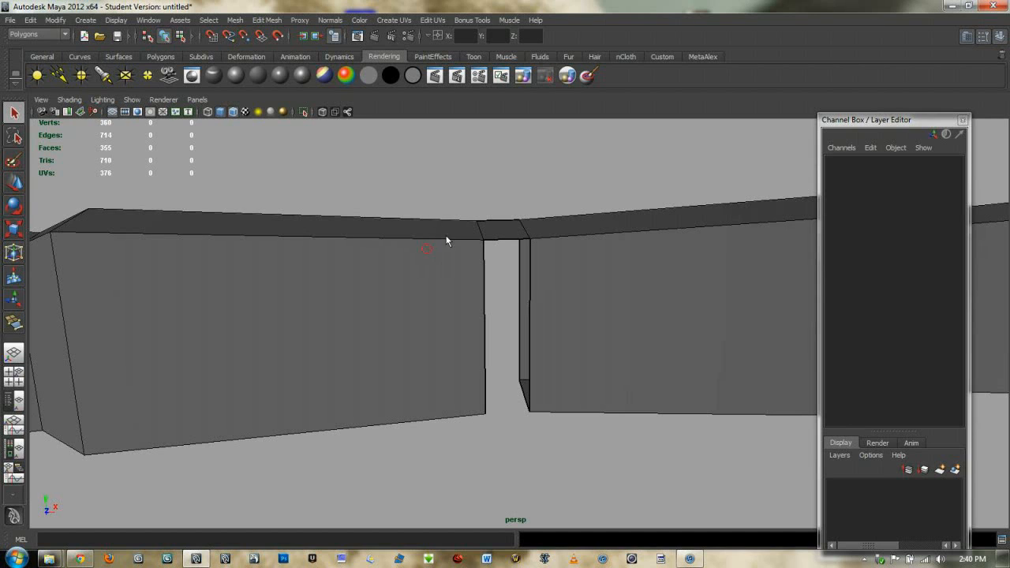
click(492, 258)
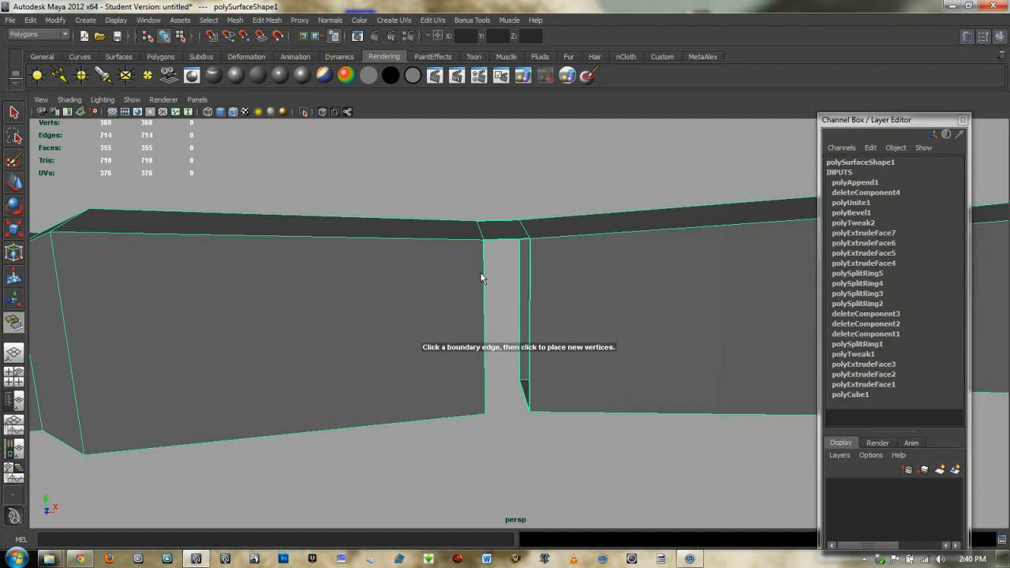
click(485, 276)
click(529, 274)
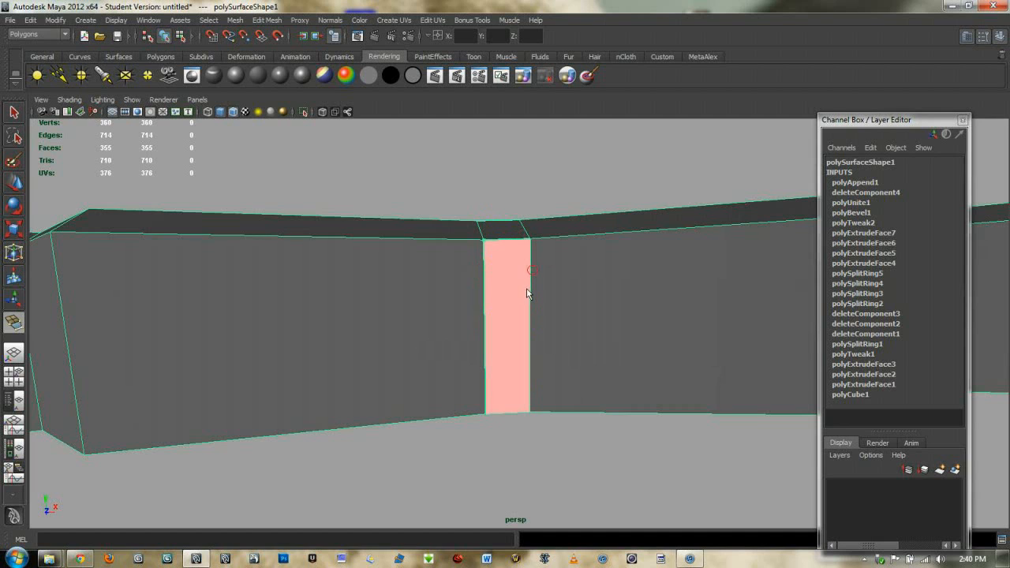
key(Return)
- Append a polygon across the underside of the gap between its two lower border edges
alt+drag(541, 336, 528, 246)
key(g)
click(484, 426)
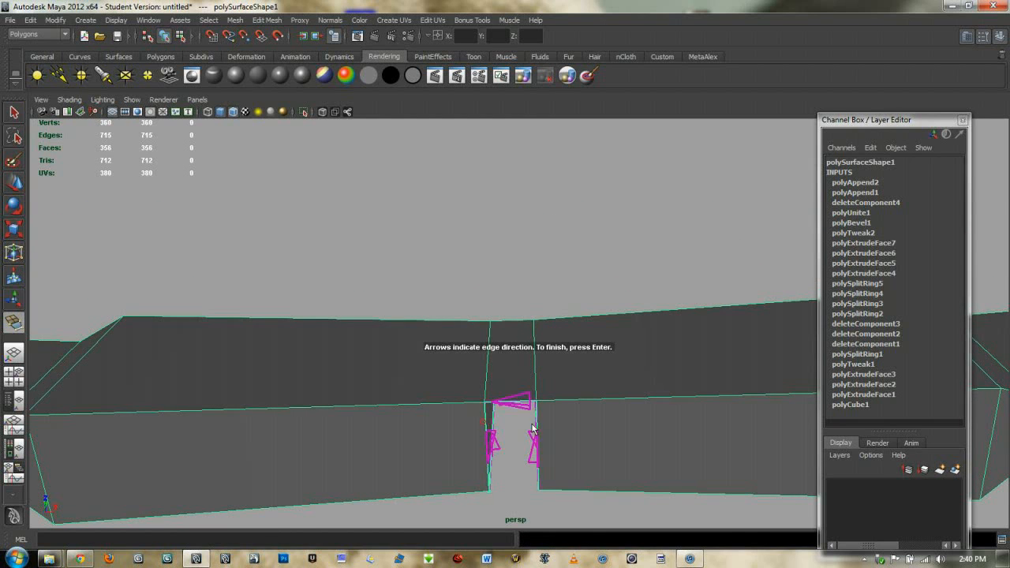
click(537, 424)
key(Return)
- Close the remaining rear side of the gap by appending a polygon between its two vertical border edges
alt+drag(541, 407, 491, 310)
key(g)
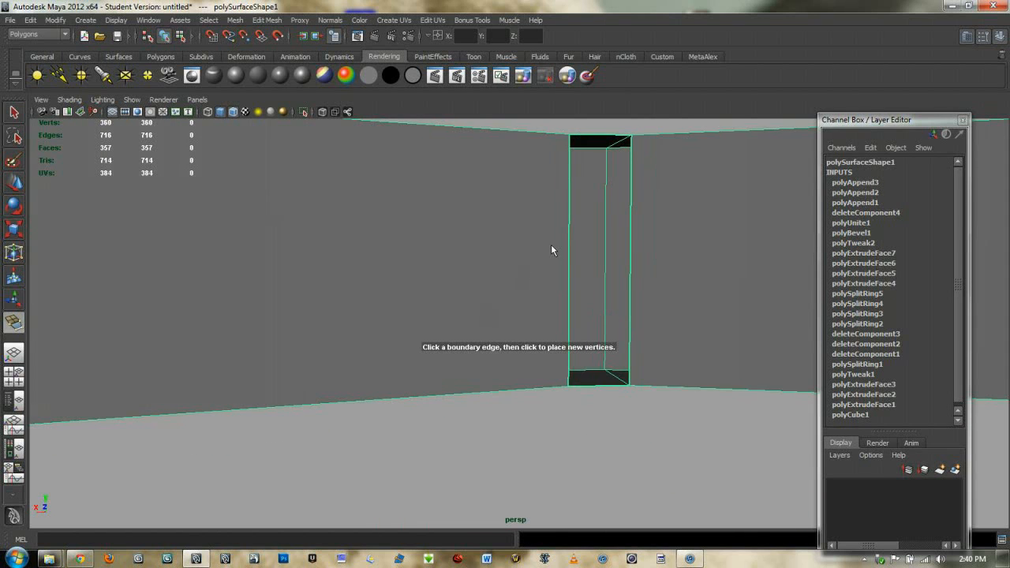
click(568, 229)
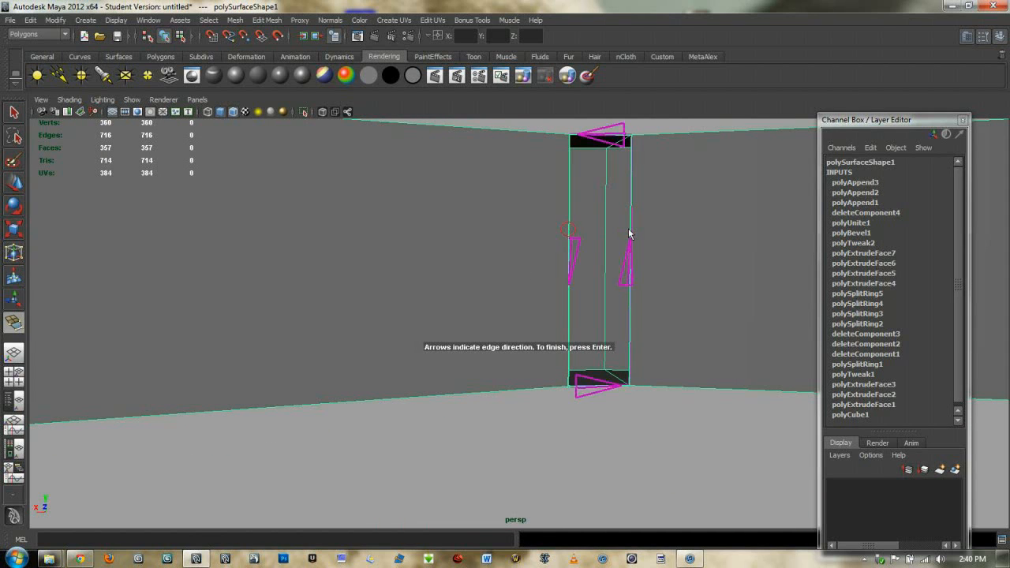
click(631, 233)
key(Return)
- Examine the filled shaft gap from several angles and the weapon model as a whole
scroll(628, 232, down, 5)
alt+drag(581, 263, 777, 270)
scroll(676, 273, down, 4)
alt+drag(568, 272, 534, 292)
scroll(476, 286, up, 6)
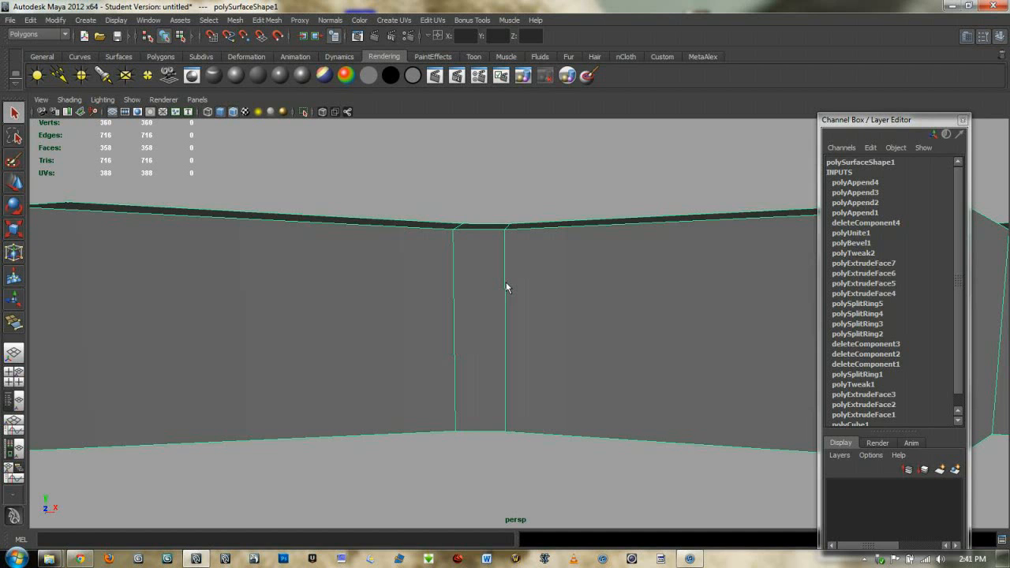
alt+middle_drag(494, 257, 517, 280)
scroll(517, 281, down, 6)
alt+drag(514, 298, 550, 300)
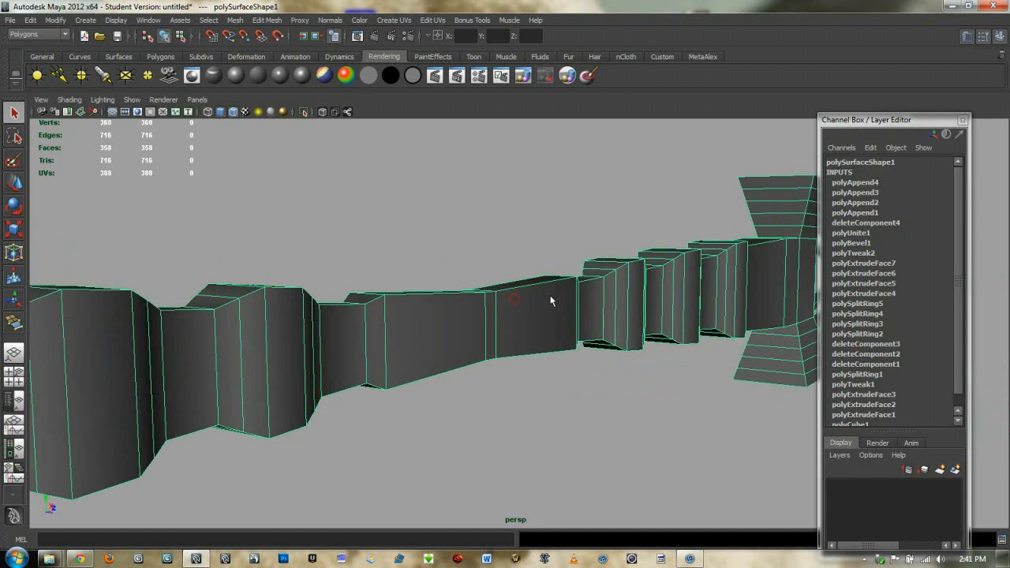
scroll(460, 307, down, 4)
alt+middle_drag(460, 307, 534, 309)
scroll(535, 309, down, 3)
alt+drag(534, 309, 521, 328)
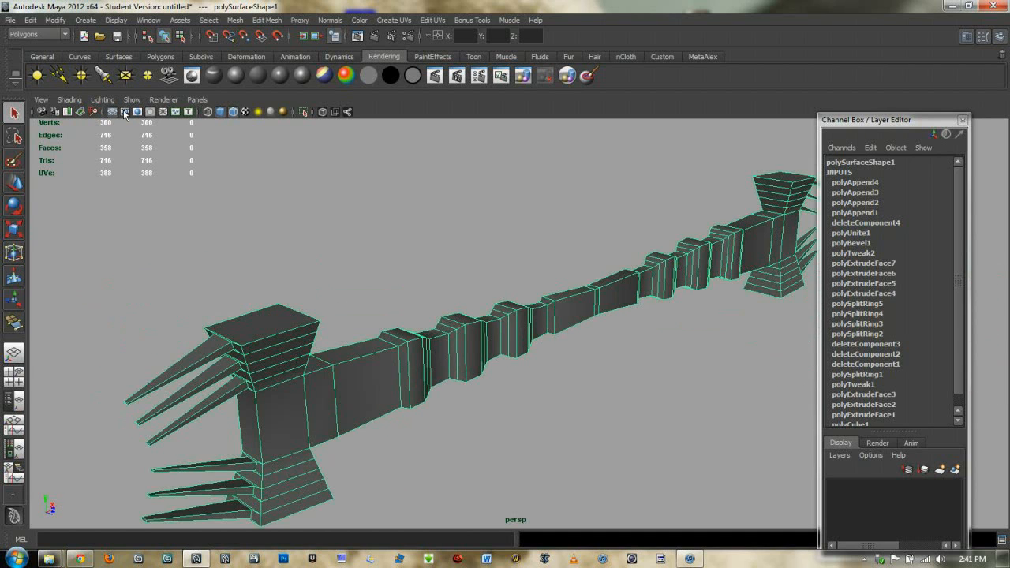
- Delete the weapon mesh's construction history, undo the deletion, and delete the history once more
click(31, 20)
mouse_move(75, 152)
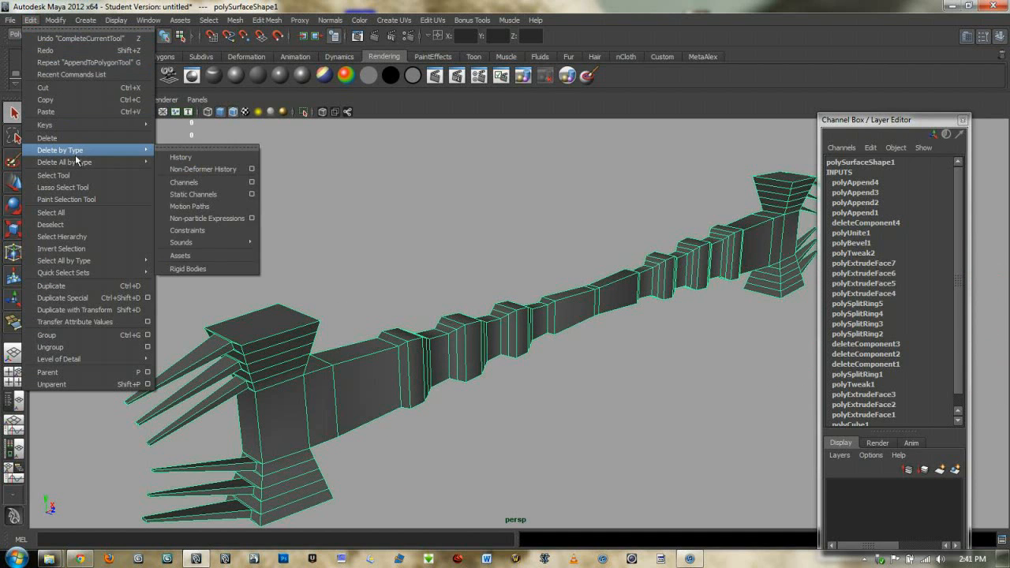
click(178, 159)
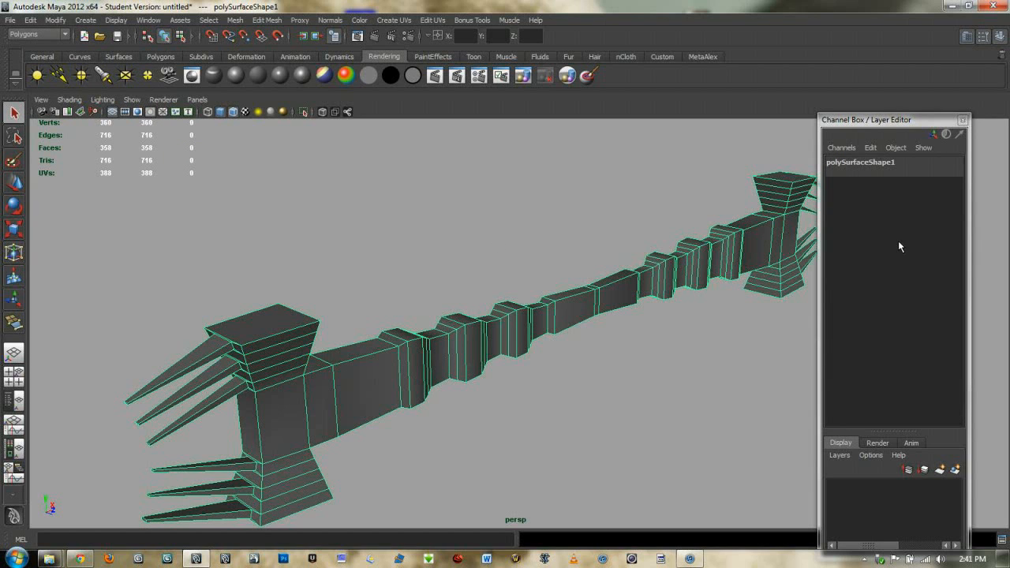
key(ctrl+z)
click(30, 20)
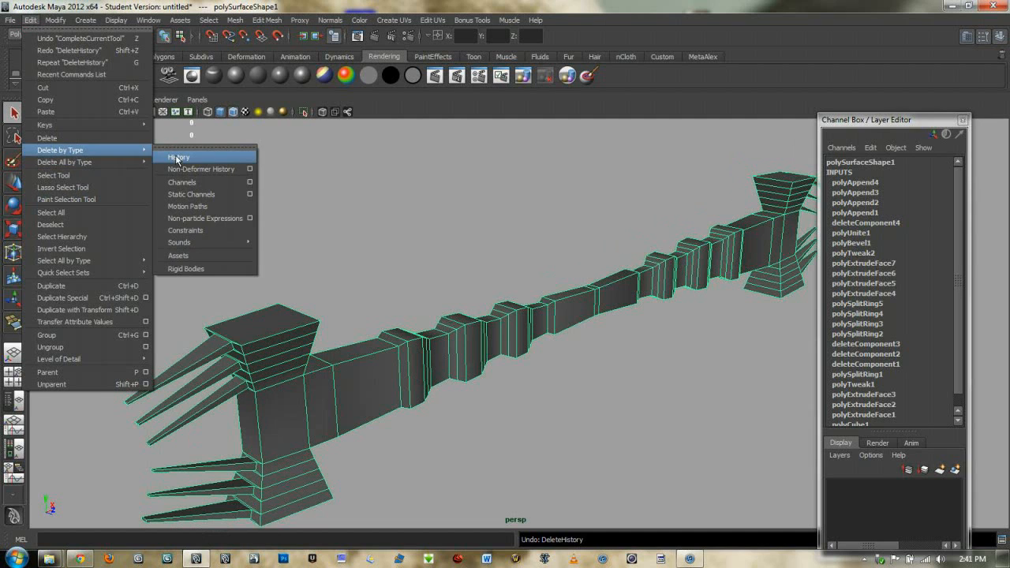
click(176, 157)
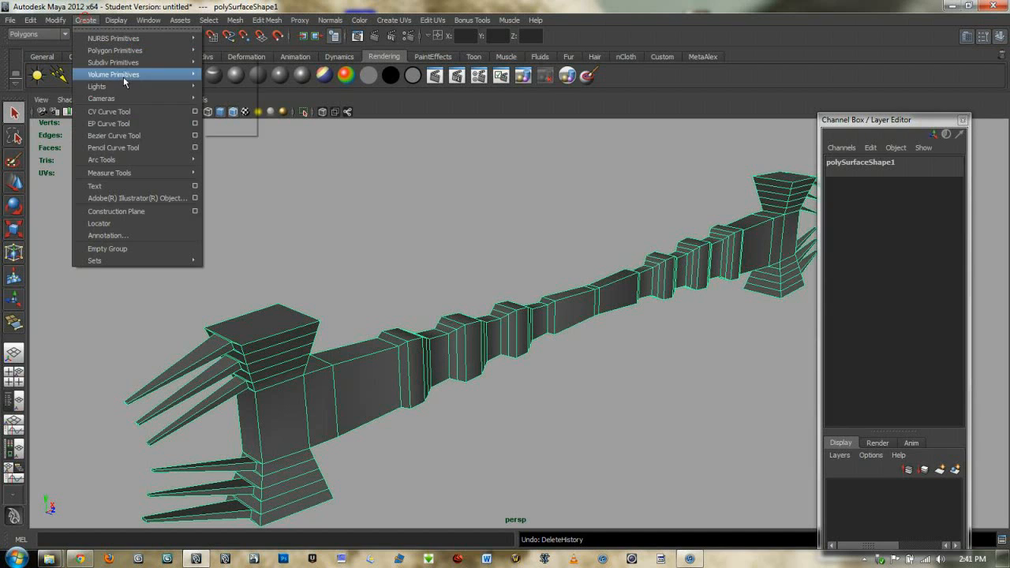
- Draw an open curve with straight segments below the weapon using the EP Curve Tool, and select it with the Move tool
click(119, 124)
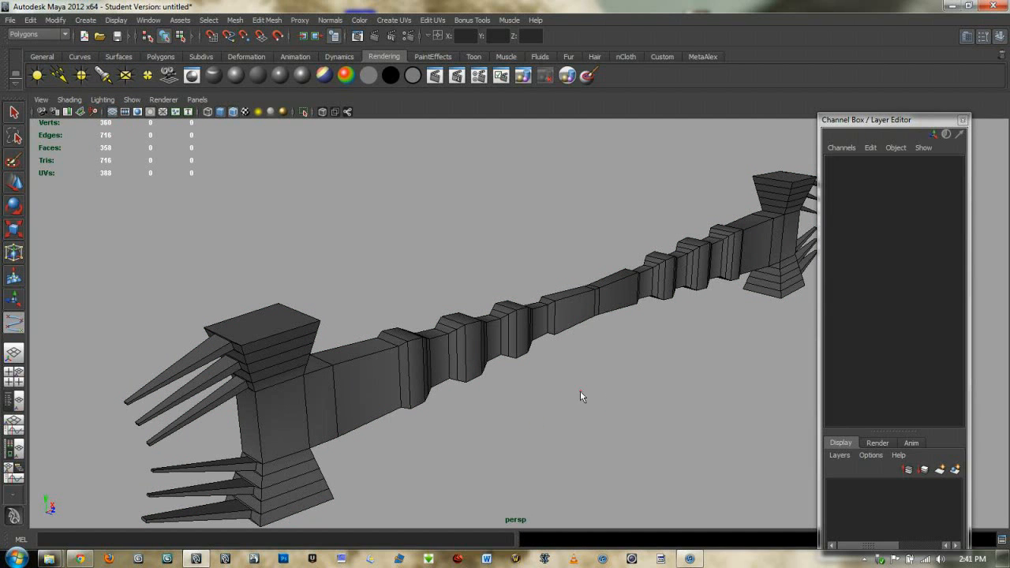
click(663, 395)
click(672, 458)
click(610, 471)
click(570, 444)
key(Return)
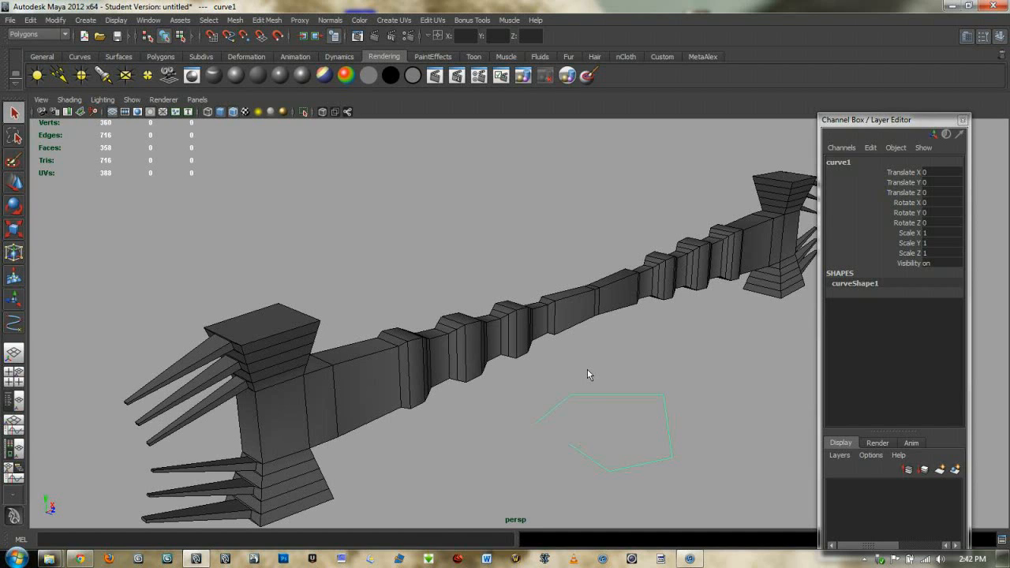
click(580, 411)
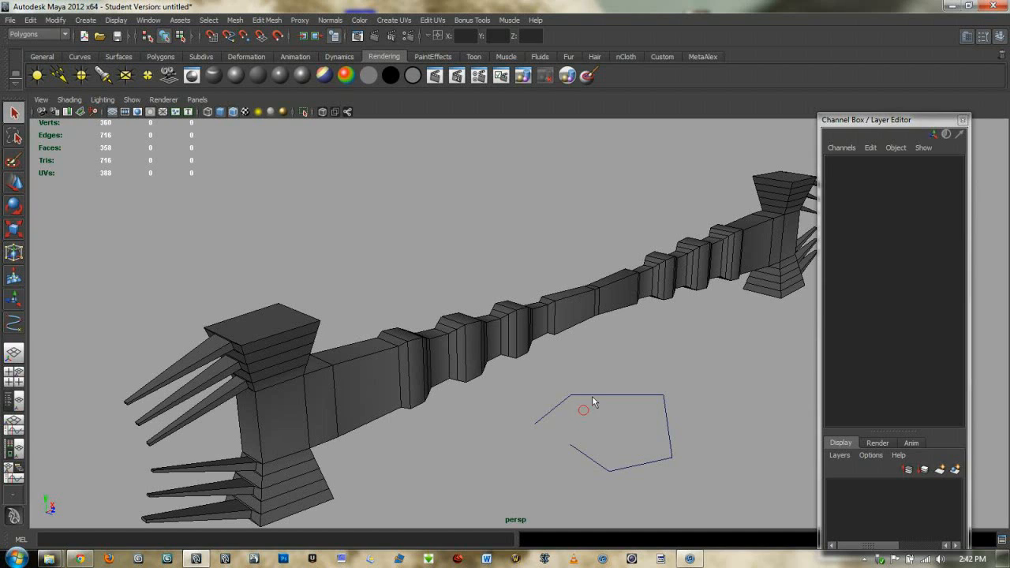
click(593, 395)
key(w)
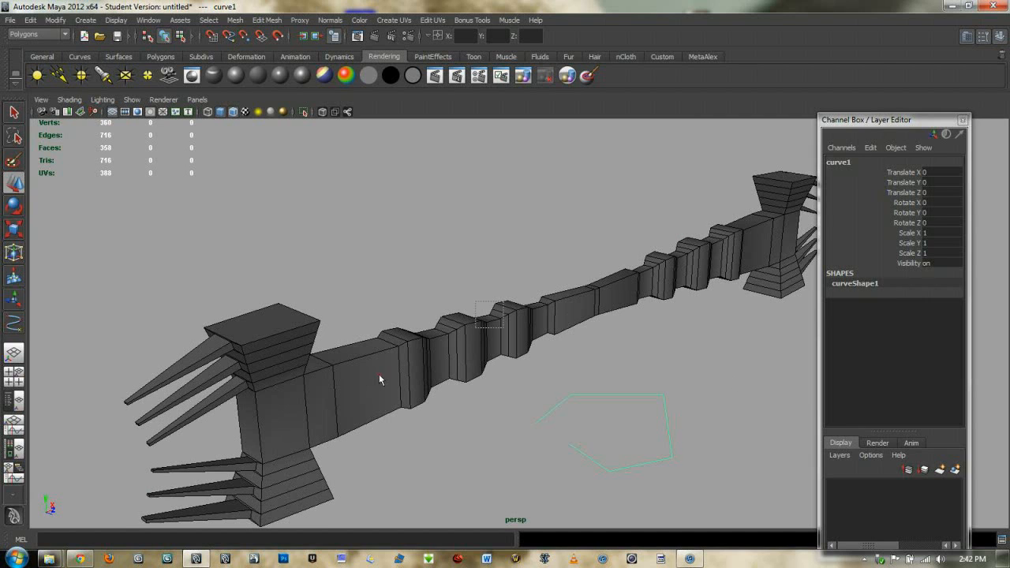
- Select the weapon model, view the Delete All by Type options without applying any, and clear the selection
click(334, 377)
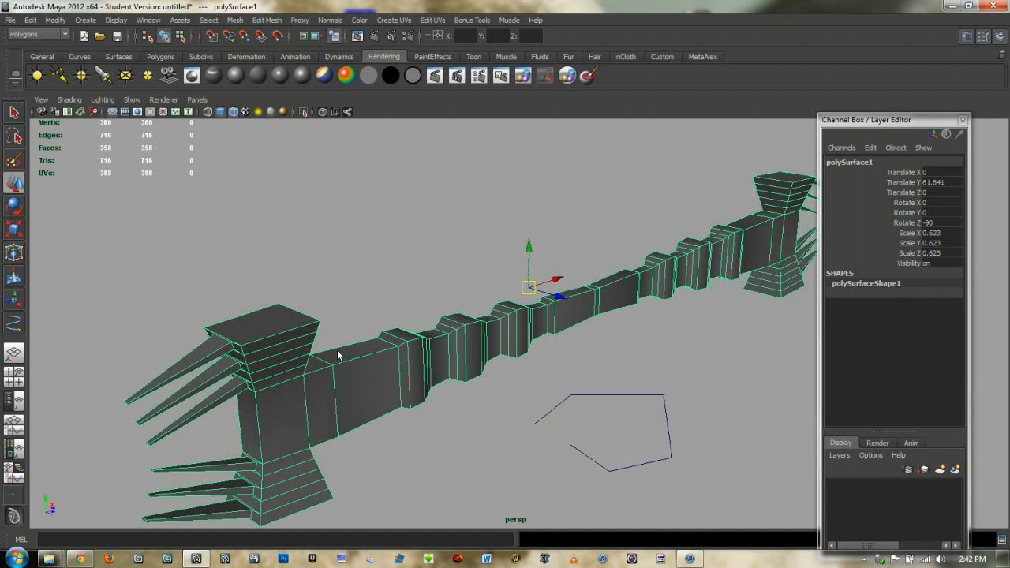
click(30, 20)
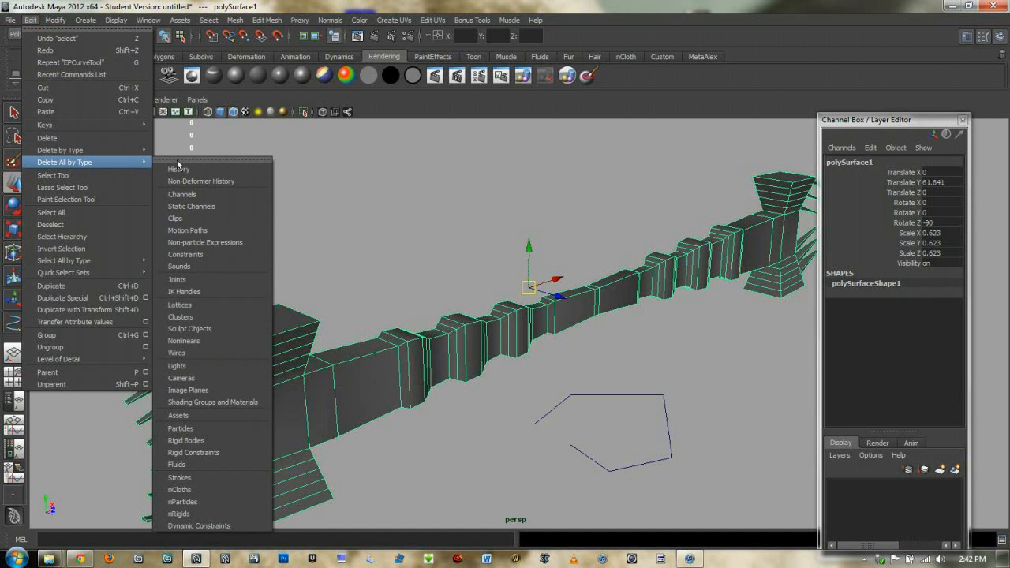
click(462, 230)
alt+drag(462, 229, 598, 449)
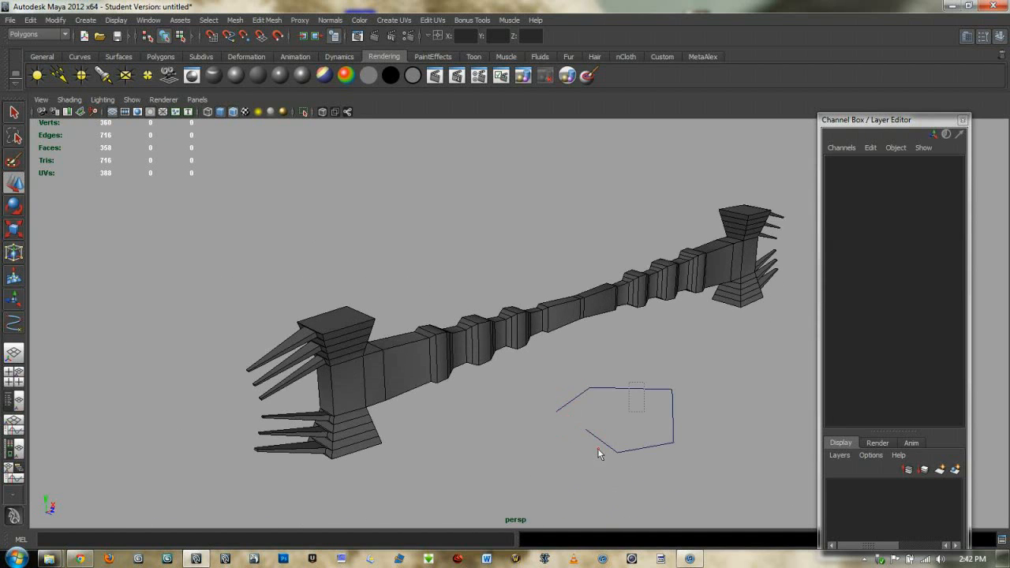
- Delete the drawn curve below the weapon and bring the full weapon into a side view
click(636, 436)
key(Delete)
alt+drag(655, 430, 393, 328)
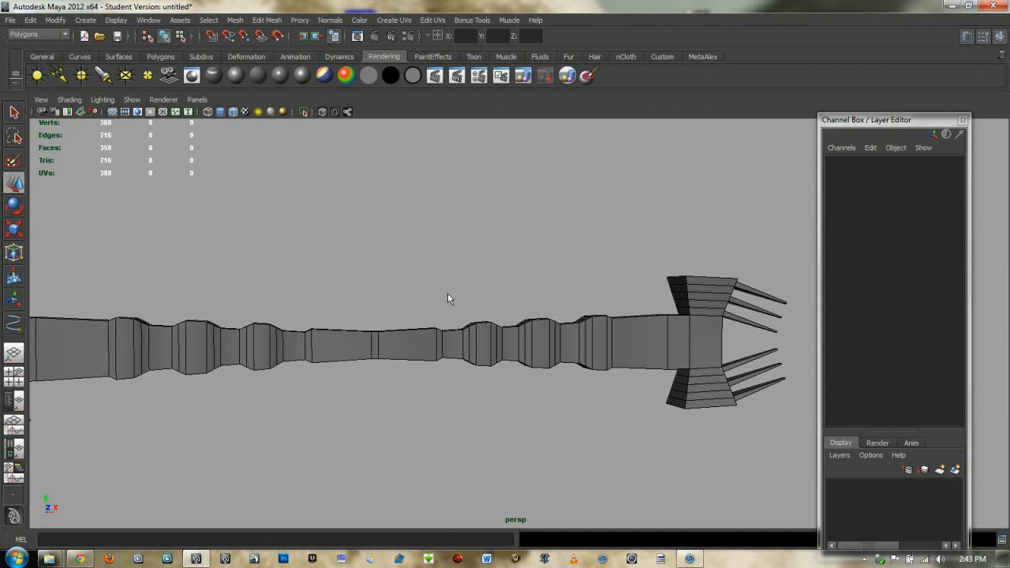
alt+drag(400, 388, 400, 388)
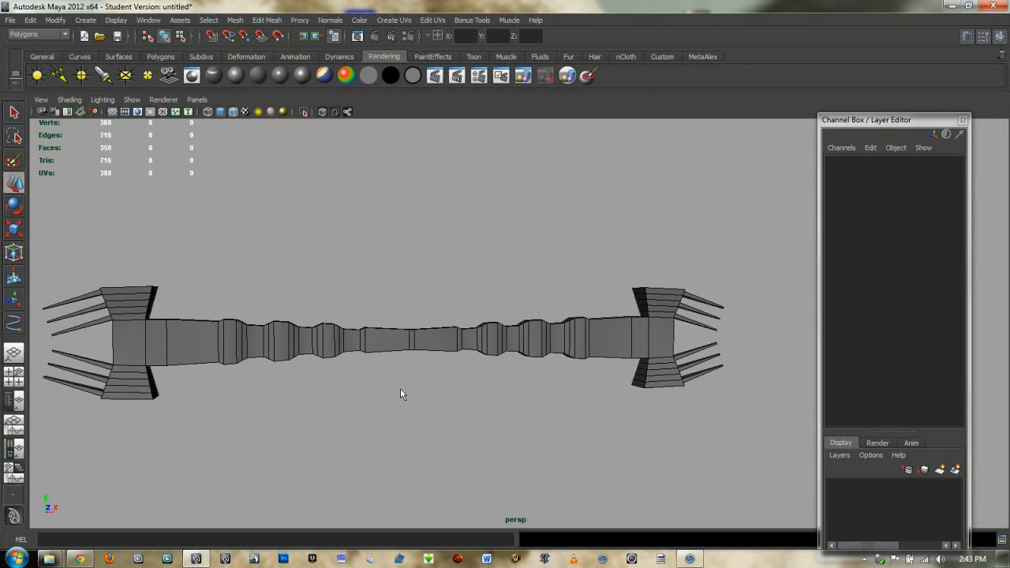
- Switch the weapon model to face selection and select the shaft faces around the first raised ring beside the blade head
alt+drag(379, 355, 473, 319)
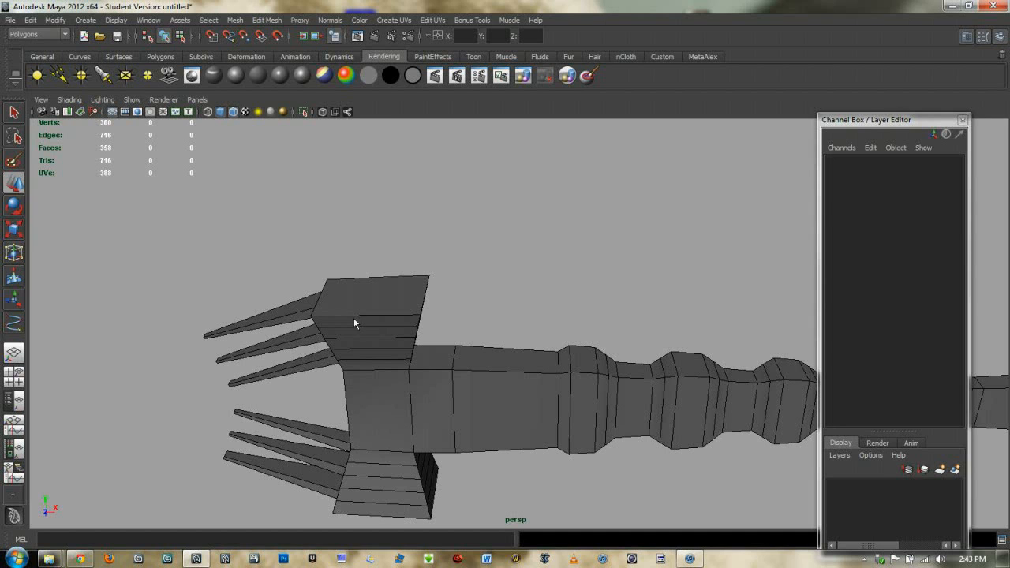
mouse_move(353, 318)
alt+mouse_down()
mouse_move(333, 314)
mouse_move(357, 314)
alt+mouse_up()
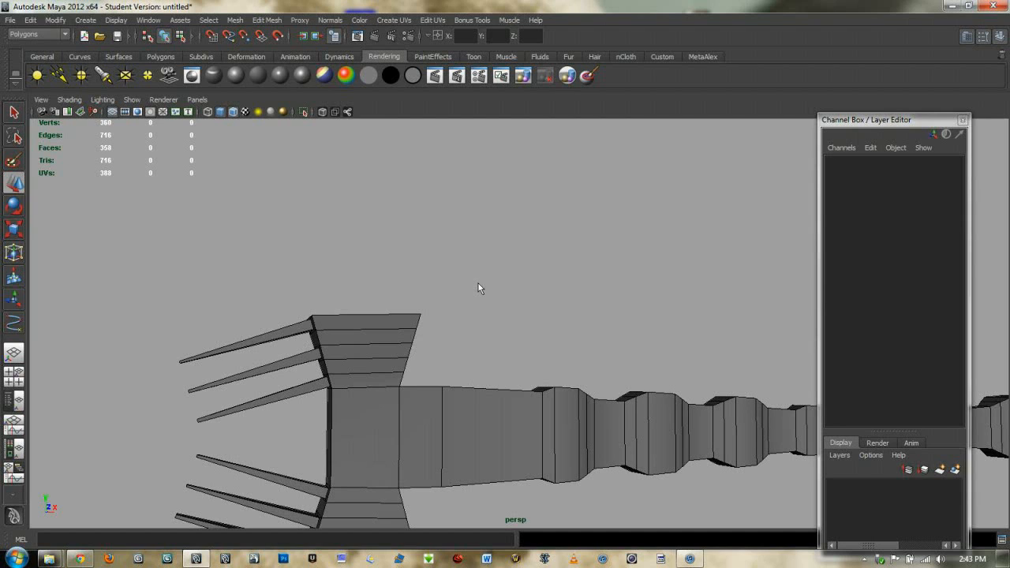
mouse_move(478, 283)
alt+mouse_down()
mouse_move(464, 315)
mouse_move(485, 291)
alt+mouse_up()
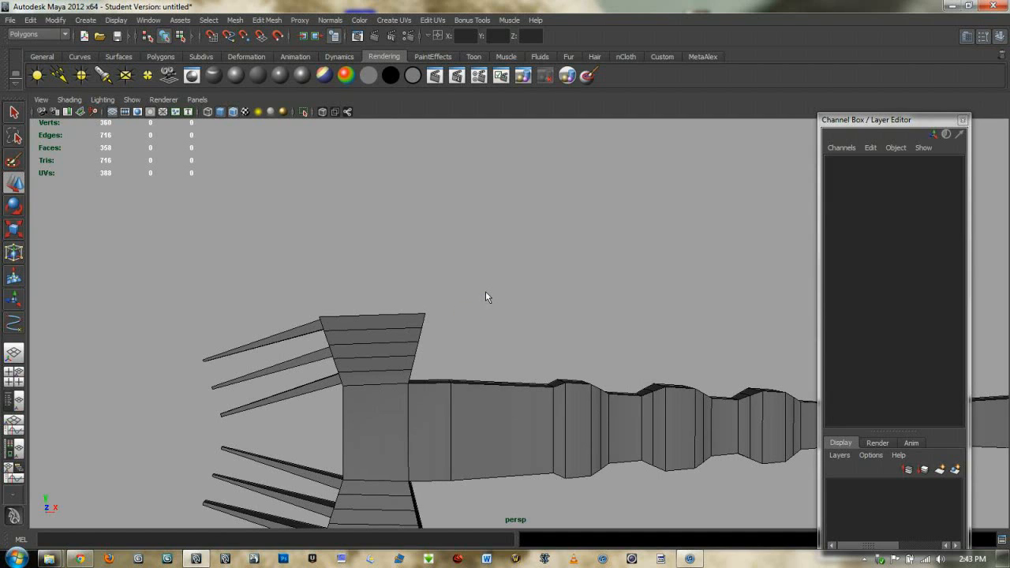
alt+middle_drag(324, 392, 348, 384)
alt+drag(335, 381, 314, 359)
alt+drag(496, 384, 467, 456)
click(391, 360)
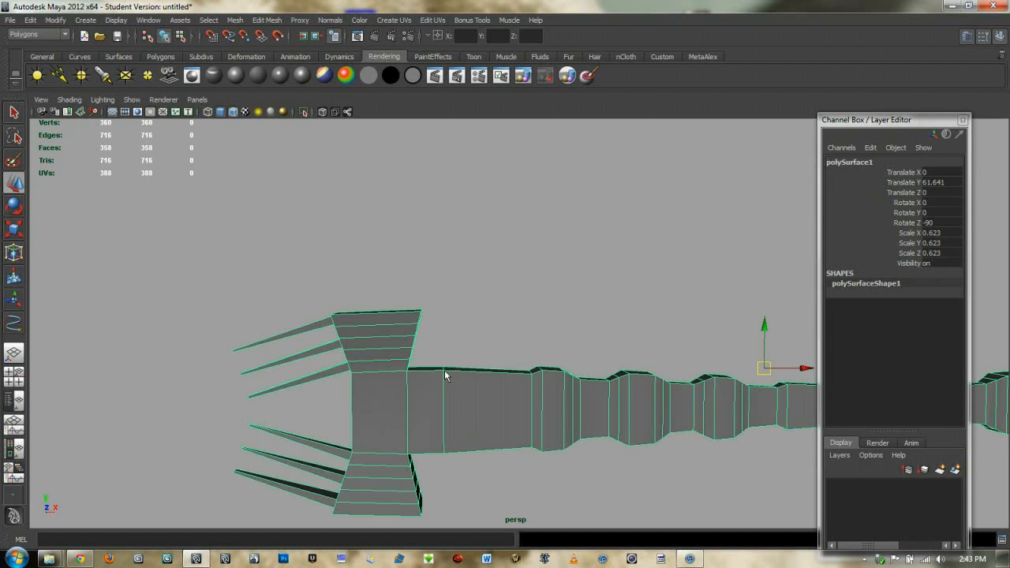
click(208, 20)
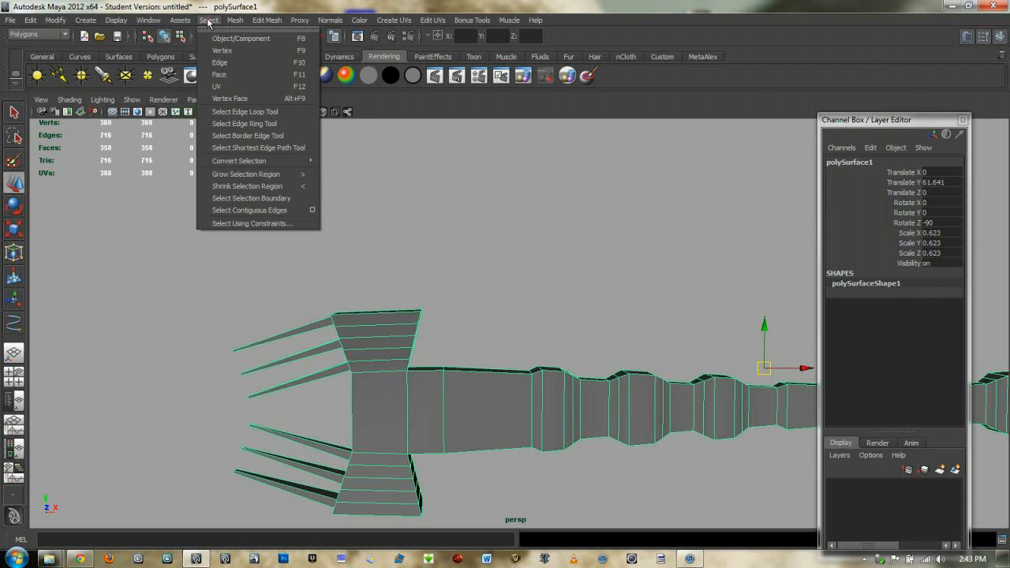
click(225, 73)
alt+middle_drag(485, 333, 347, 262)
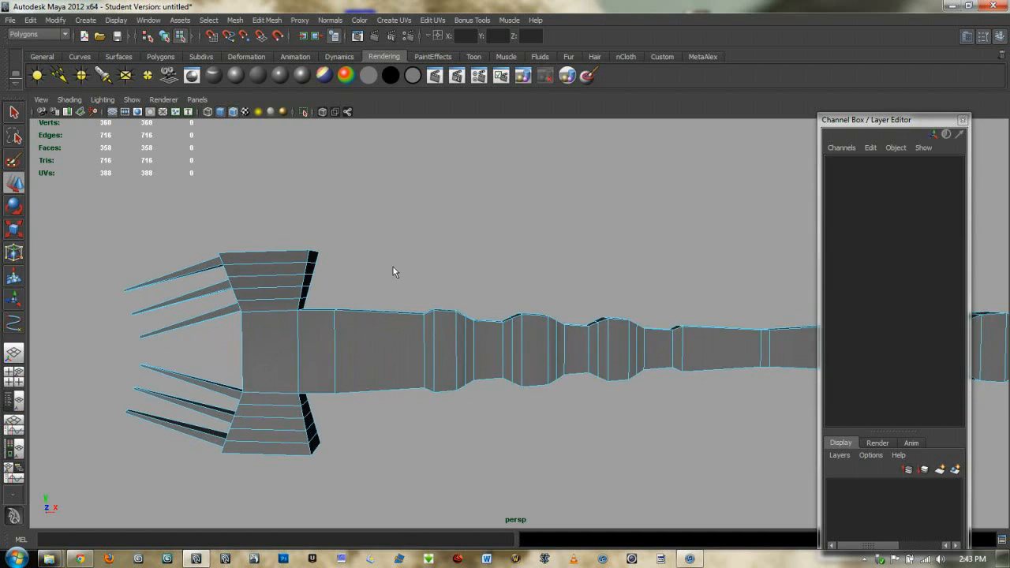
drag(325, 277, 448, 430)
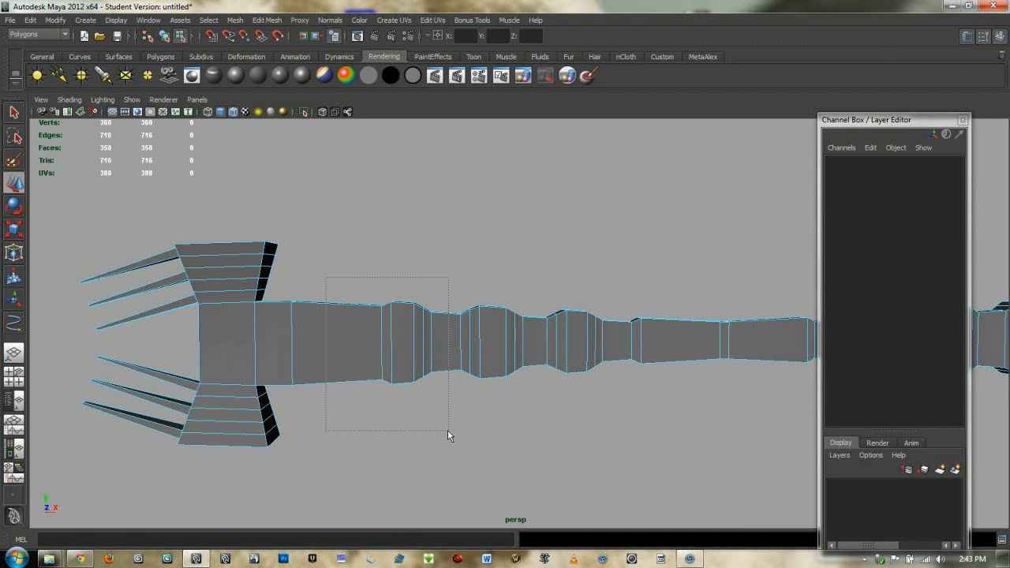
alt+drag(365, 276, 556, 276)
- Check the computer's CPU and memory performance in Windows Task Manager, and close it
right_click(771, 558)
click(801, 511)
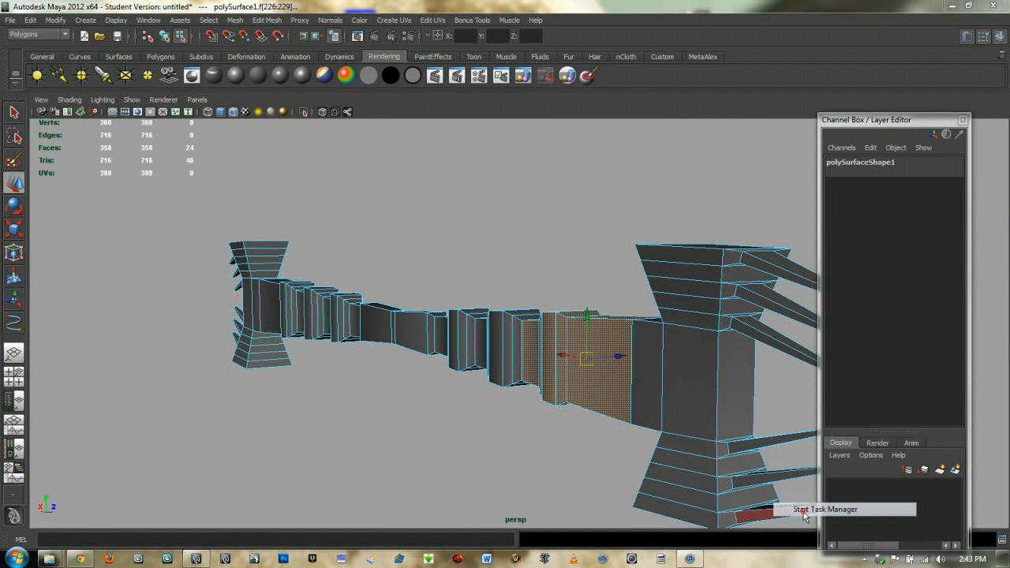
click(456, 147)
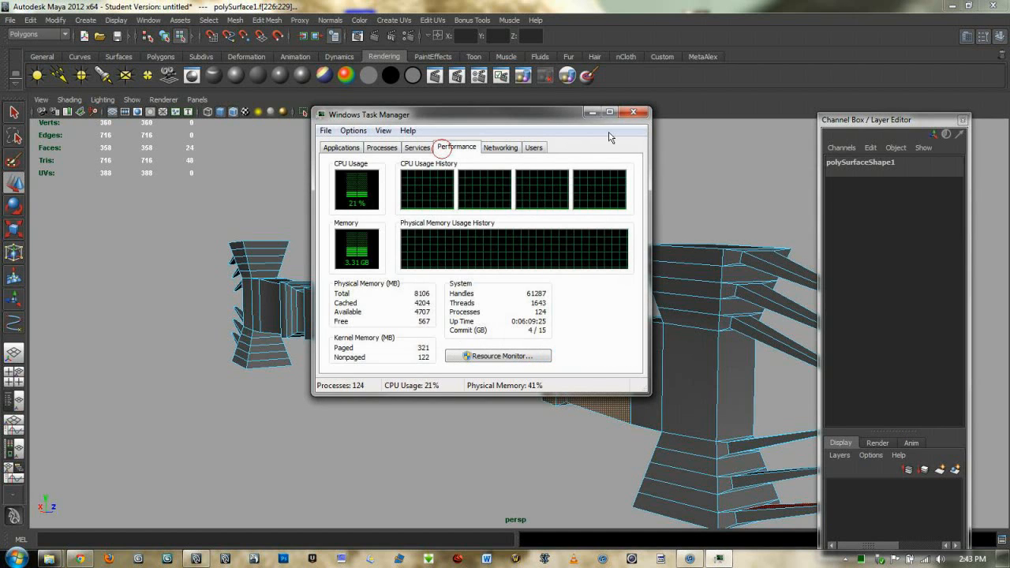
click(641, 115)
- Move the floating Channel Box / Layer Editor out of the viewport, keeping the selected shaft faces in view
alt+drag(584, 338, 401, 310)
alt+middle_drag(440, 307, 412, 286)
mouse_move(413, 290)
alt+mouse_down()
mouse_move(504, 299)
mouse_move(670, 266)
mouse_move(654, 198)
mouse_move(616, 310)
mouse_move(401, 310)
mouse_move(355, 259)
mouse_move(420, 306)
mouse_move(418, 294)
alt+mouse_up()
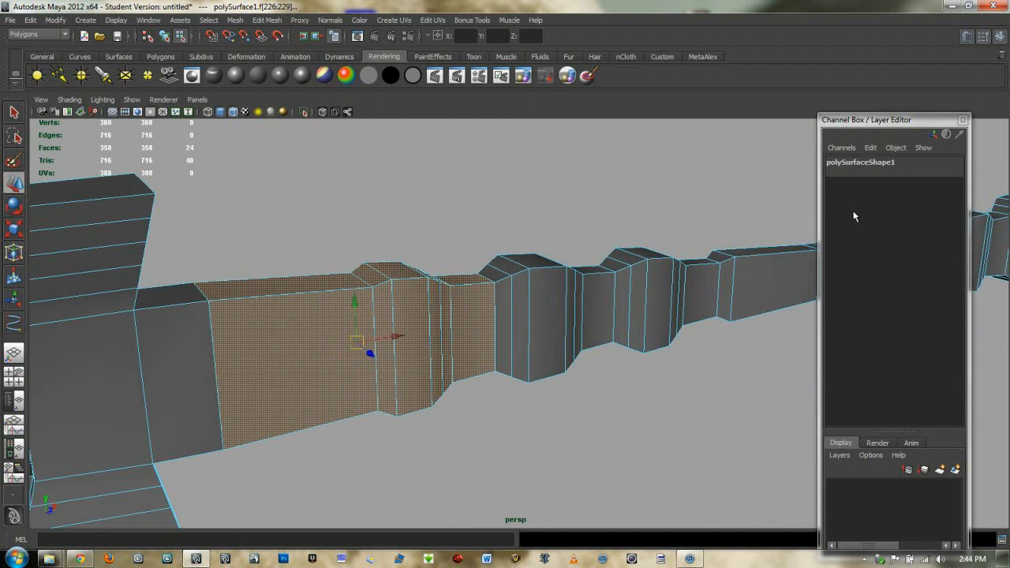
drag(876, 122, 1009, 122)
alt+drag(623, 287, 568, 276)
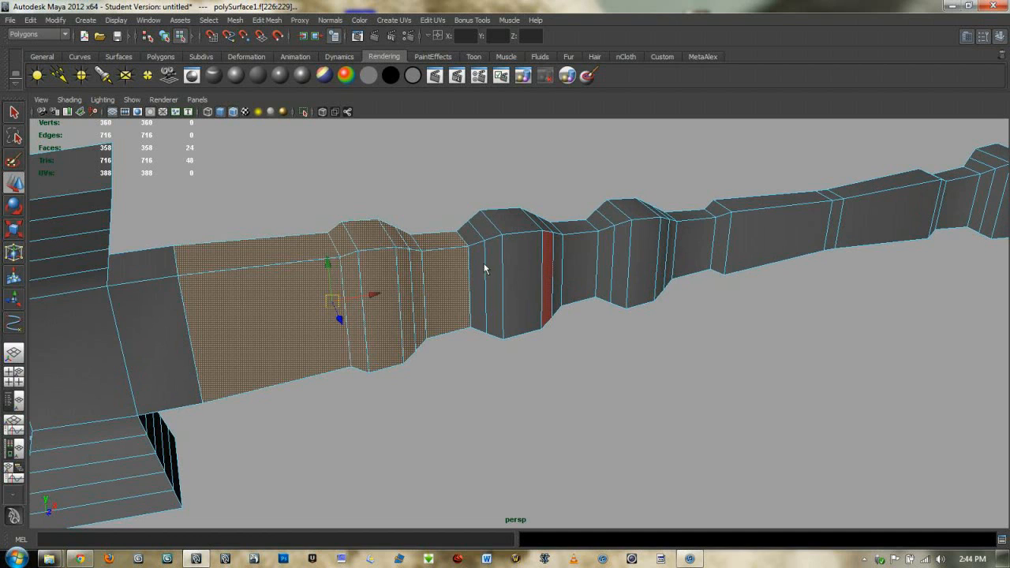
alt+drag(427, 250, 513, 256)
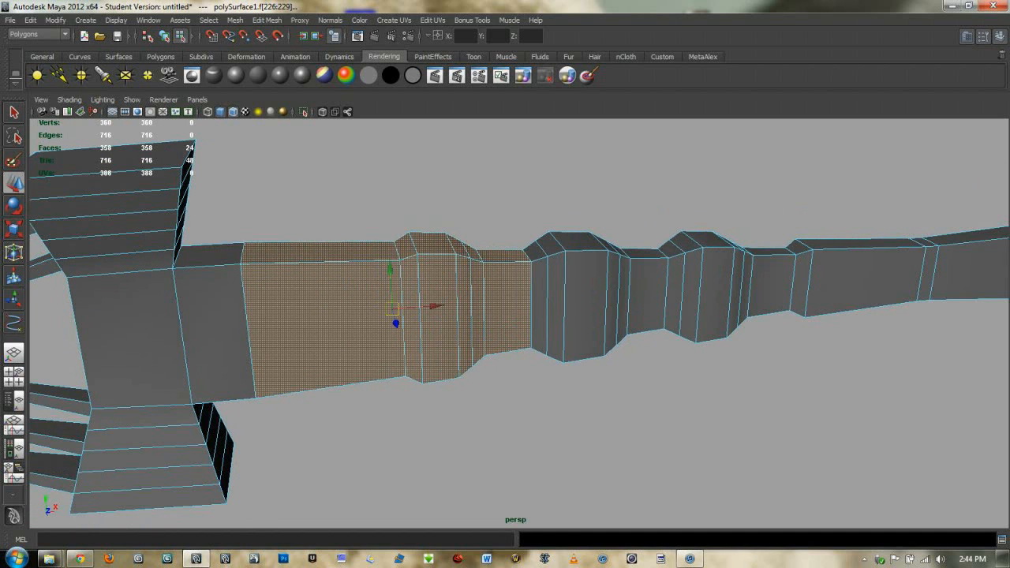
- Start the Cut Faces Tool on the selected shaft faces, try out a diagonal cut line, and dismiss the autosave prompts
click(258, 24)
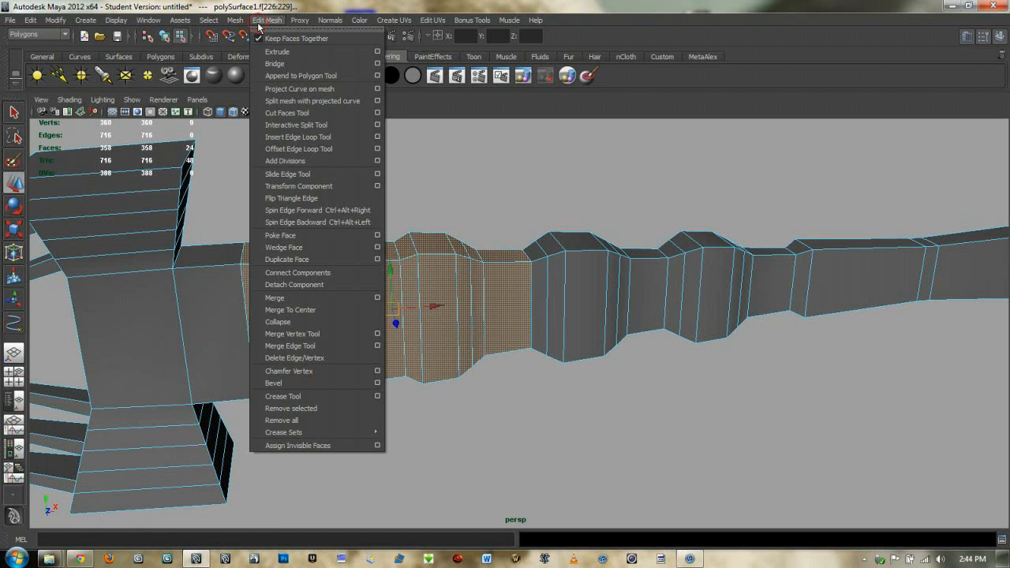
click(285, 114)
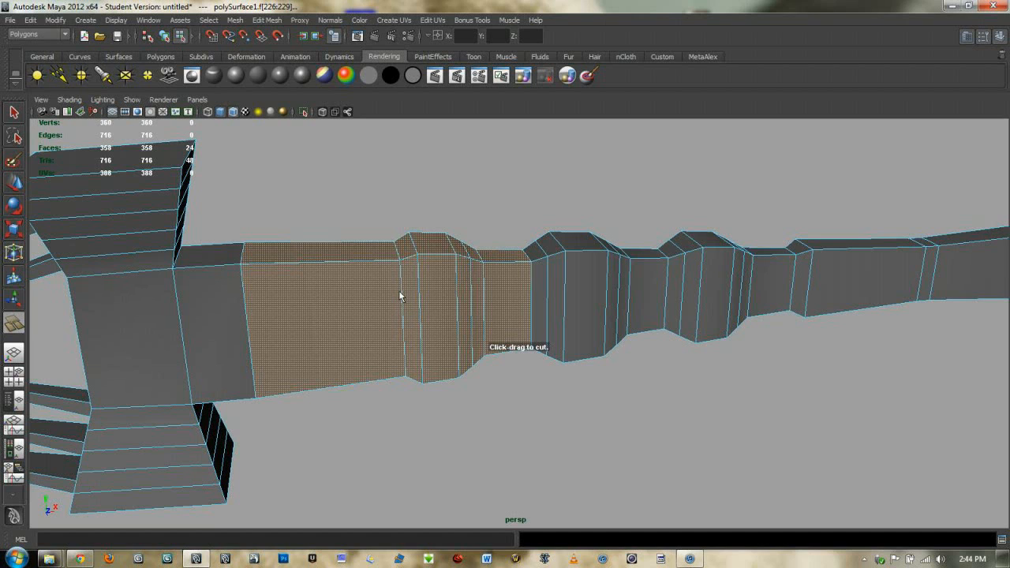
drag(398, 315, 448, 320)
drag(431, 423, 554, 227)
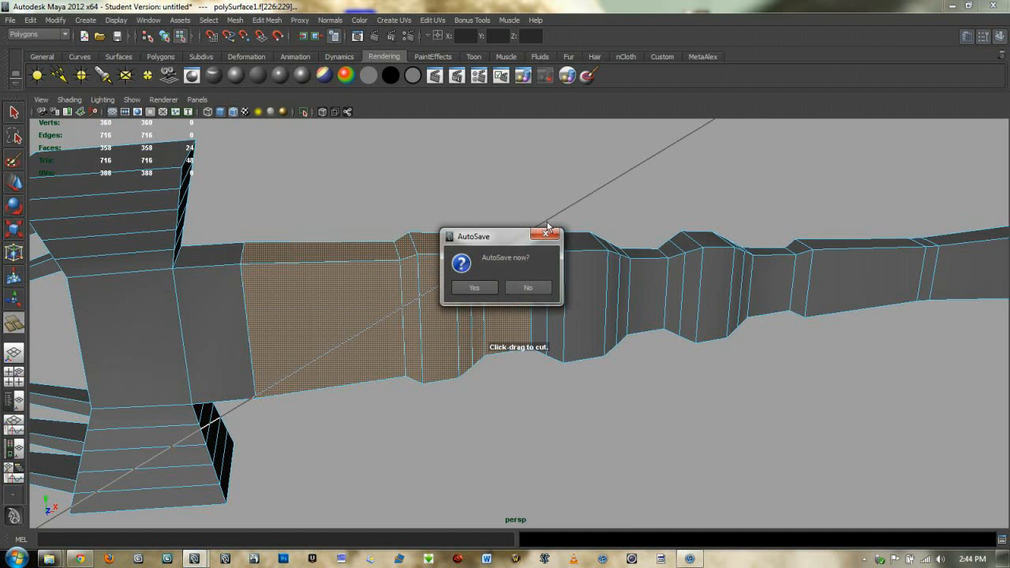
click(544, 237)
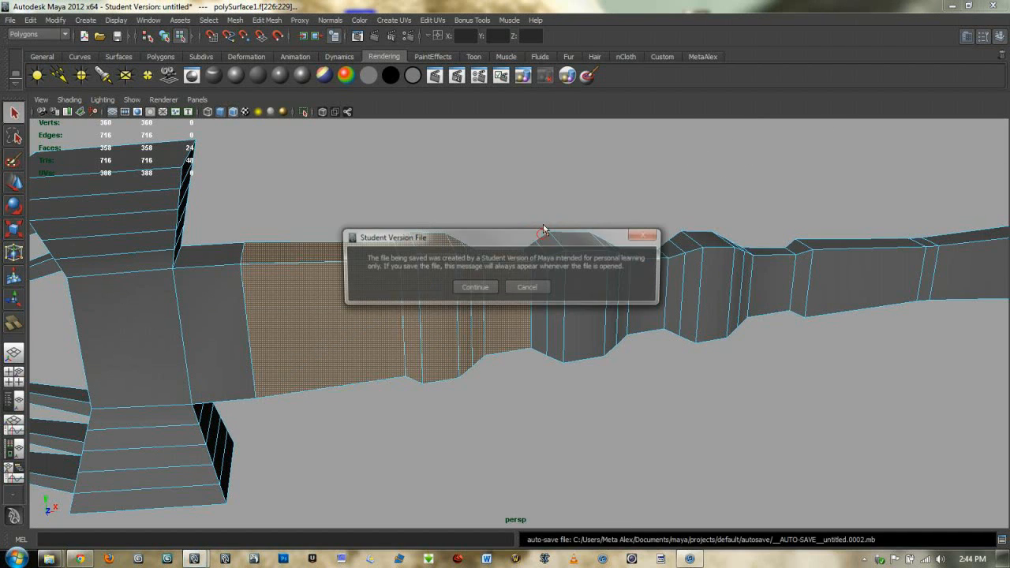
click(528, 286)
- Cut the selected shaft faces along a steep diagonal line and undo the cut
drag(423, 292, 581, 396)
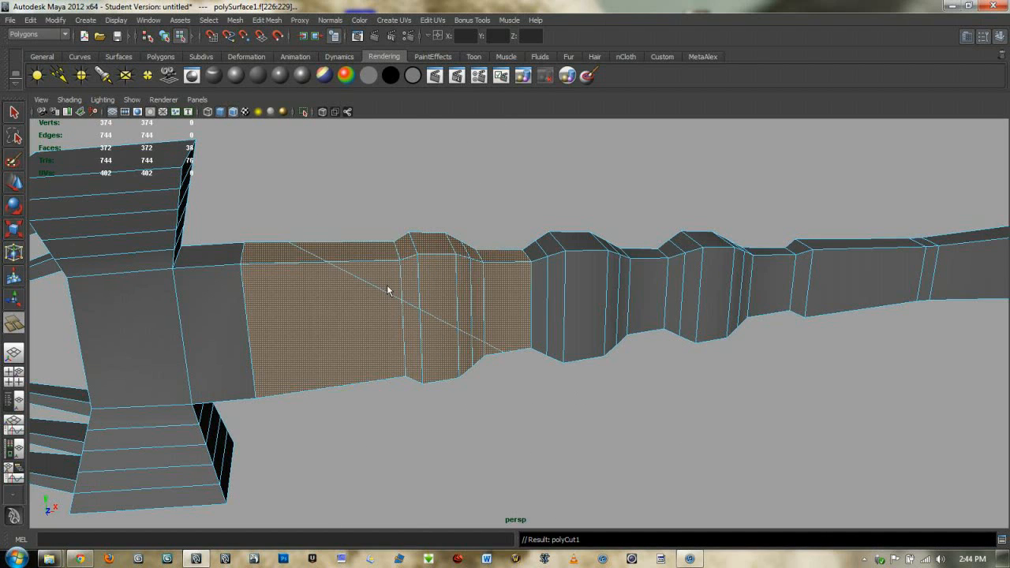
alt+drag(650, 415, 618, 336)
key(ctrl+z)
key(ctrl+z)
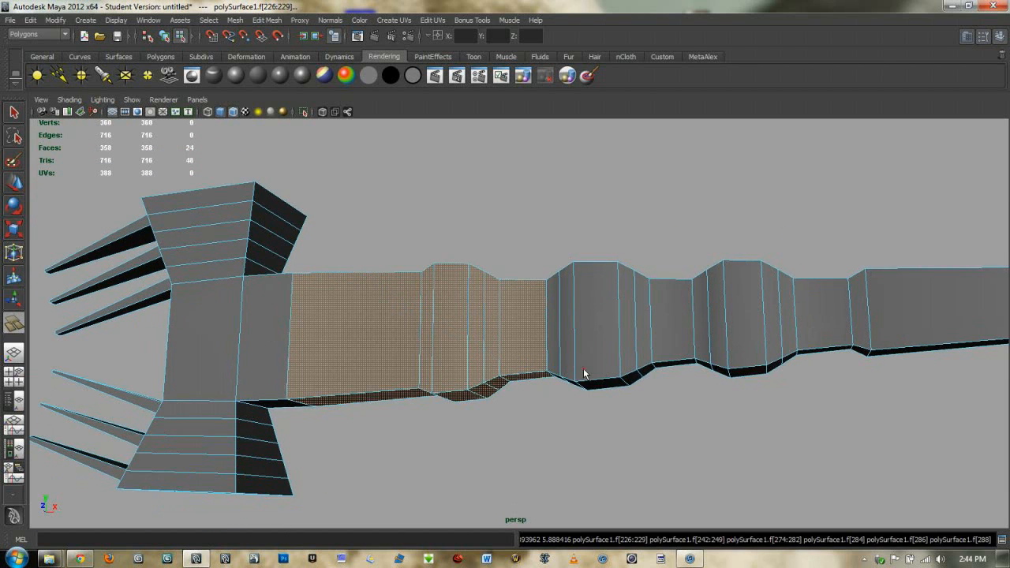
- Cut the selected faces along a shallow diagonal and again lengthwise along the shaft's upper side, and clear the selection with the Select Tool
alt+drag(583, 369, 594, 385)
drag(407, 272, 430, 275)
scroll(370, 282, up, 3)
alt+middle_drag(370, 282, 495, 330)
alt+drag(495, 330, 435, 287)
click(510, 223)
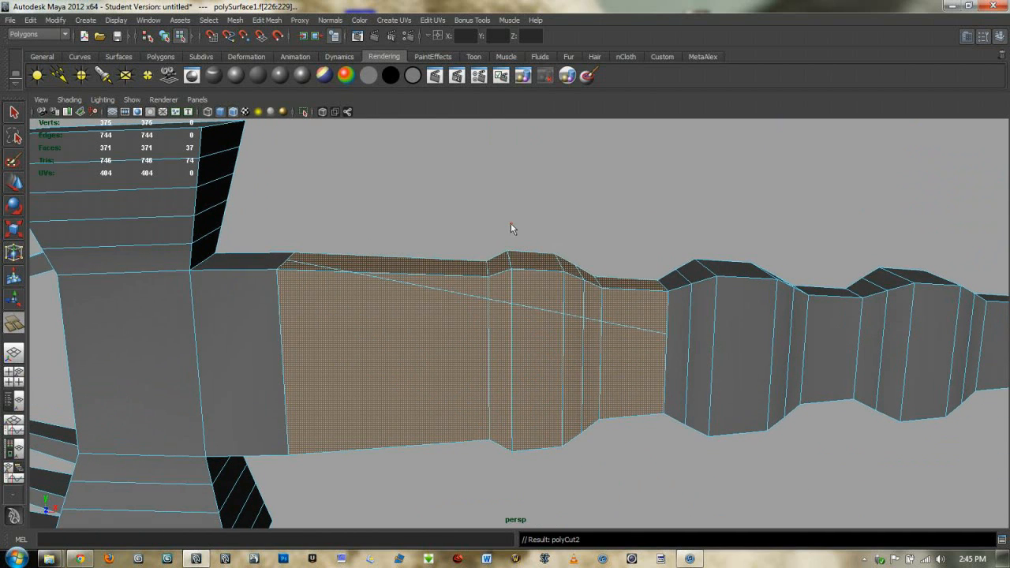
click(16, 115)
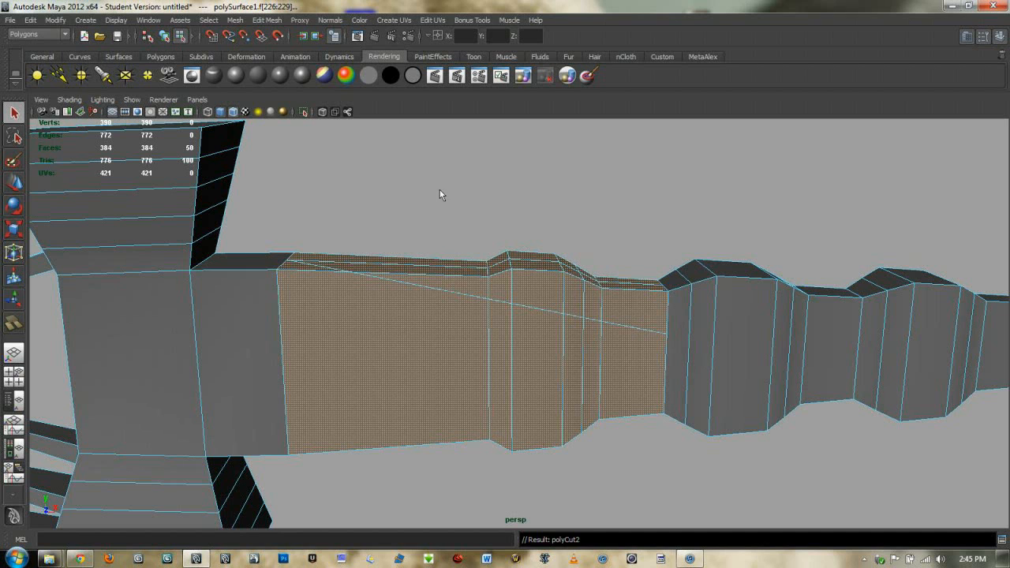
click(472, 209)
- Delete a single face above the diagonal cut on the shaft's first raised ring
alt+drag(473, 208, 541, 275)
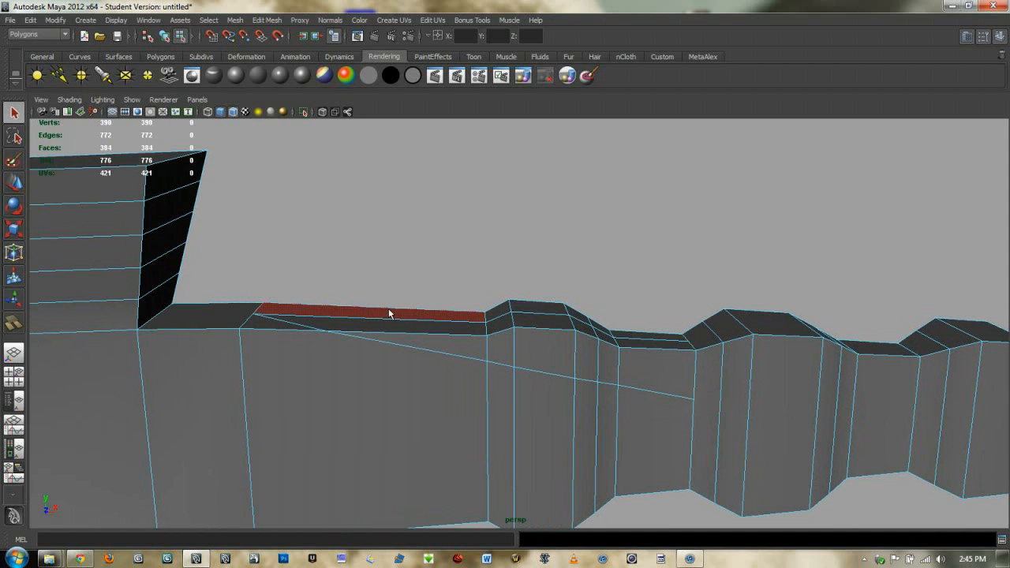
mouse_move(550, 347)
alt+mouse_down()
mouse_move(526, 373)
mouse_move(500, 350)
mouse_move(538, 342)
mouse_move(542, 329)
alt+mouse_up()
click(545, 332)
key(Delete)
- Delete the faces above the diagonal cut around the first ring and narrow neck, leaving the faces below the cut
alt+drag(547, 331, 613, 368)
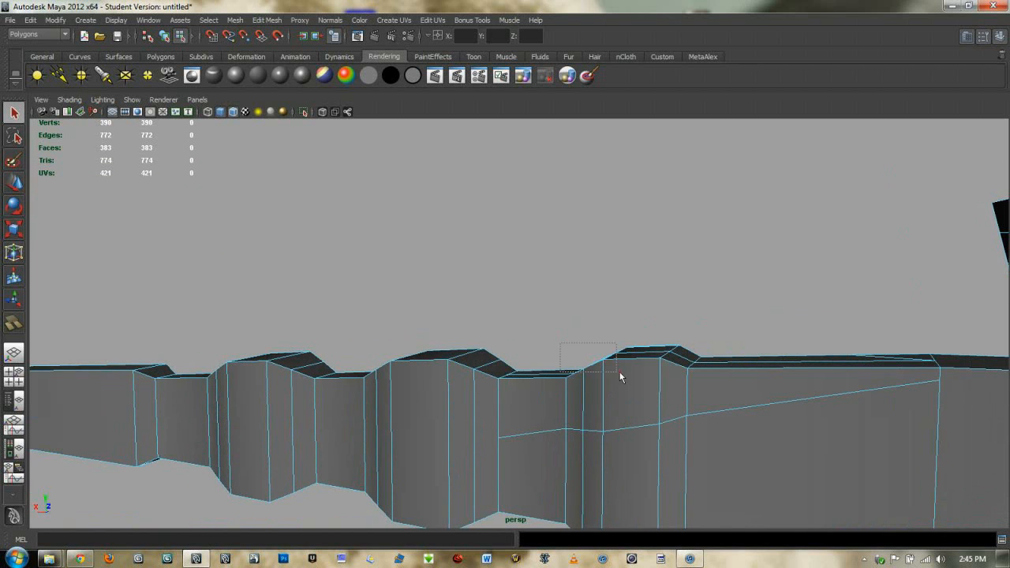
mouse_move(636, 401)
alt+mouse_down()
mouse_move(762, 397)
mouse_move(460, 407)
mouse_move(630, 400)
alt+mouse_up()
key(ctrl+z)
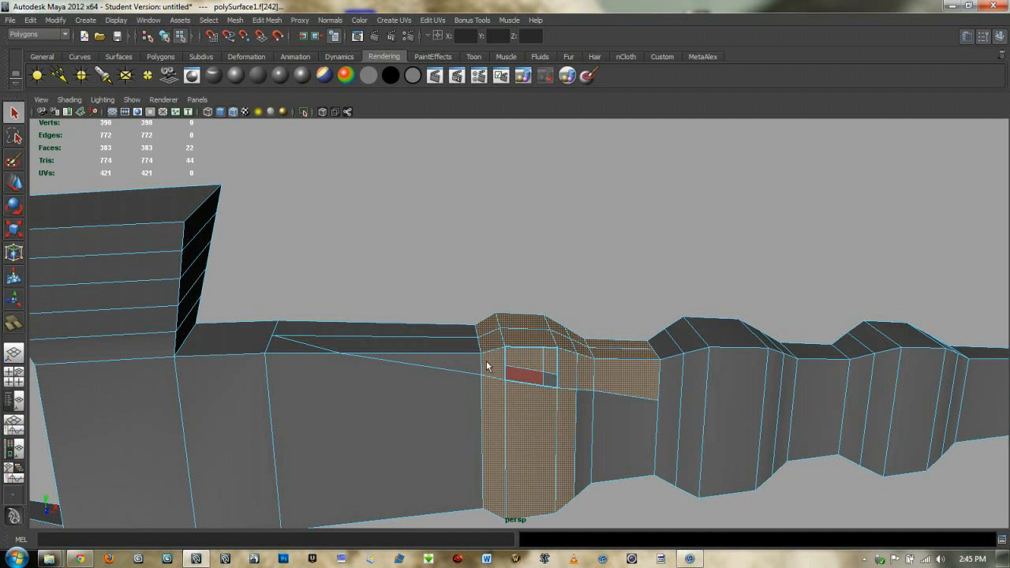
ctrl+click(493, 412)
ctrl+click(520, 425)
ctrl+click(566, 422)
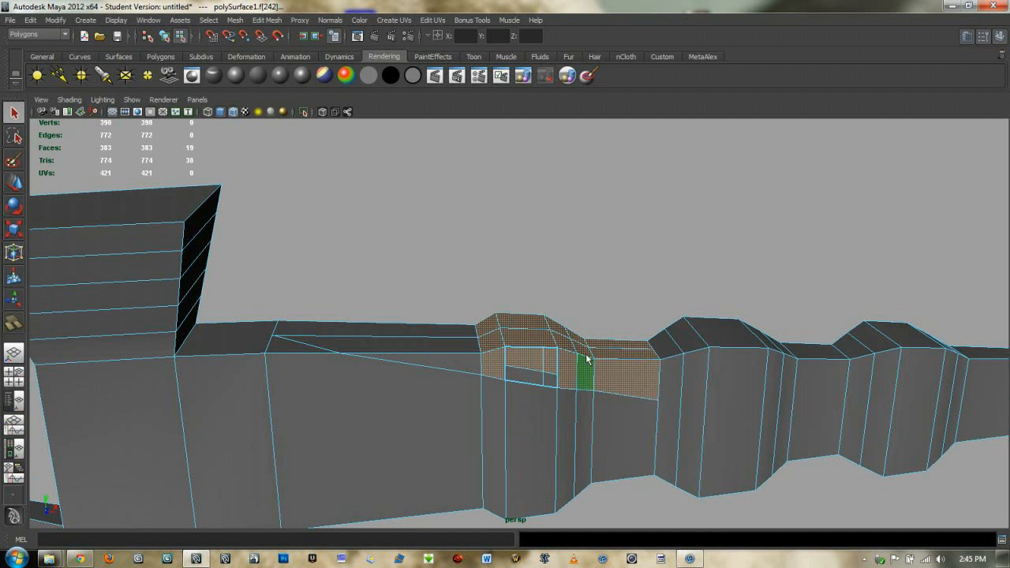
key(Delete)
- Delete further faces on the shaft section between the new opening and the blade head
alt+drag(598, 363, 519, 429)
scroll(565, 368, up, 5)
mouse_move(566, 367)
alt+mouse_down()
mouse_move(595, 324)
mouse_move(598, 428)
mouse_move(566, 286)
mouse_move(535, 295)
mouse_move(484, 277)
mouse_move(482, 247)
mouse_move(405, 280)
alt+mouse_up()
scroll(572, 312, down, 5)
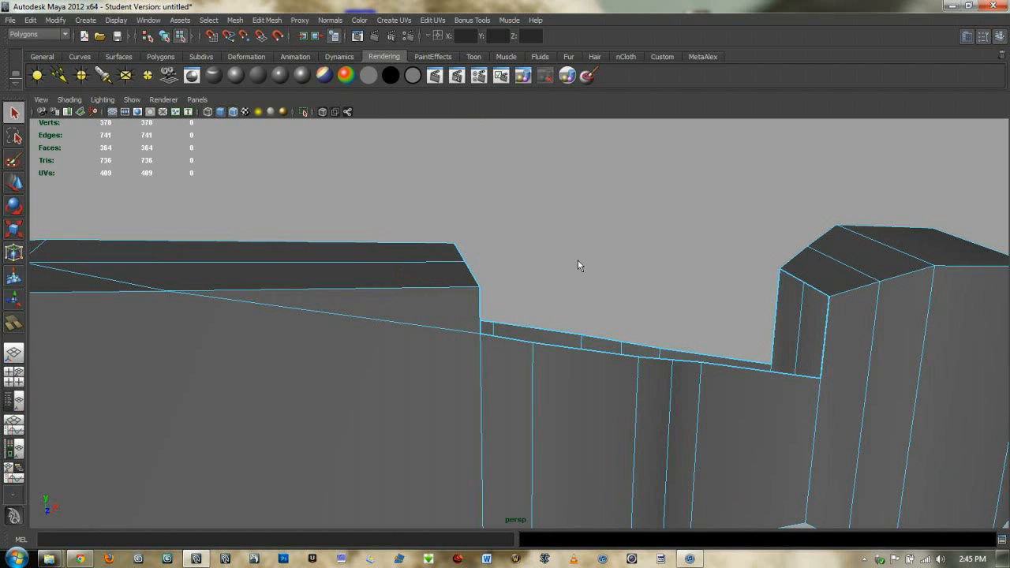
key(Delete)
click(467, 320)
key(Delete)
alt+drag(525, 295, 389, 315)
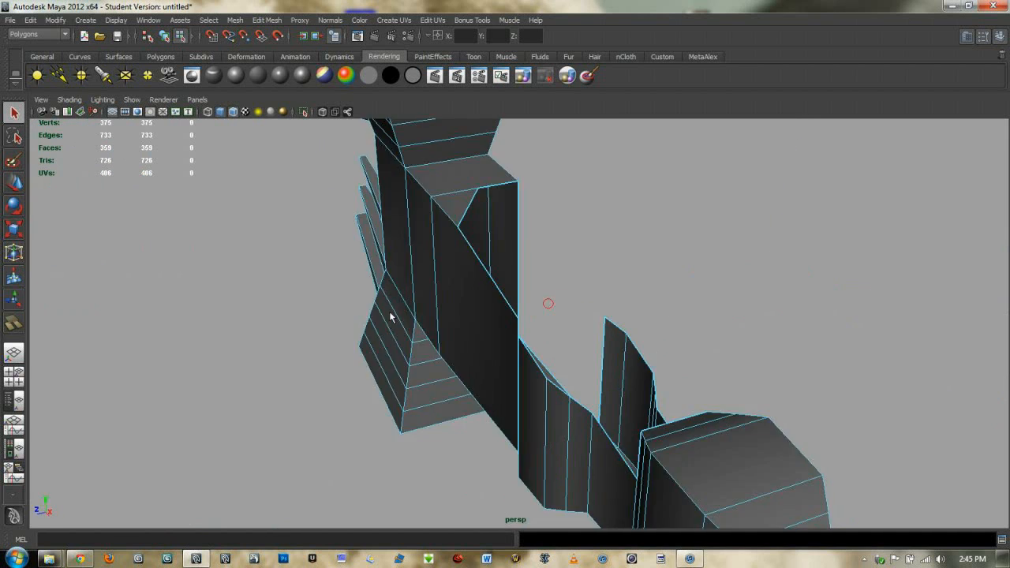
- Undo the latest face deletions between the opening and the blade head
key(ctrl+z)
key(ctrl+z)
key(ctrl+z)
key(ctrl+z)
key(ctrl+z)
key(ctrl+z)
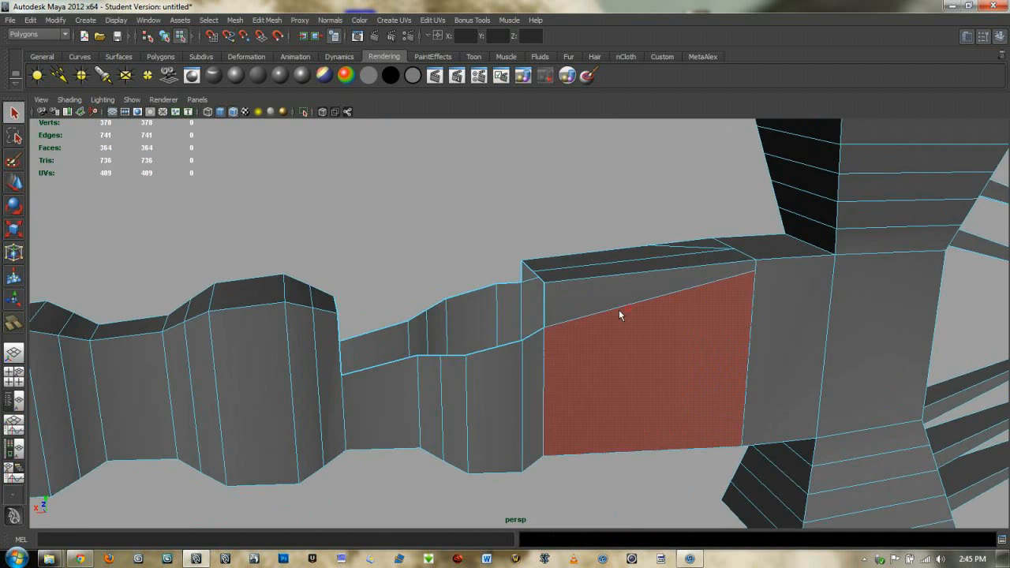
key(ctrl+z)
key(ctrl+z)
key(ctrl+z)
key(ctrl+z)
key(ctrl+z)
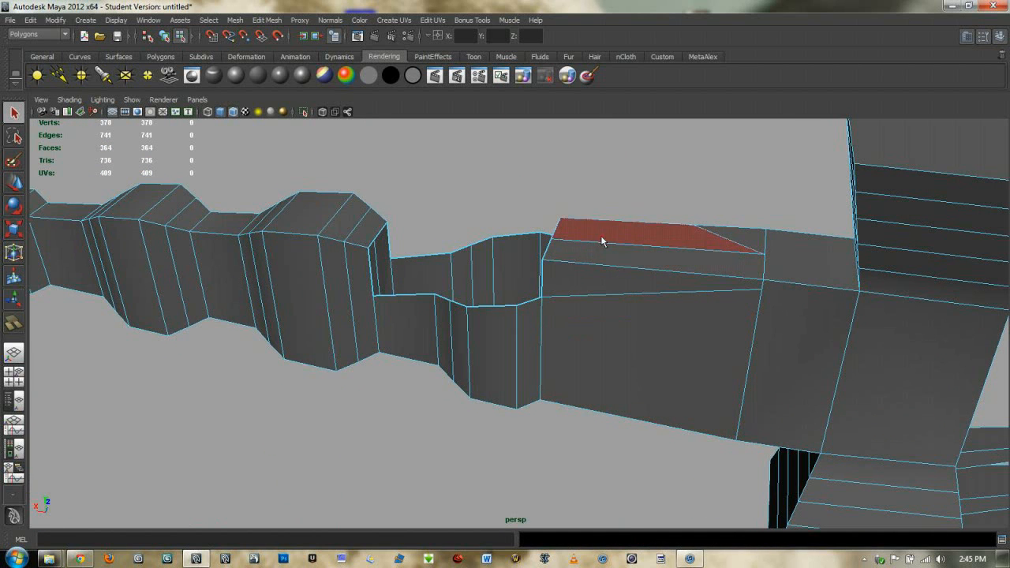
key(ctrl+z)
key(ctrl+z)
key(ctrl+z)
key(ctrl+z)
key(ctrl+z)
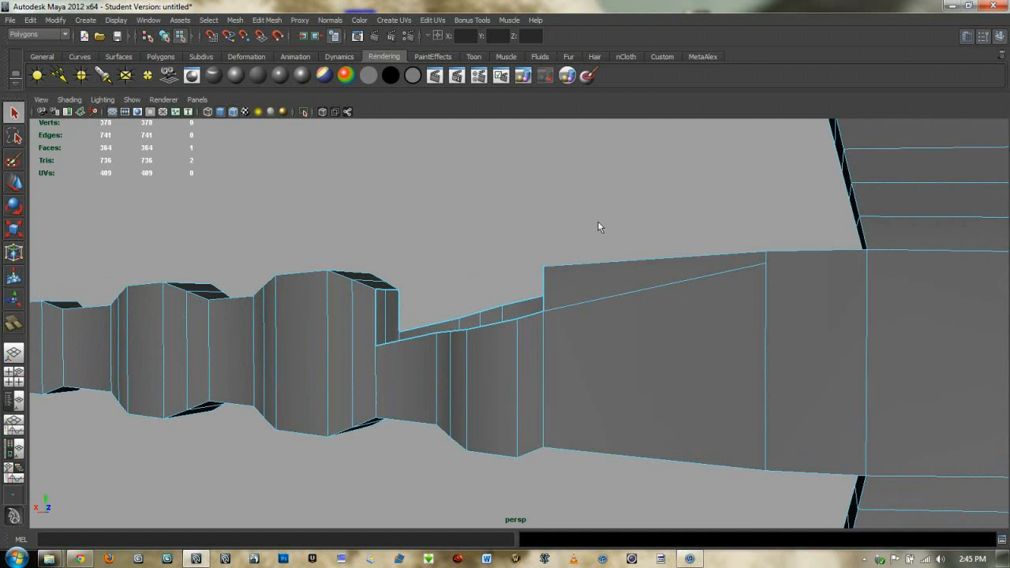
- Delete three leftover faces above the cut on the long shaft section beside the blade head, one at a time
alt+drag(629, 271, 824, 246)
key(Delete)
click(466, 288)
key(Delete)
click(489, 264)
key(Delete)
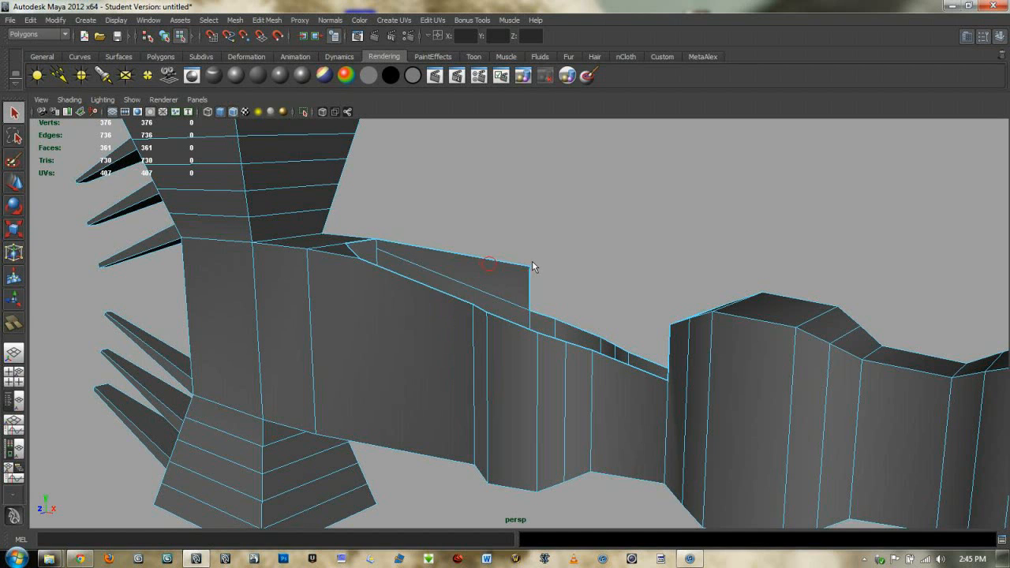
- Delete the remaining side face above the cut on the long shaft section, undoing a mistaken deletion along the way
click(510, 270)
key(Delete)
alt+drag(568, 273, 452, 285)
key(ctrl+z)
alt+drag(355, 281, 542, 263)
click(537, 276)
key(Delete)
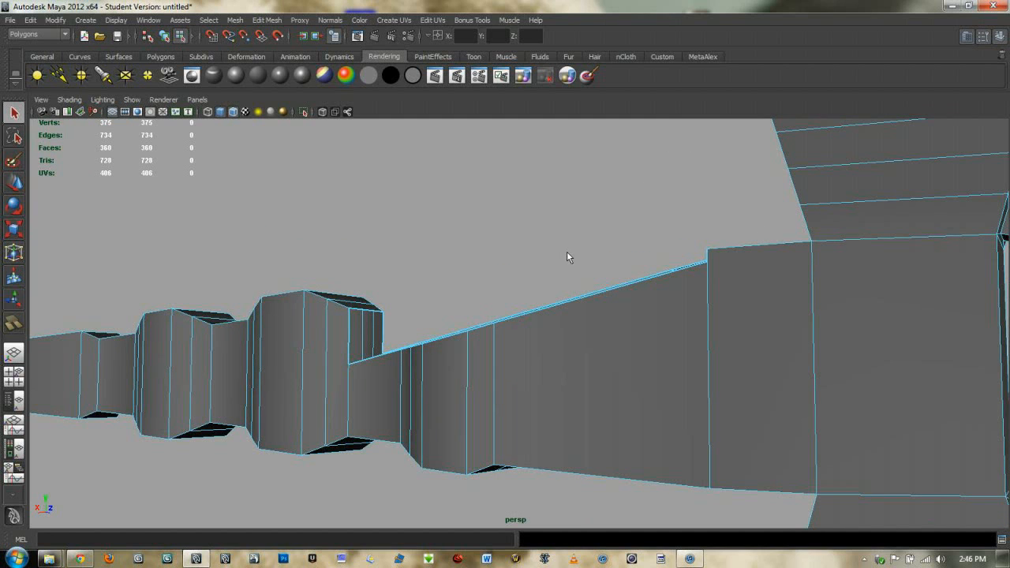
- Inspect the blade-head end of the cut opening and undo the latest face deletion there
alt+drag(545, 261, 750, 283)
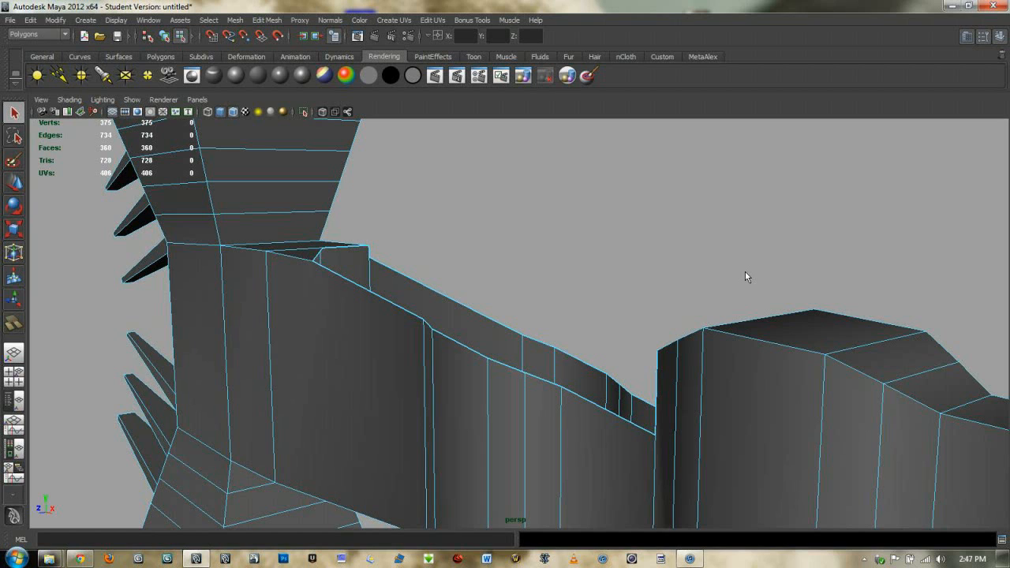
alt+drag(513, 298, 511, 396)
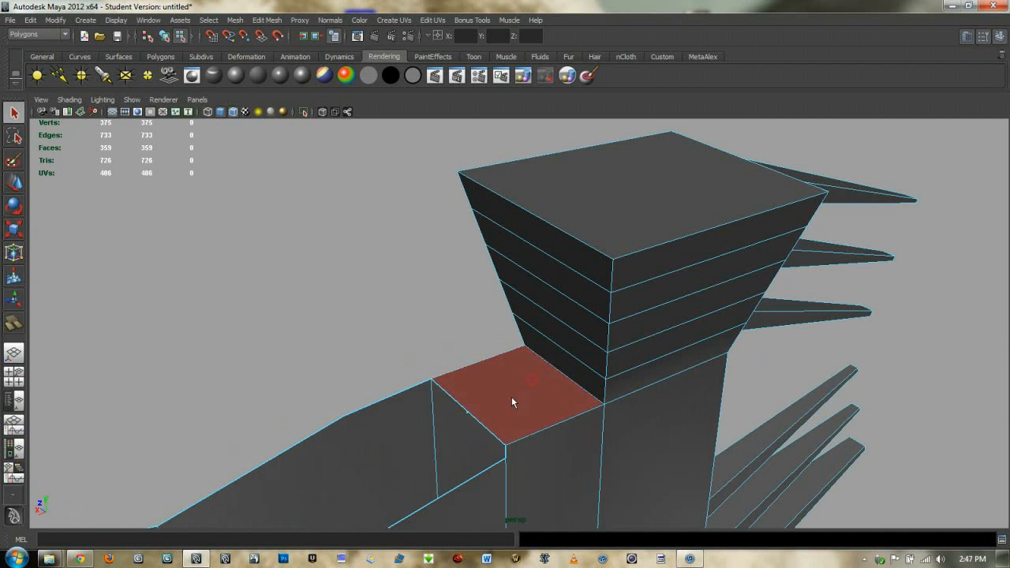
key(ctrl+z)
- Return the shaft mesh to object mode and switch it to vertex selection along the cut opening
alt+drag(477, 347, 403, 308)
key(F8)
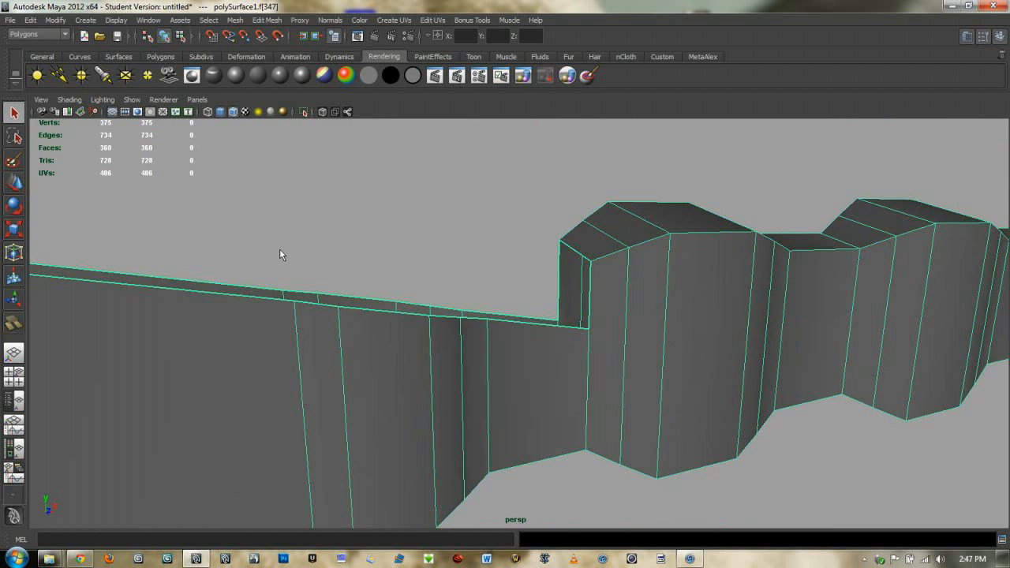
alt+drag(342, 291, 405, 297)
key(F9)
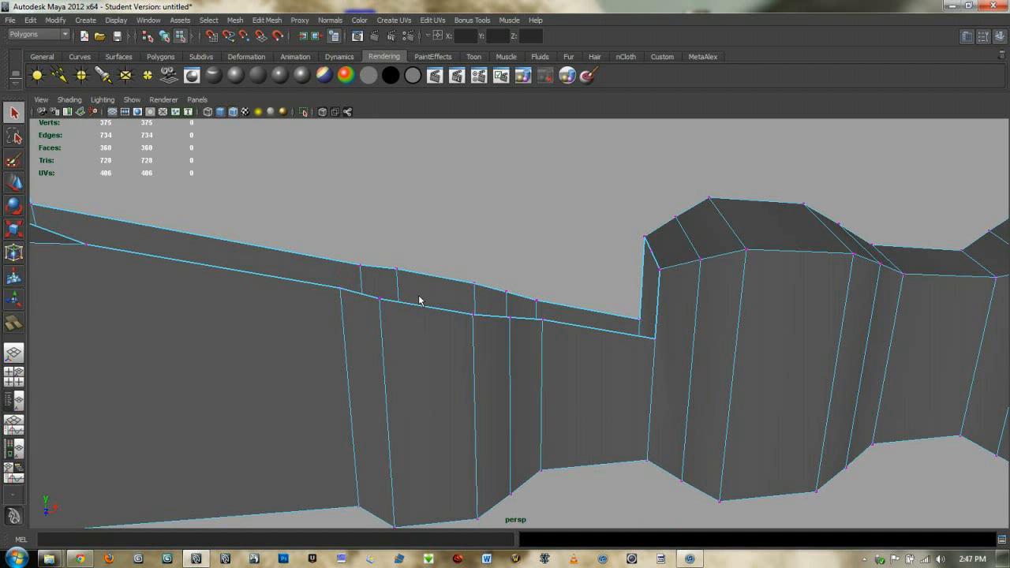
- Select the four rim vertices where the long shaft section meets the bump and activate the Move tool on them
scroll(419, 298, down, 3)
drag(374, 267, 444, 310)
key(w)
drag(411, 255, 466, 253)
alt+drag(529, 319, 398, 355)
alt+middle_drag(521, 248, 552, 464)
alt+drag(479, 424, 395, 334)
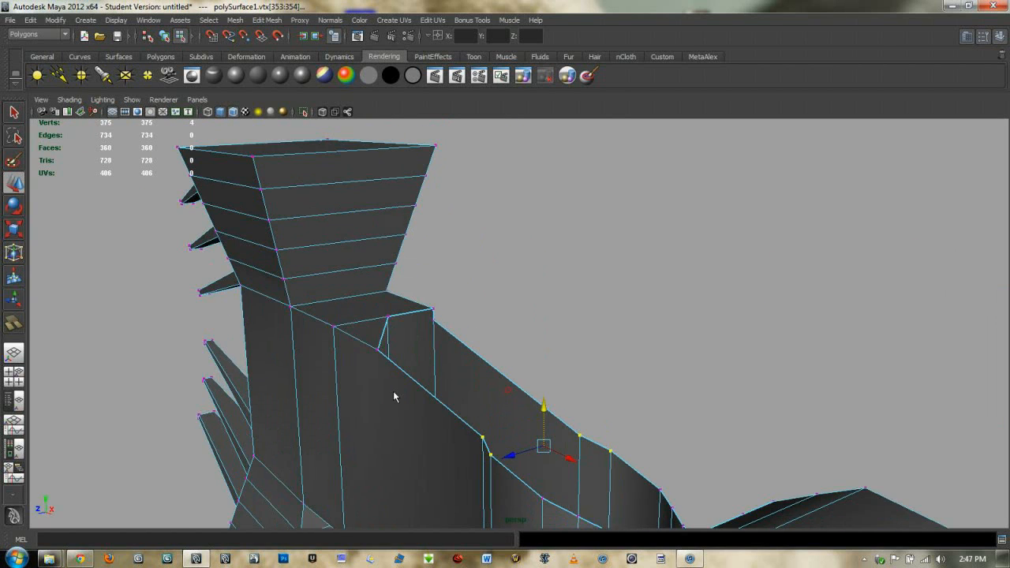
alt+drag(631, 351, 661, 334)
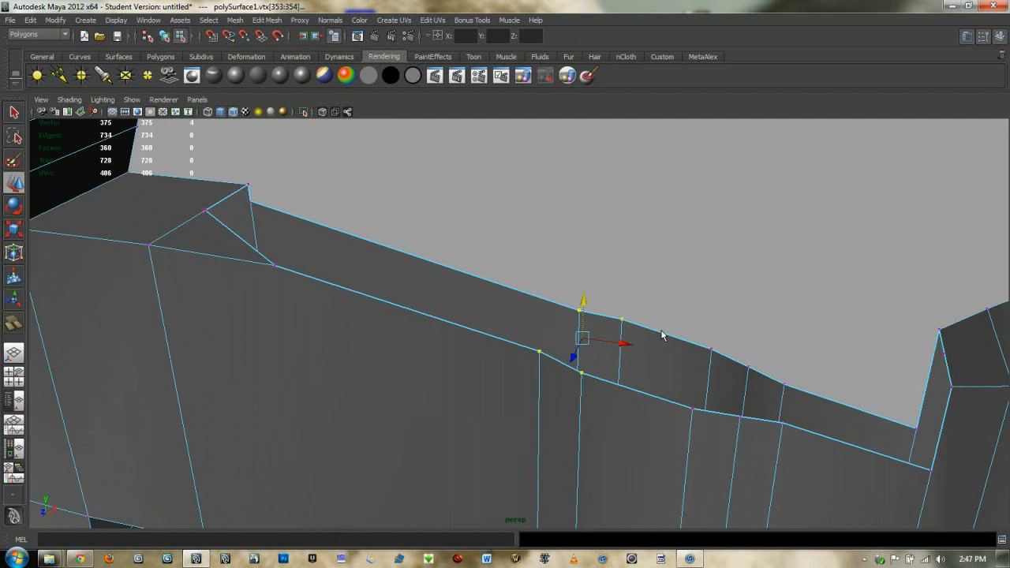
- Append two polygons across the cut opening, bridging opposite rim edges from the end of the long section toward the notch
key(g)
click(796, 227)
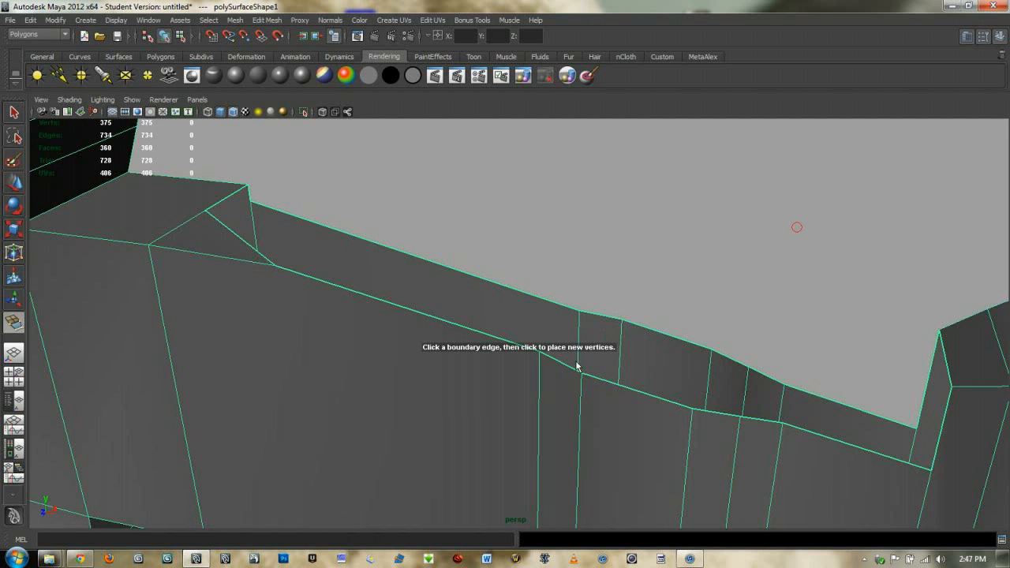
click(569, 363)
click(599, 310)
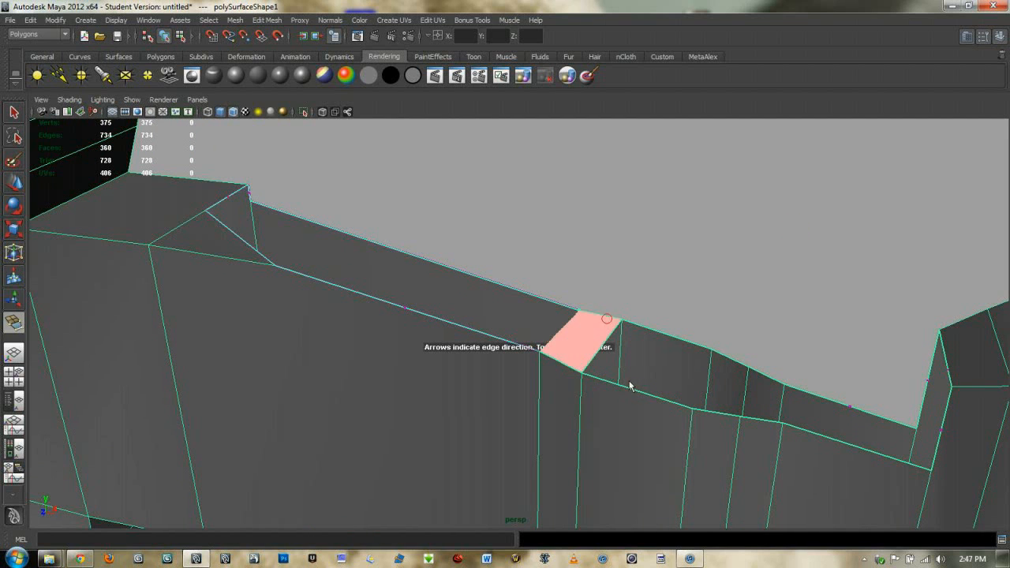
key(Return)
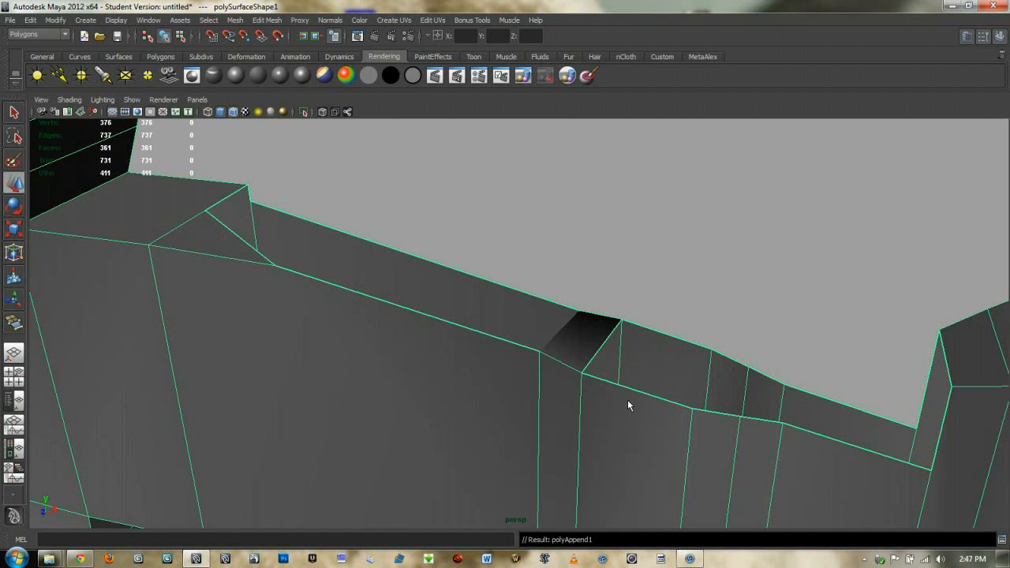
click(629, 389)
click(655, 333)
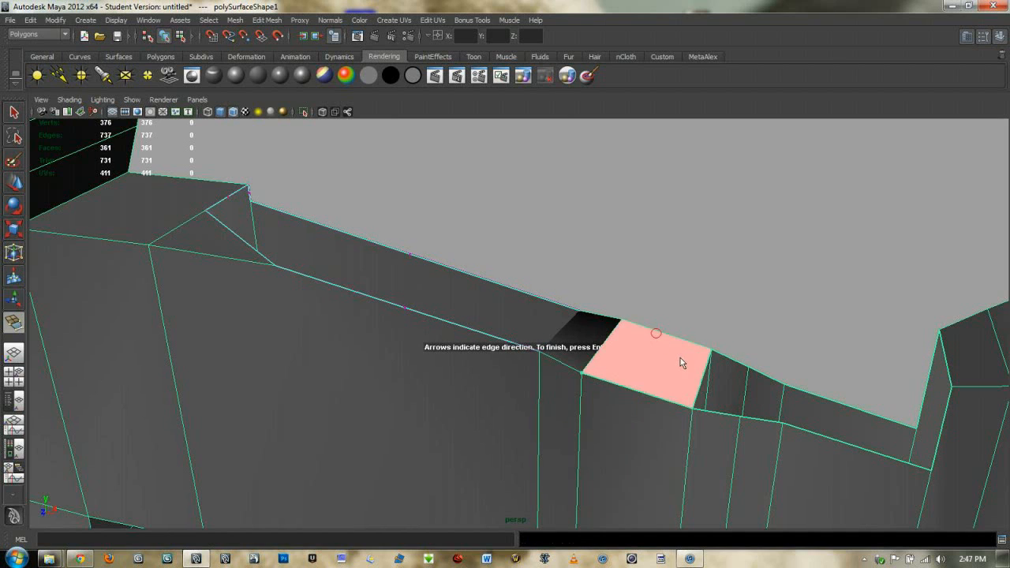
key(Return)
- Append polygons across the next two gaps of the opening, undoing and redoing the one attached between mismatched rim edges
click(723, 416)
click(738, 368)
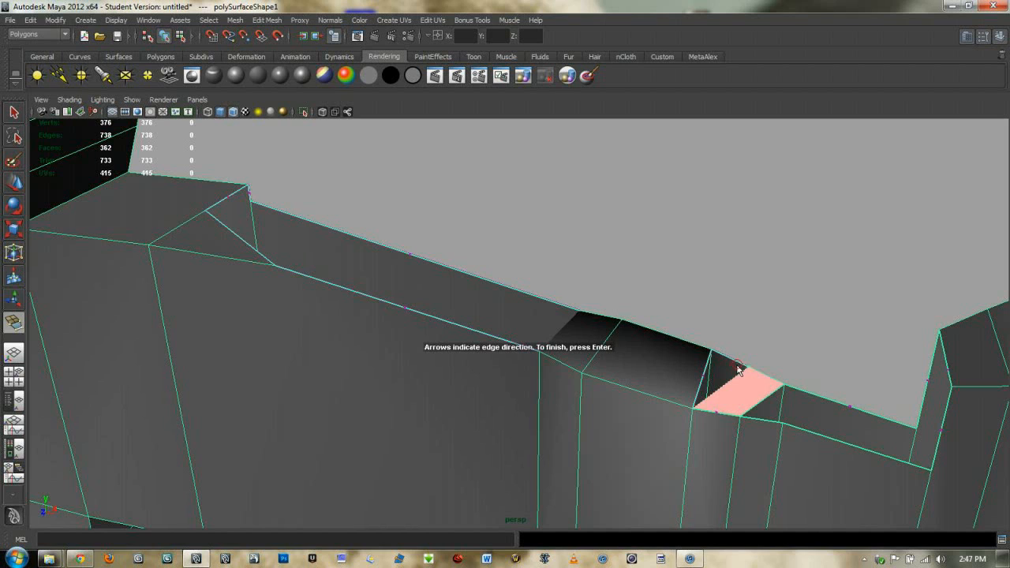
key(Return)
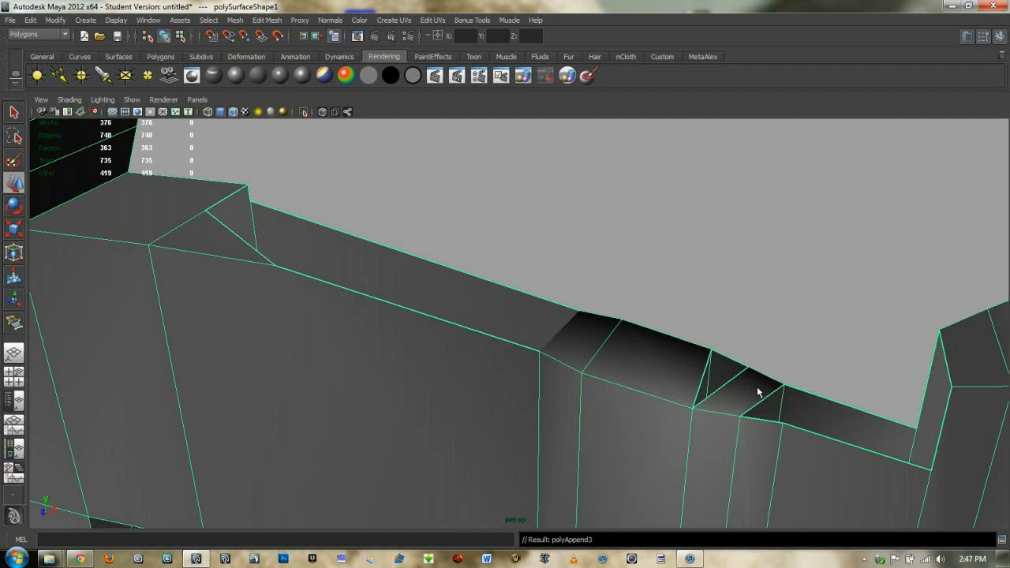
key(ctrl+z)
key(g)
click(718, 412)
click(732, 361)
key(Return)
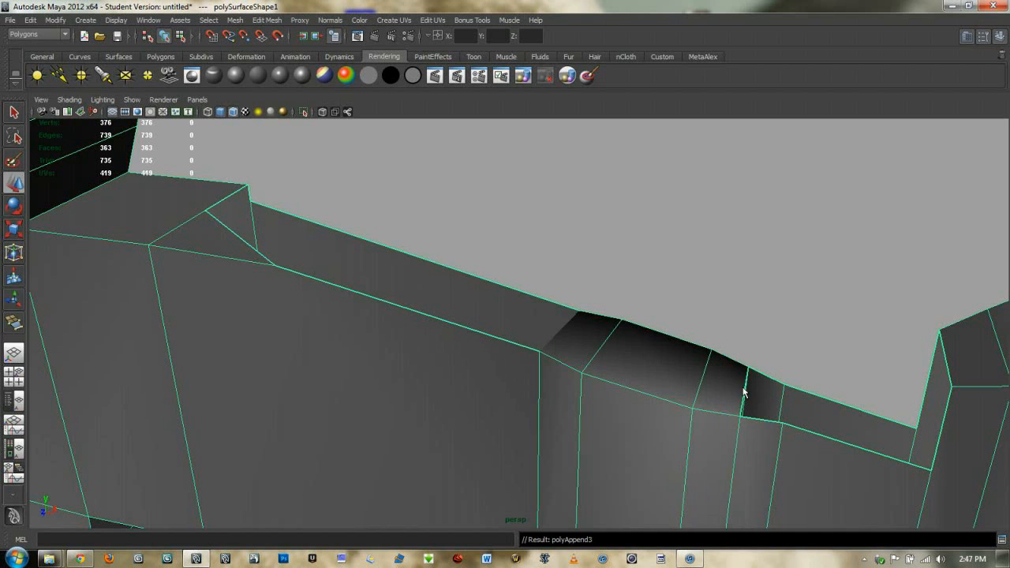
click(757, 418)
click(763, 375)
key(Return)
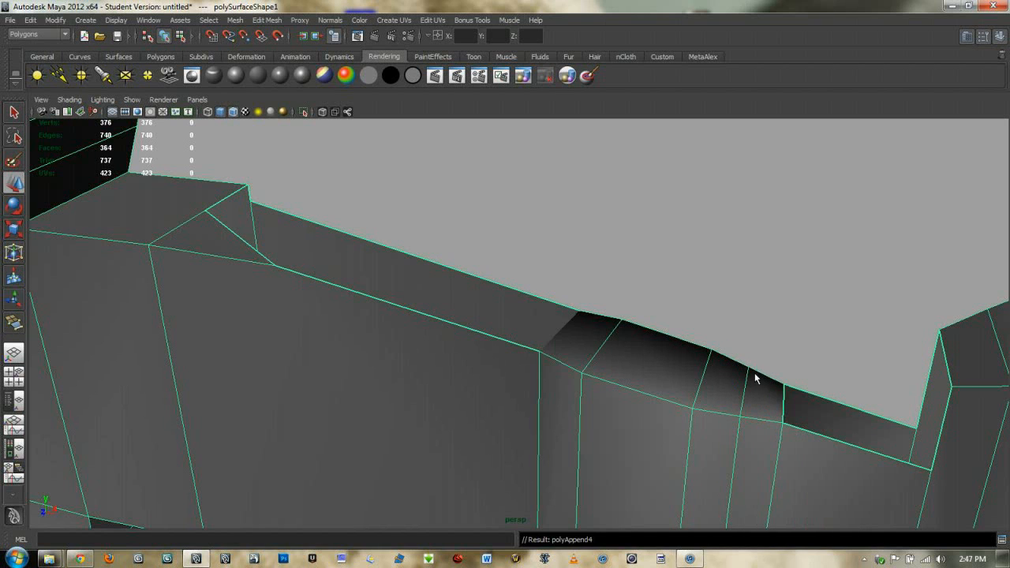
- Undo all polygons appended across the cut opening and the earlier vertex selection
alt+drag(753, 353, 670, 316)
key(ctrl+z)
key(ctrl+z)
key(ctrl+z)
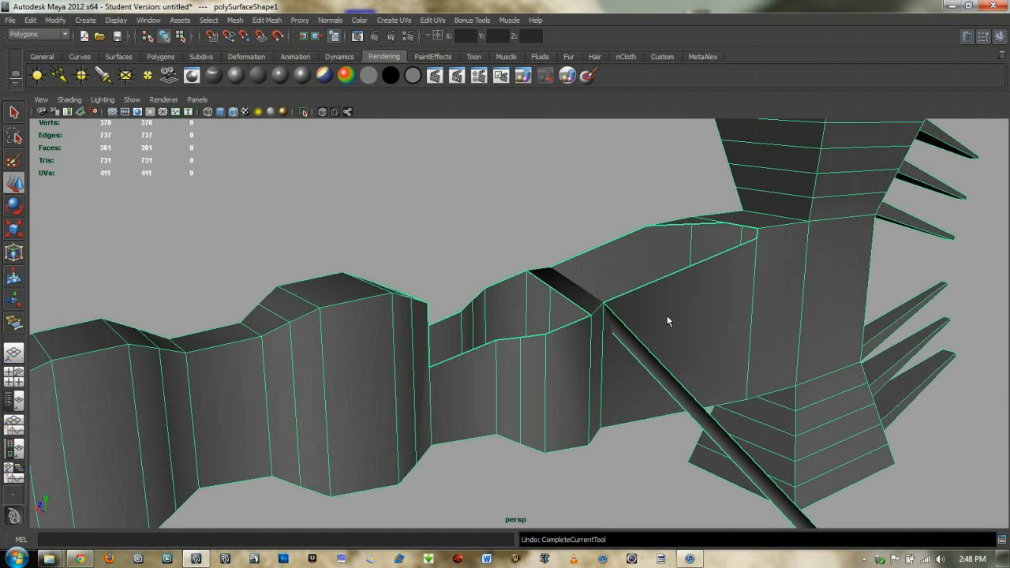
key(ctrl+z)
key(ctrl+z)
key(ctrl+z)
alt+drag(607, 327, 627, 297)
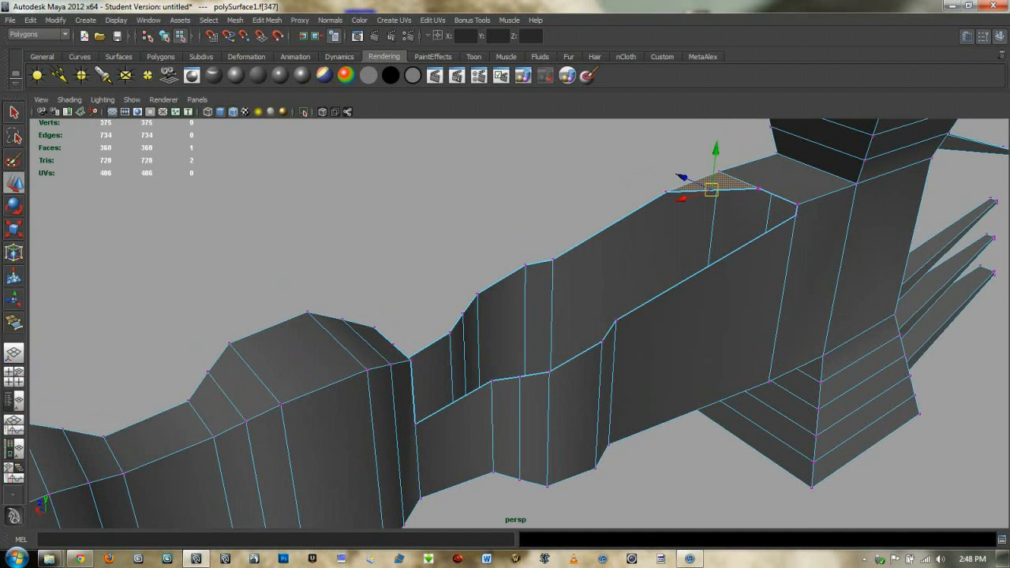
- Append a polygon between the two short opposite rim edges next to the long shaft section, undoing a first attempt
key(g)
click(540, 263)
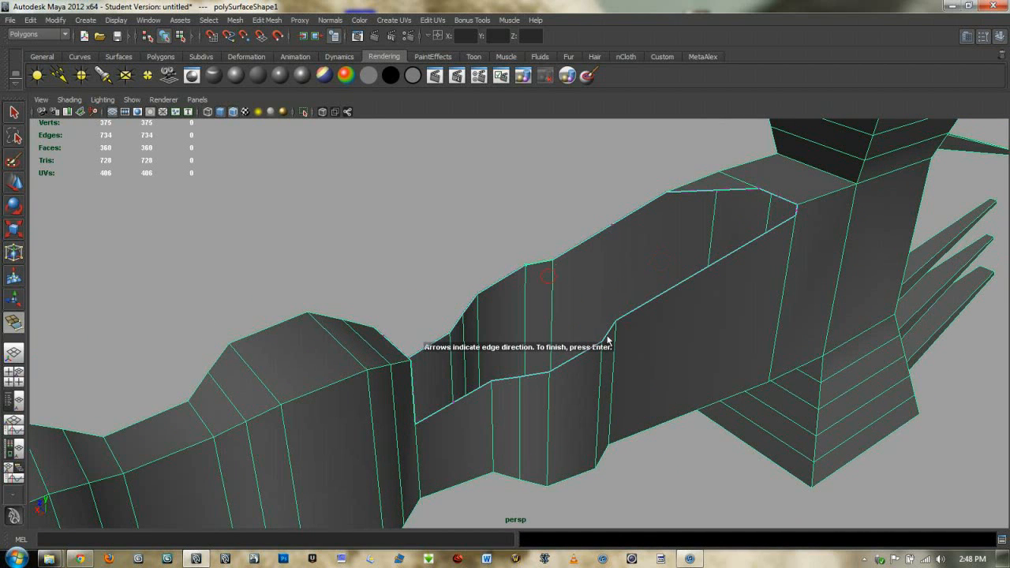
click(609, 337)
scroll(590, 299, up, 2)
key(Return)
key(ctrl+z)
key(g)
click(557, 231)
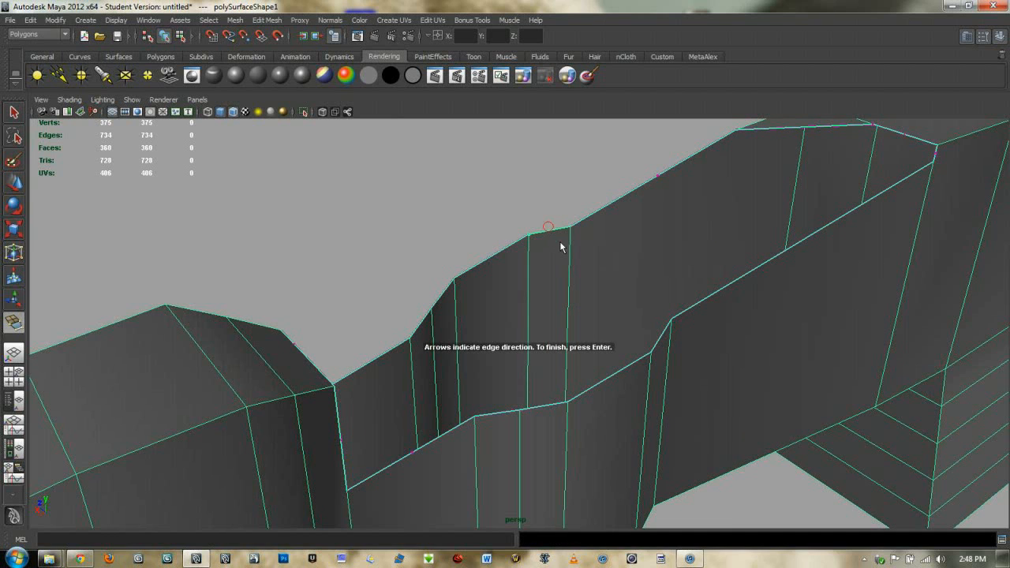
click(665, 341)
key(Return)
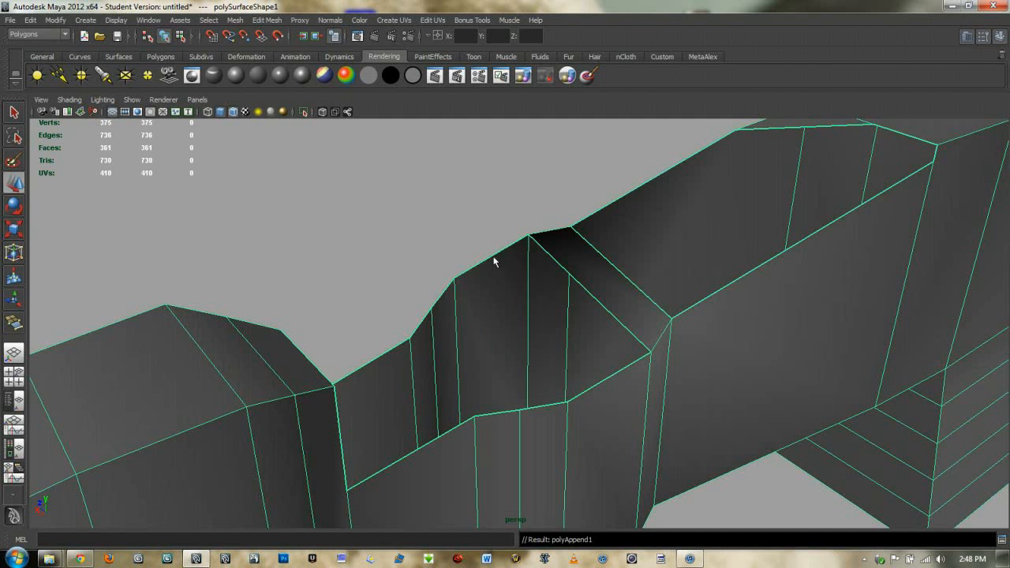
- Append three more polygons across the bump's opening, bridging each pair of opposite rim edges toward the notch
click(608, 380)
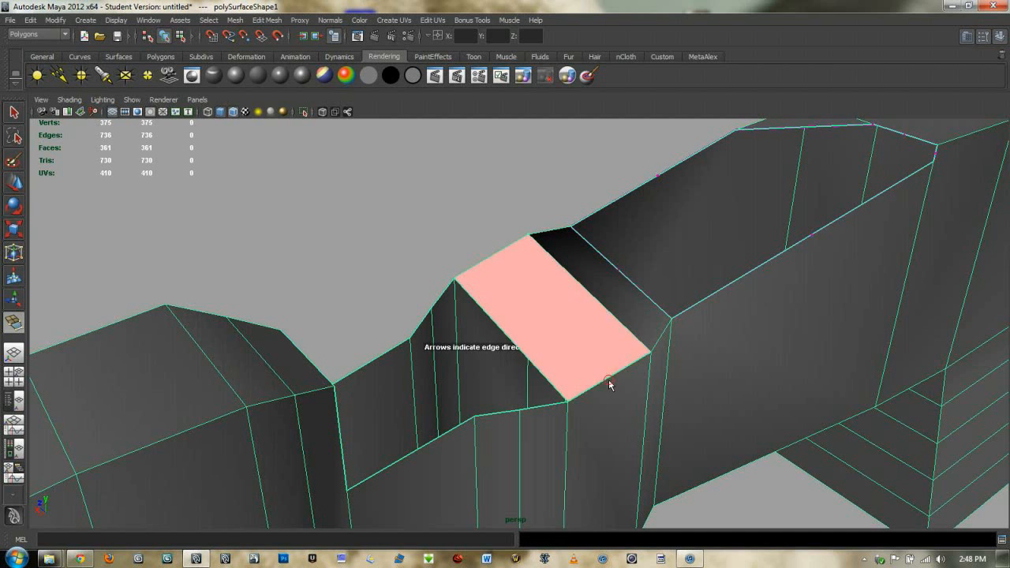
key(Return)
click(448, 293)
click(532, 415)
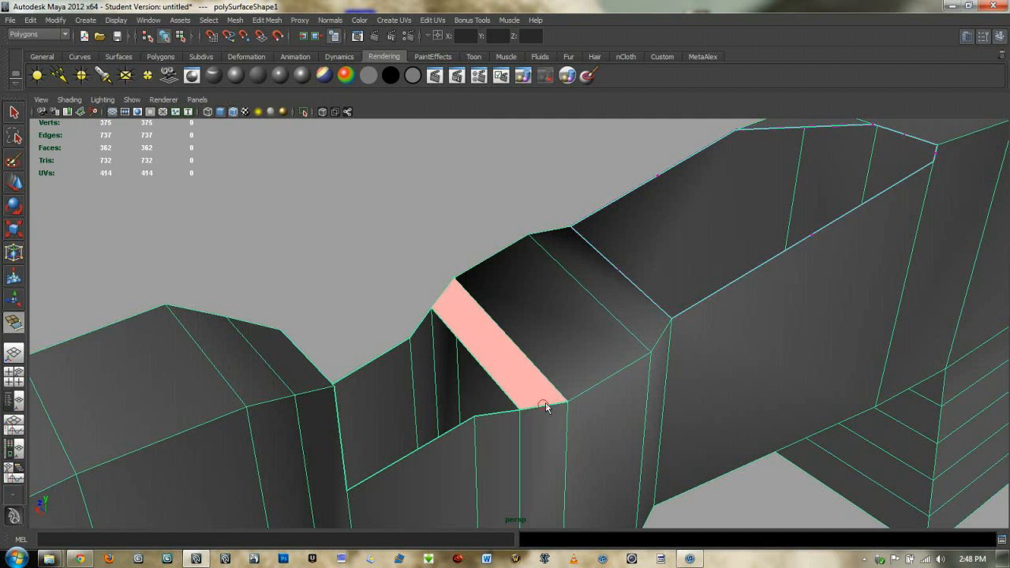
key(Return)
click(430, 335)
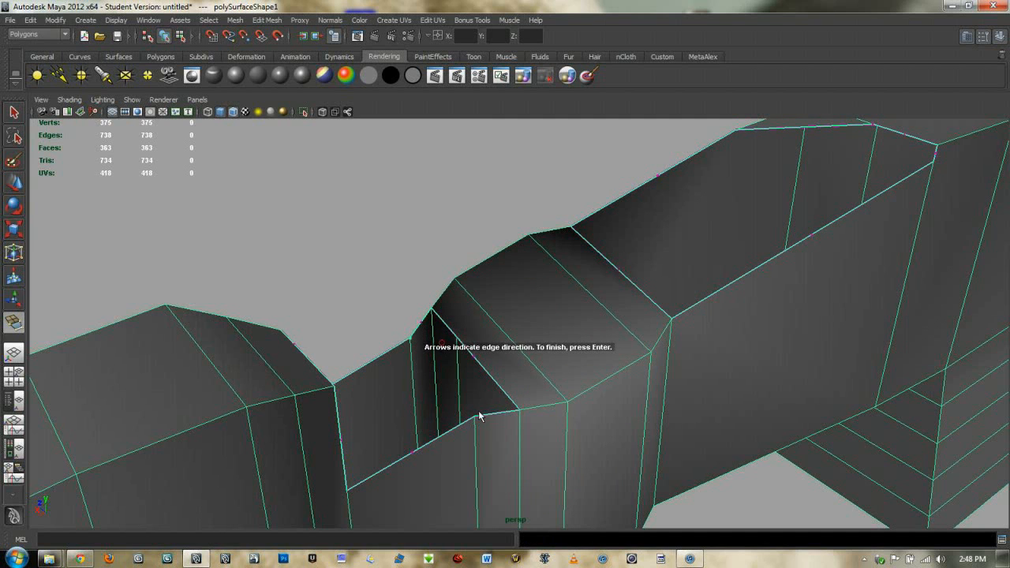
click(483, 416)
key(w)
- Switch to vertex selection and raise two opposite vertices of the filled bump one at a time to form a ridge
scroll(508, 393, down, 3)
alt+drag(487, 354, 449, 347)
scroll(451, 351, down, 2)
right_drag(446, 355, 400, 356)
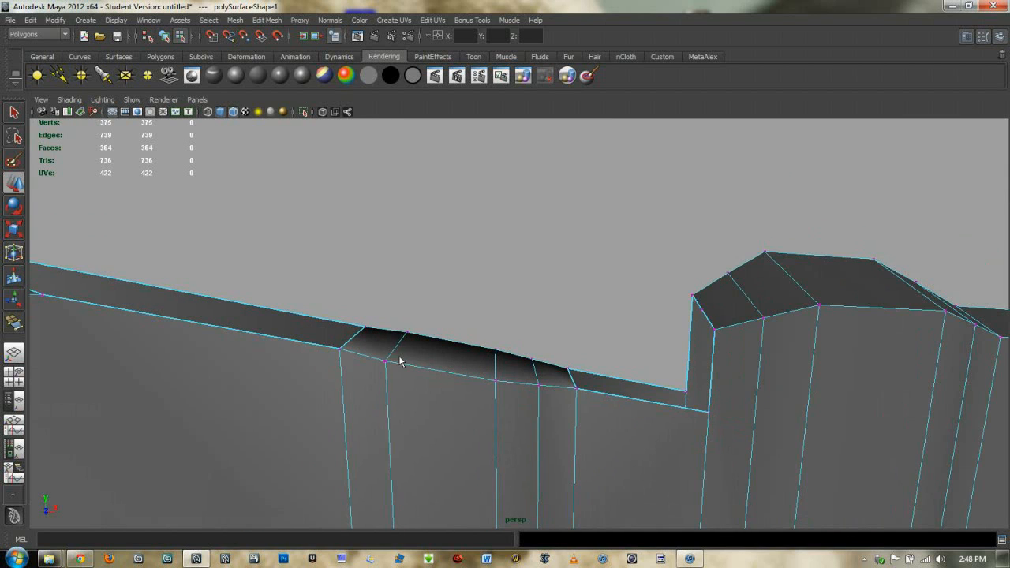
click(394, 352)
drag(387, 325, 383, 288)
alt+drag(343, 330, 463, 291)
click(446, 280)
drag(446, 243, 445, 223)
alt+drag(377, 300, 462, 290)
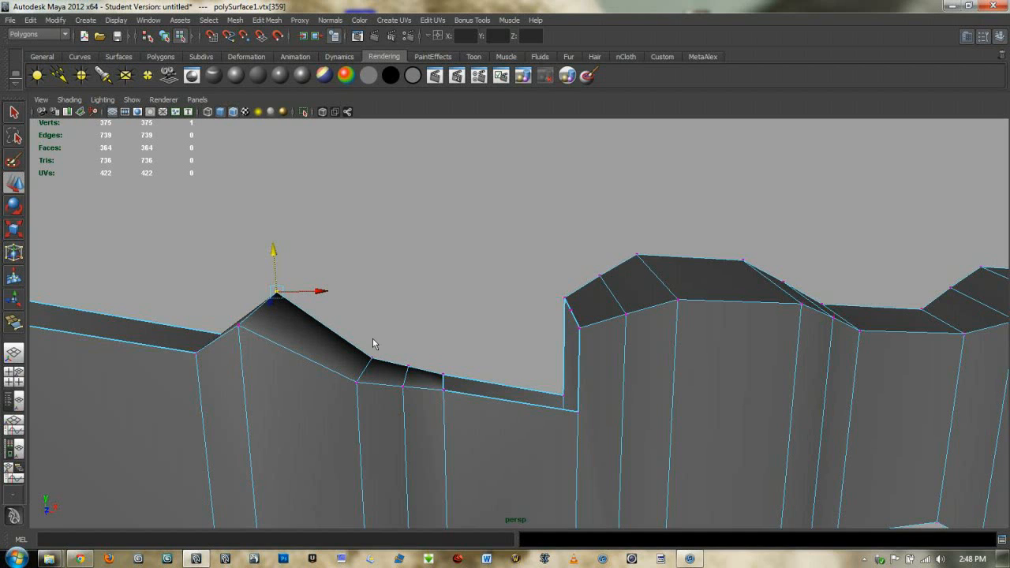
- Undo the vertex moves, the appended polygons and the latest face deletion beside the blade head
key(ctrl+z)
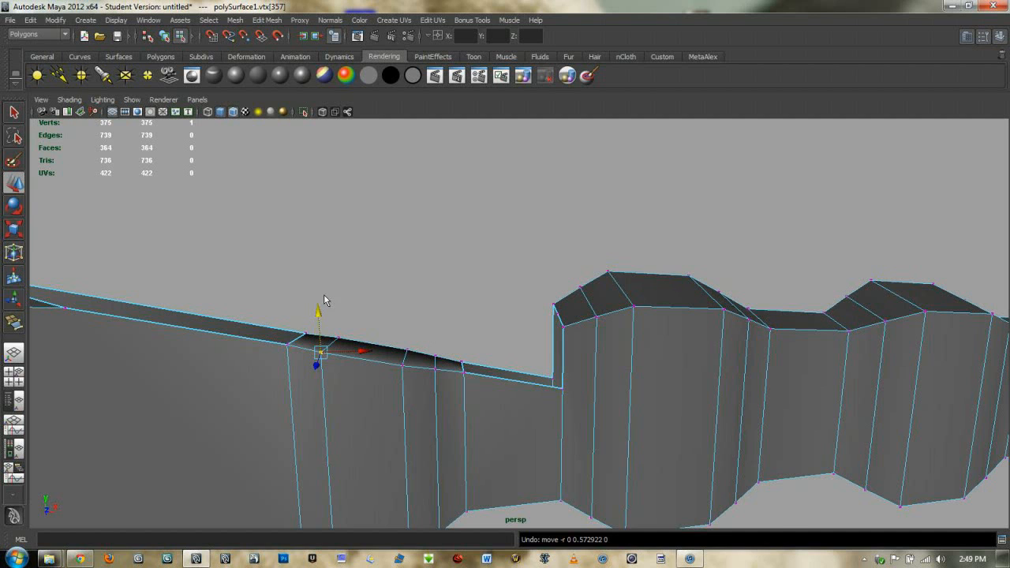
alt+middle_drag(295, 348, 343, 380)
alt+drag(343, 380, 417, 394)
key(ctrl+z)
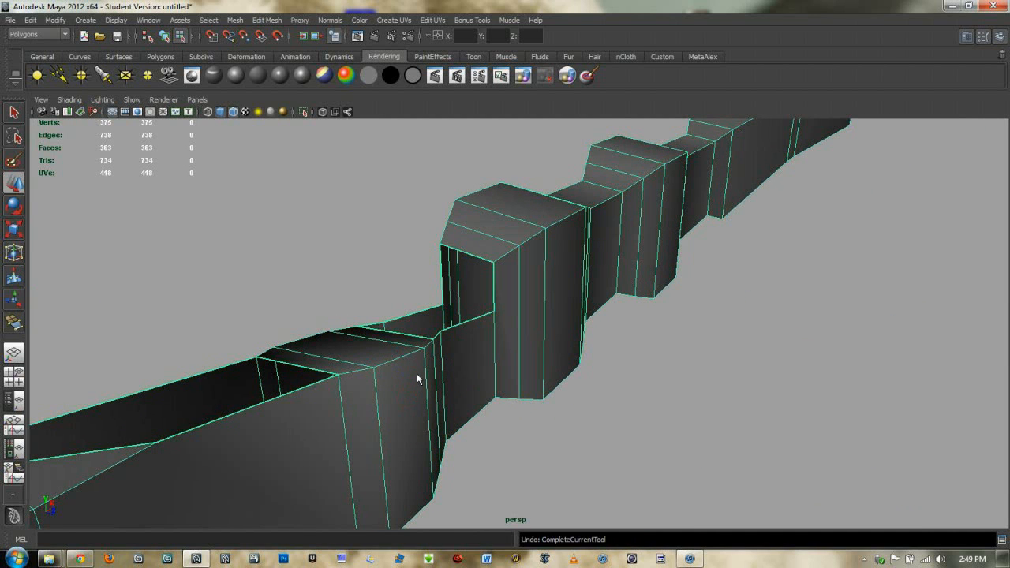
key(ctrl+z)
key(ctrl+z)
key(ctrl+z)
alt+drag(397, 357, 648, 366)
alt+right_drag(648, 367, 459, 379)
alt+middle_drag(459, 383, 654, 339)
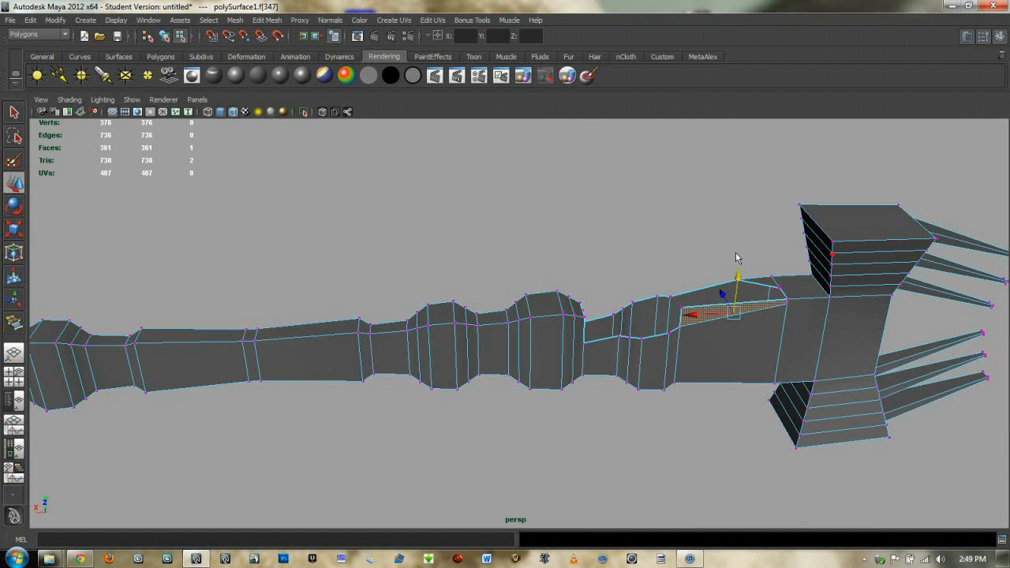
- Examine the cut opening and the remaining side face beside the blade head from several angles
scroll(730, 253, up, 3)
alt+middle_drag(793, 239, 571, 271)
scroll(580, 269, up, 6)
alt+right_drag(585, 265, 408, 228)
alt+drag(408, 228, 669, 266)
scroll(533, 251, up, 5)
scroll(532, 251, down, 5)
alt+drag(533, 251, 515, 278)
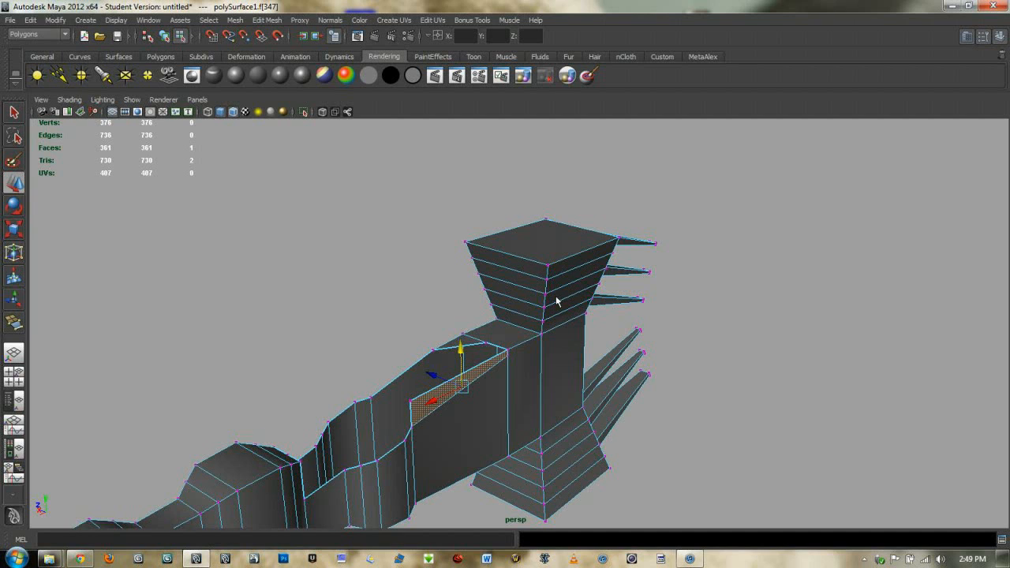
alt+drag(556, 297, 530, 292)
scroll(529, 292, up, 3)
- Step back through the earlier face deletions above the cut and redo them
key(ctrl+z)
key(ctrl+z)
key(ctrl+z)
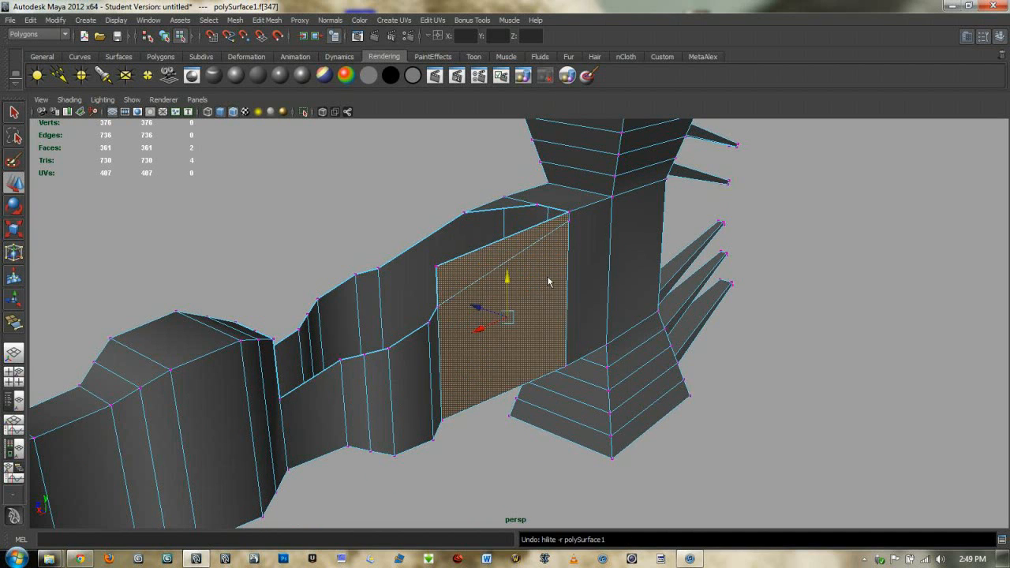
key(ctrl+z)
key(ctrl+z)
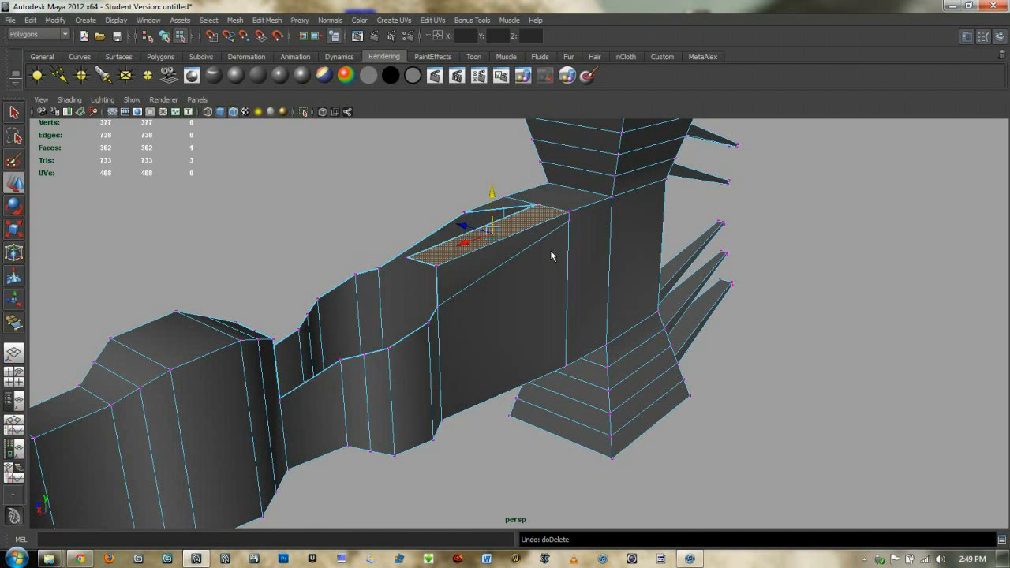
key(shift+z)
key(shift+z)
key(shift+z)
key(shift+z)
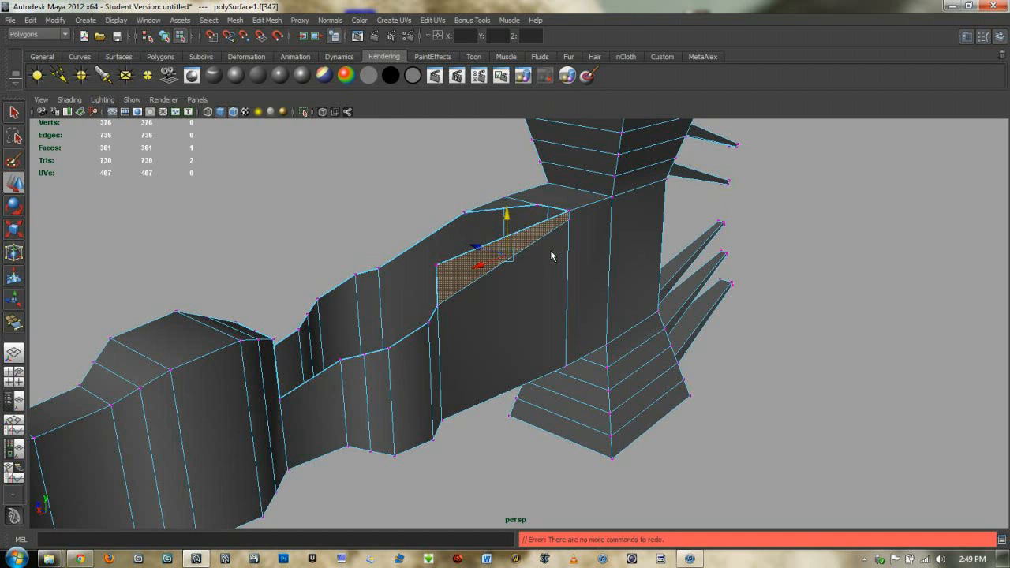
- Undo the remaining face deletions and the face cut so the shaft mesh returns to its uncut shape
key(ctrl+z)
key(ctrl+z)
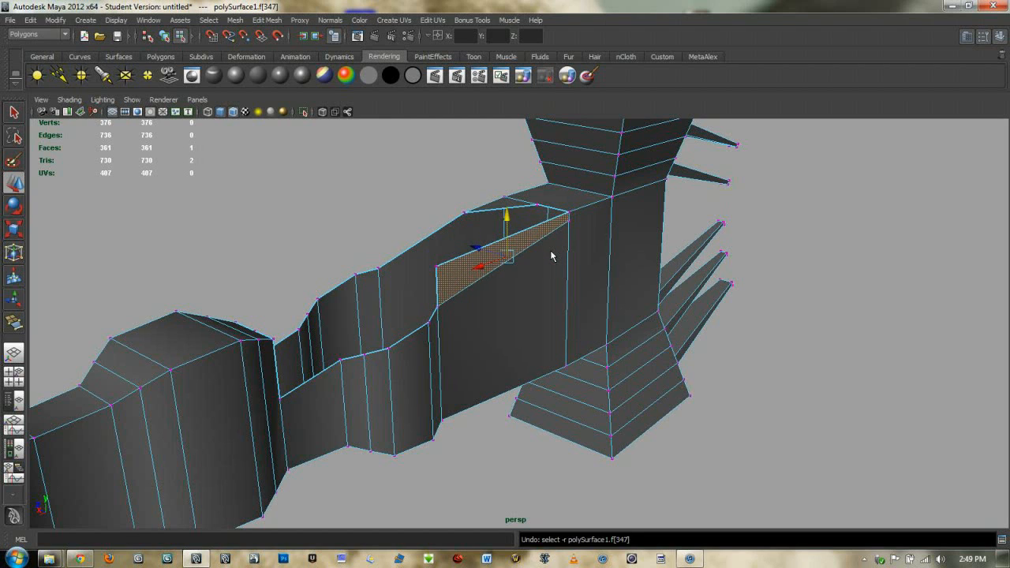
key(ctrl+z)
scroll(543, 259, down, 3)
alt+drag(600, 306, 718, 288)
middle_drag(746, 261, 738, 278)
scroll(738, 281, up, 3)
key(ctrl+z)
alt+middle_drag(848, 202, 716, 243)
click(719, 241)
key(ctrl+z)
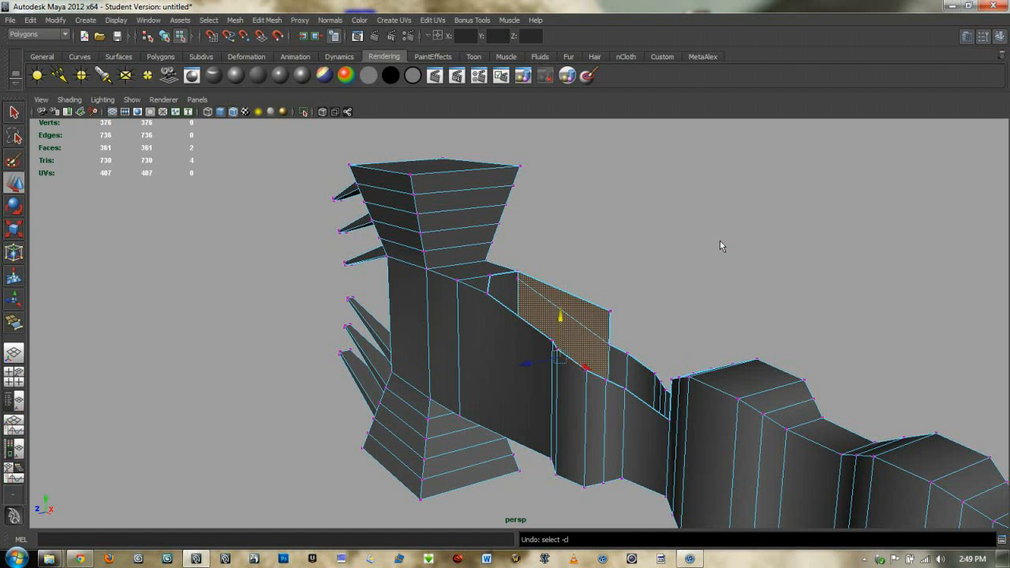
key(ctrl+z)
key(ctrl+z)
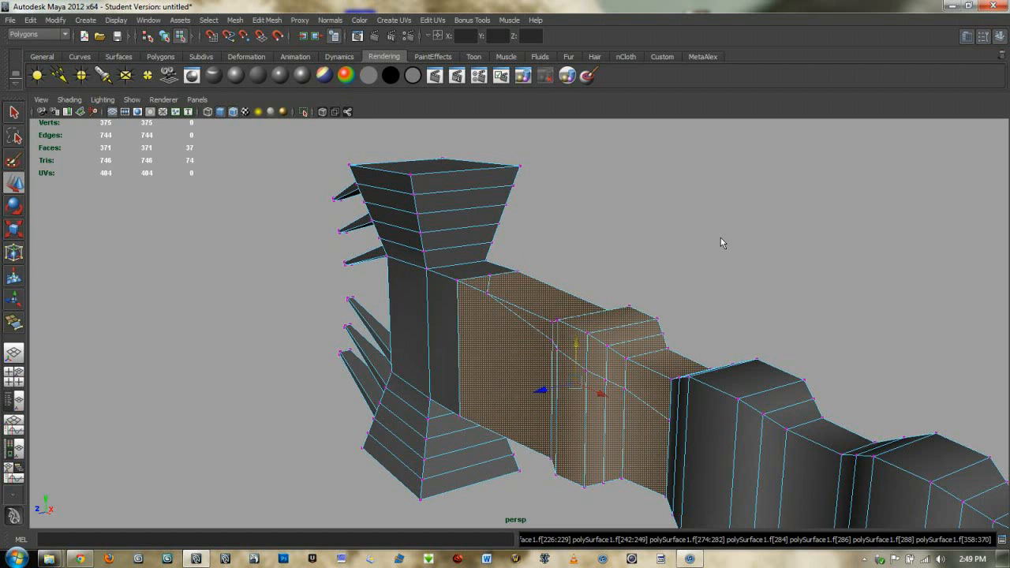
key(ctrl+z)
key(ctrl+z)
- Examine the shaft's bumps up close and check the uncut shape along its full length
scroll(734, 265, down, 2)
alt+drag(724, 292, 571, 294)
scroll(564, 293, up, 2)
alt+middle_drag(513, 293, 640, 292)
alt+drag(662, 292, 496, 277)
scroll(588, 294, down, 3)
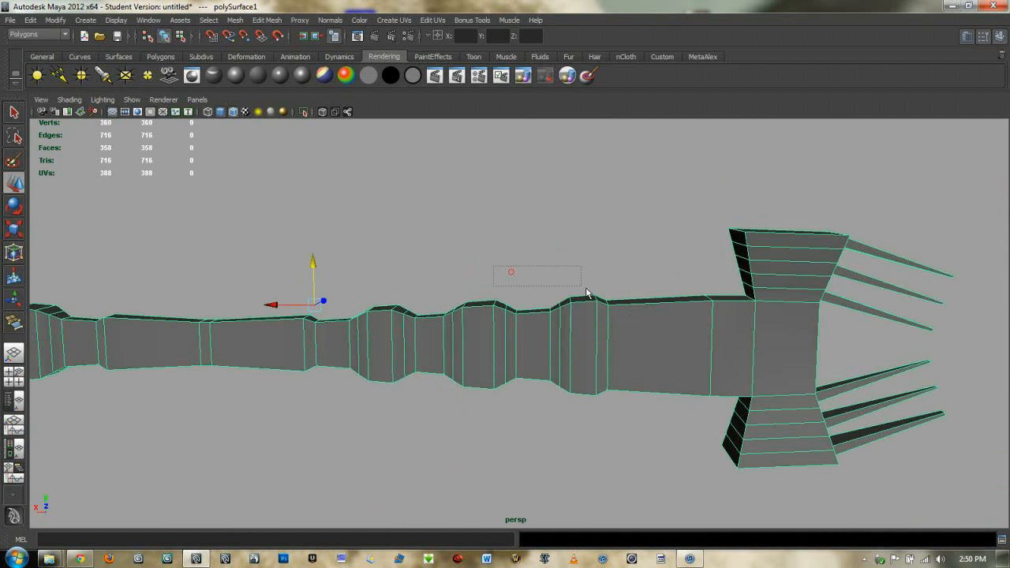
scroll(568, 265, up, 6)
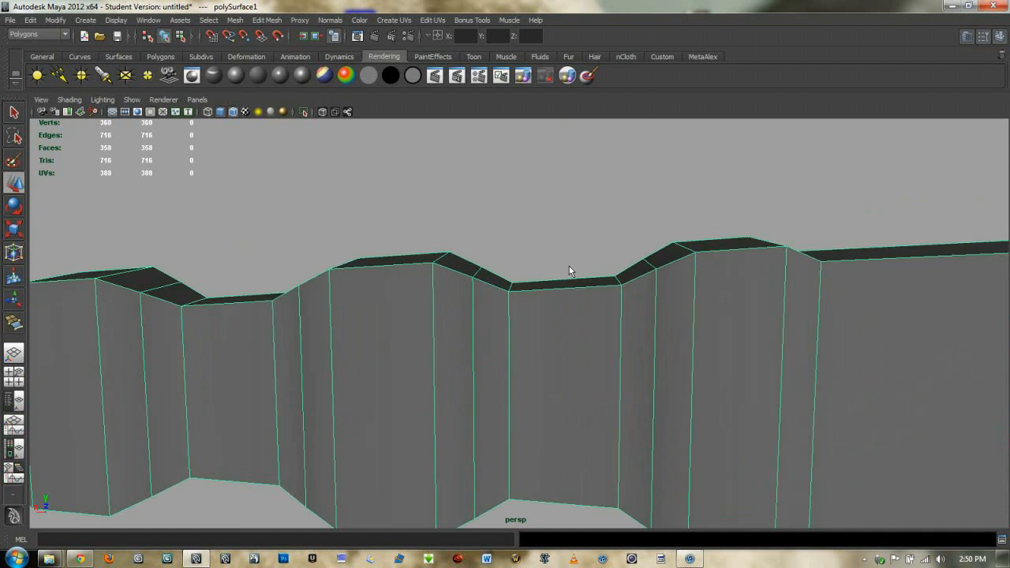
scroll(574, 288, up, 4)
scroll(576, 290, down, 1)
scroll(724, 453, up, 2)
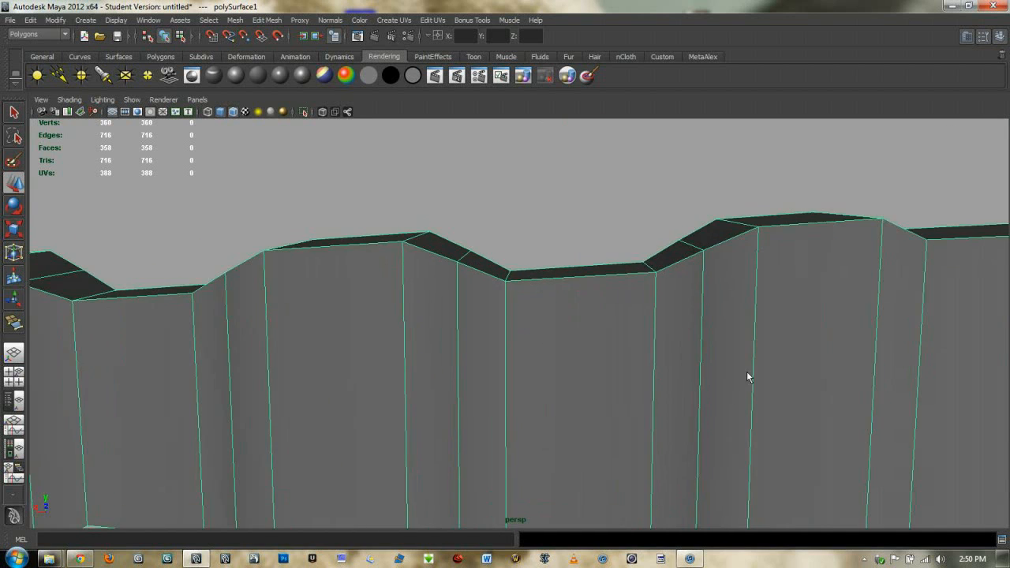
scroll(758, 378, down, 8)
scroll(796, 379, down, 4)
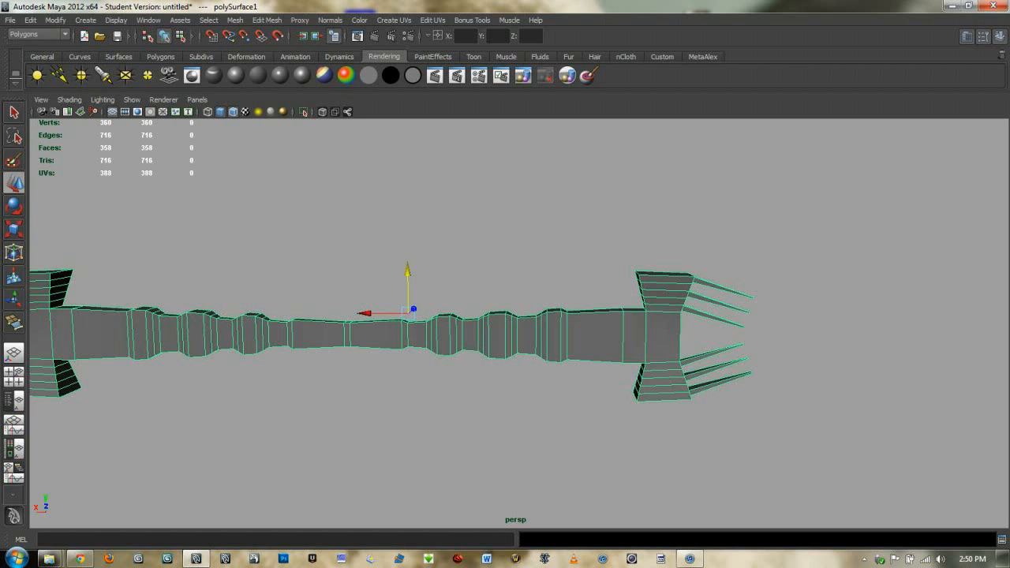
alt+drag(476, 318, 445, 314)
alt+right_drag(469, 325, 497, 322)
alt+middle_drag(465, 295, 507, 295)
alt+drag(453, 306, 515, 330)
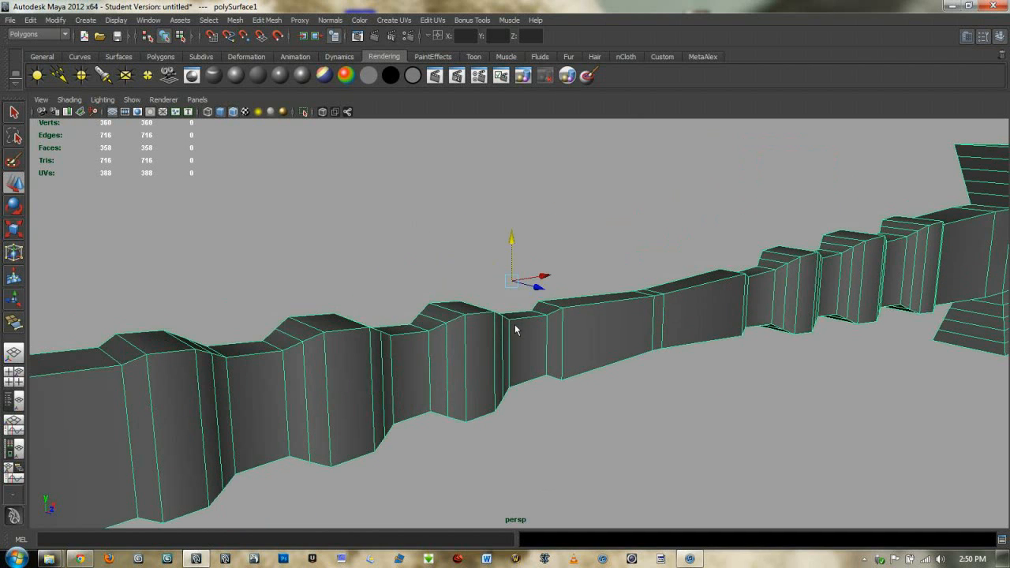
- Select the lengthwise edge loop along the shaft's upper edge in edge mode and apply Soften Edge to it
click(220, 22)
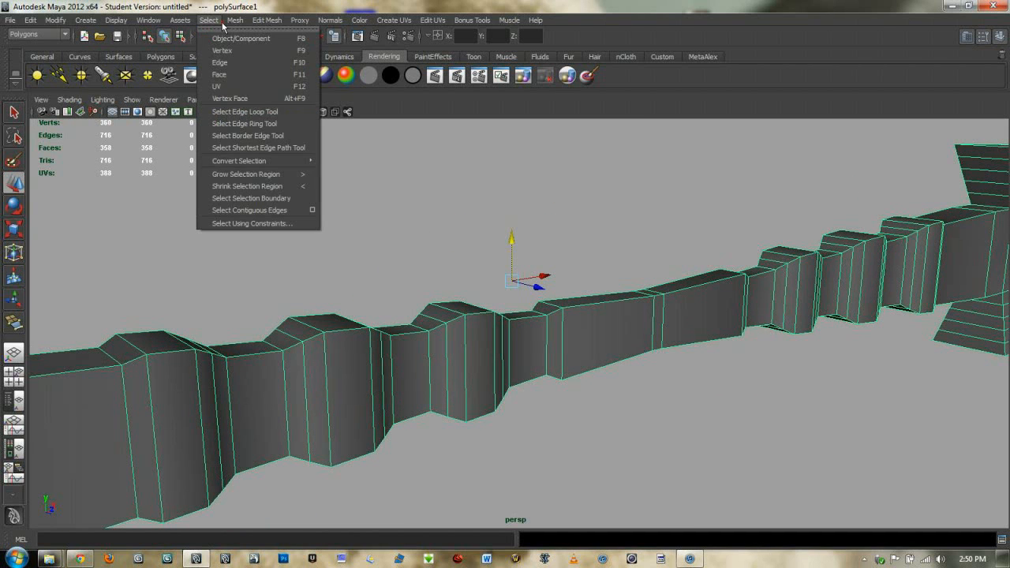
click(465, 308)
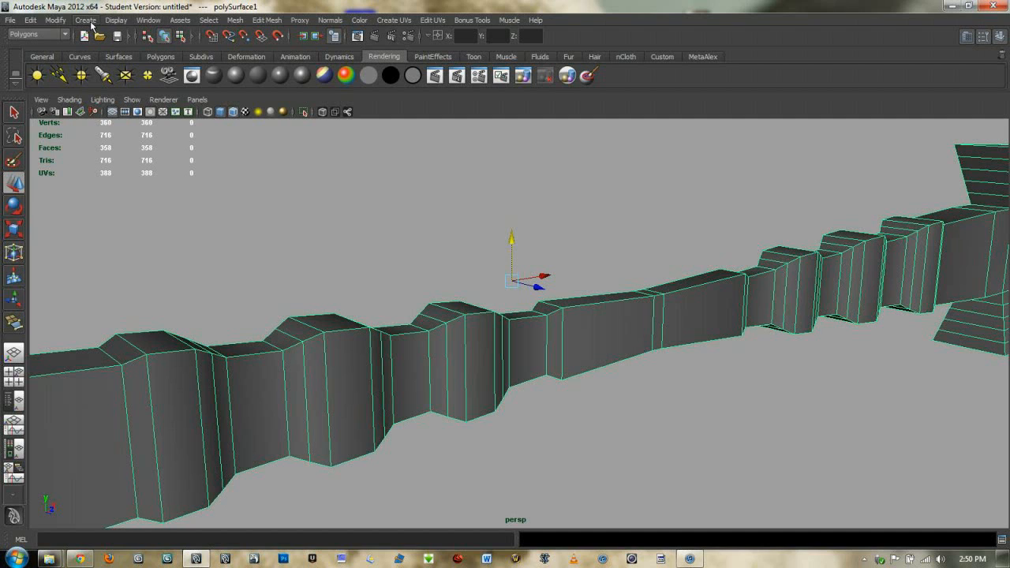
click(209, 22)
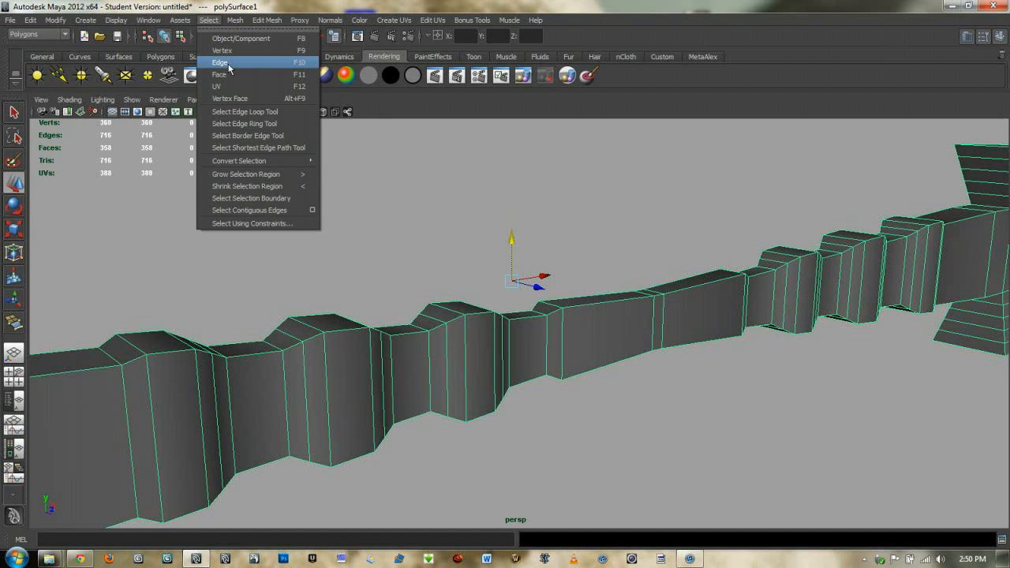
click(229, 66)
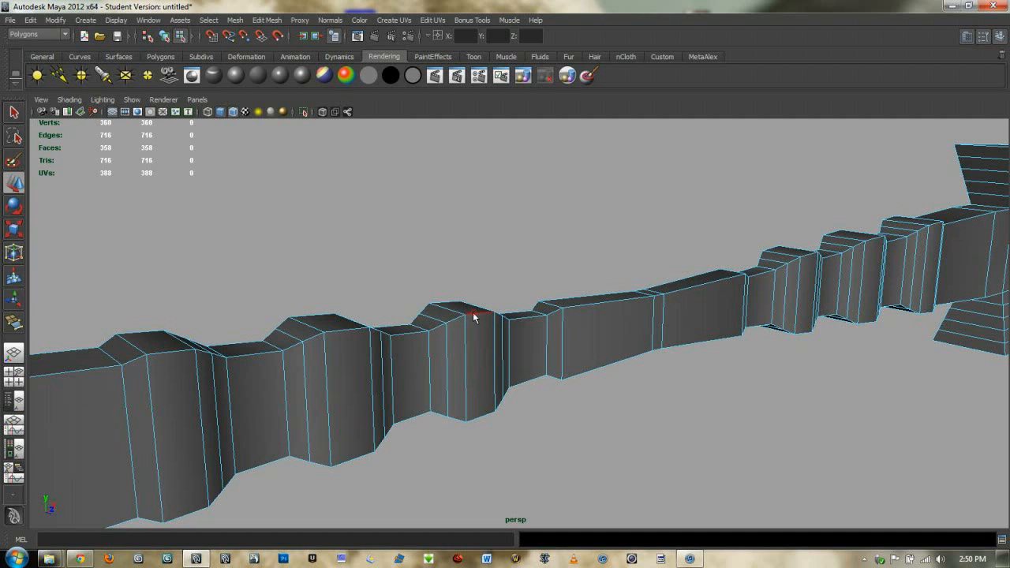
double_click(472, 312)
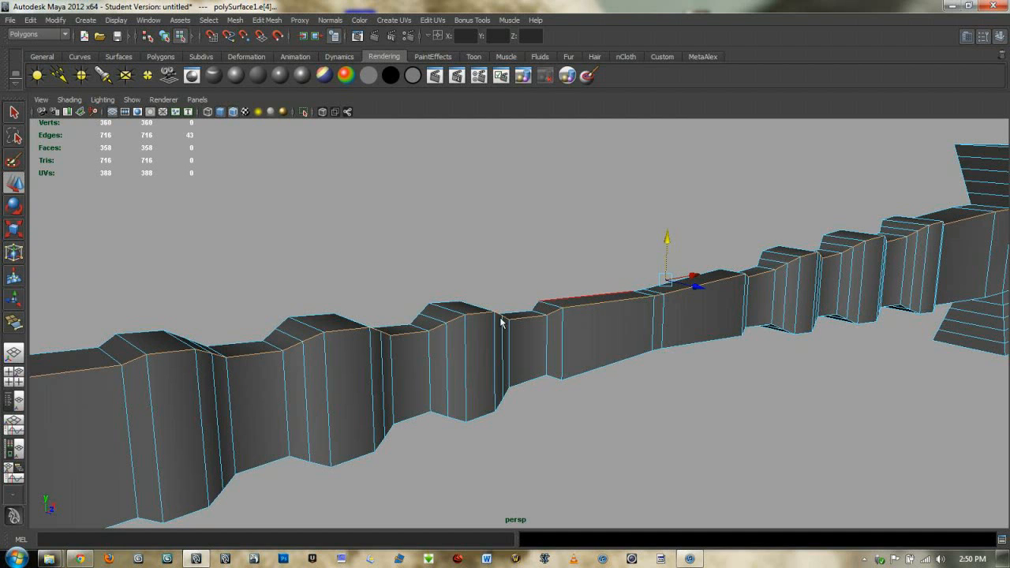
alt+drag(401, 320, 687, 292)
alt+drag(448, 343, 401, 241)
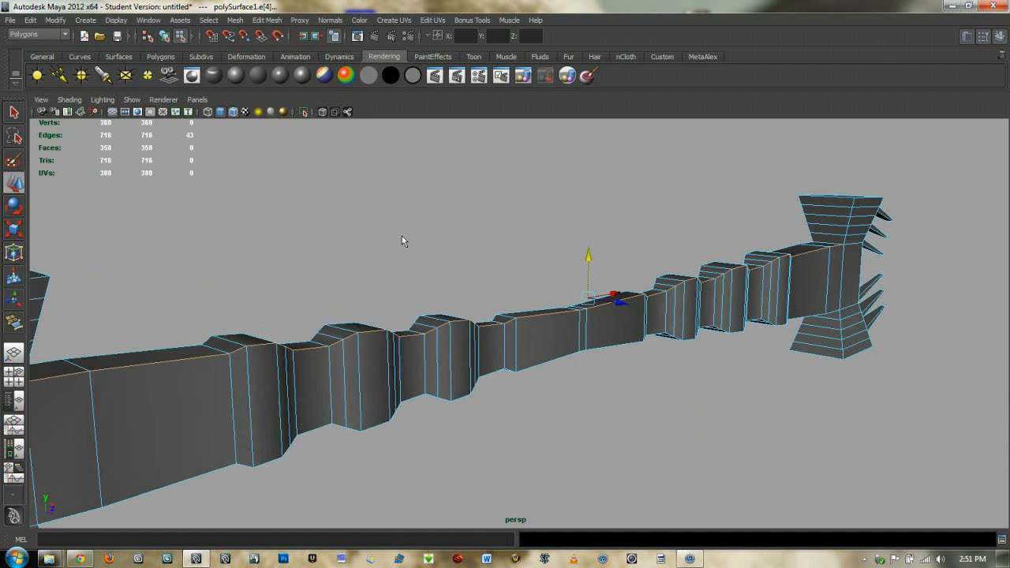
click(326, 22)
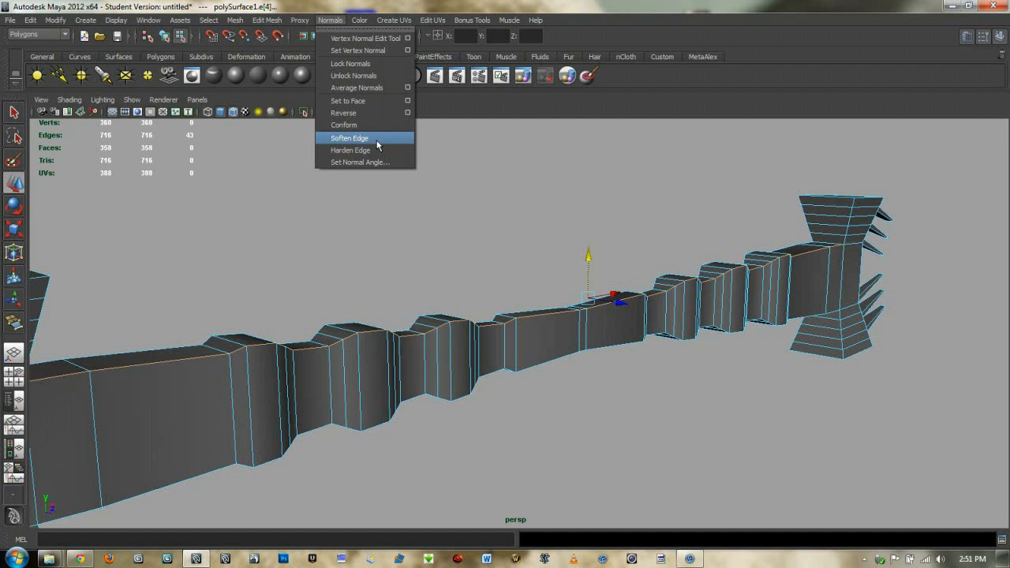
click(350, 138)
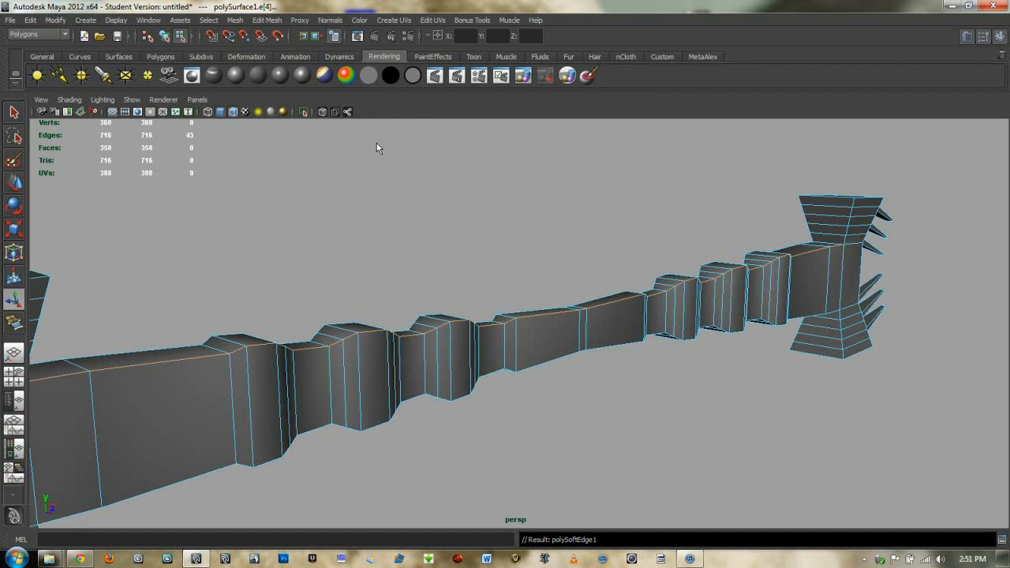
- Undo and redo the edge softening to compare the shading along the shaft's upper edge
key(ctrl+z)
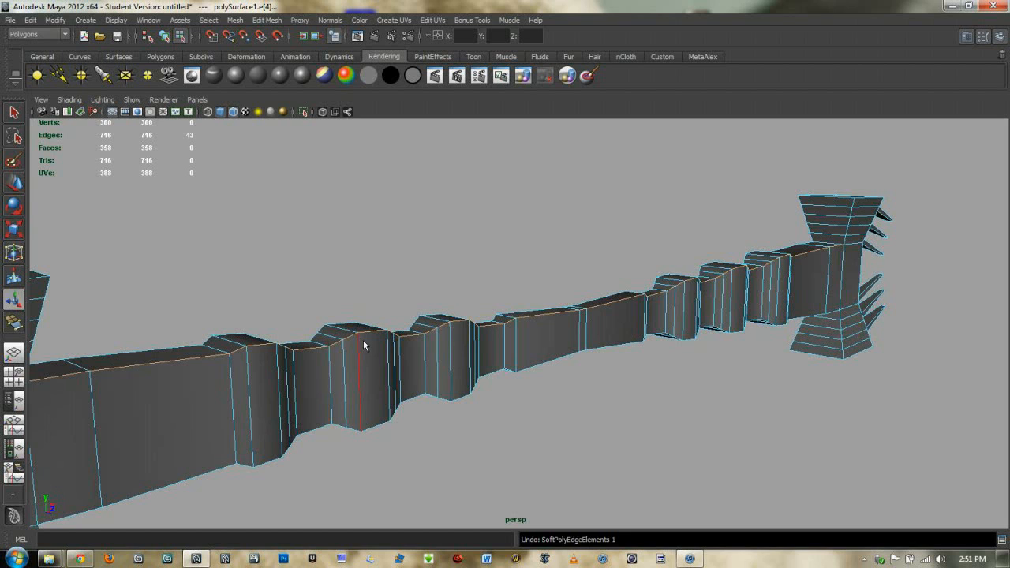
key(shift+z)
key(ctrl+z)
key(shift+z)
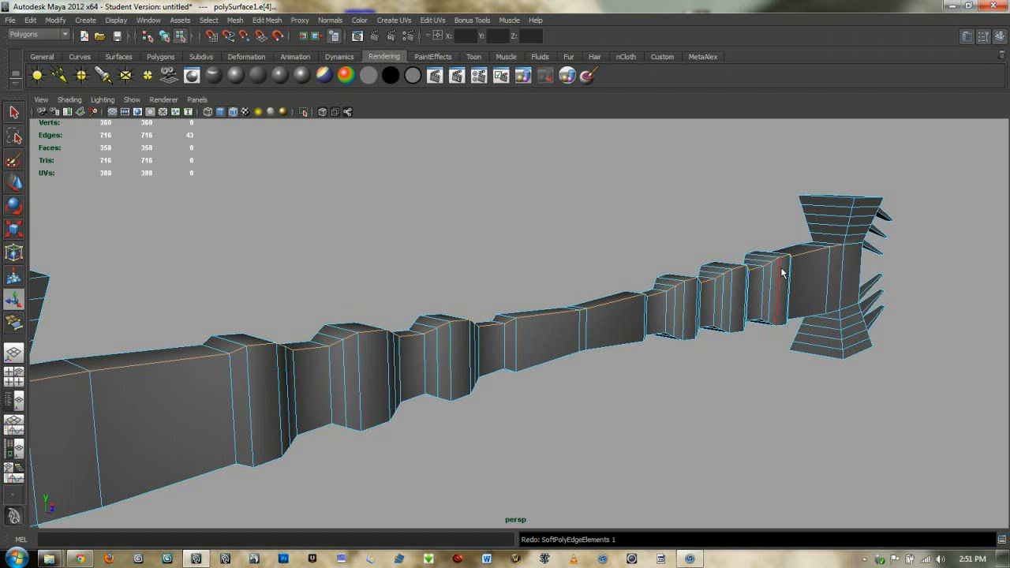
- Deselect the edges and the mesh and examine the shaft's plain shading without its wireframe
alt+drag(533, 295, 559, 320)
click(569, 307)
click(487, 283)
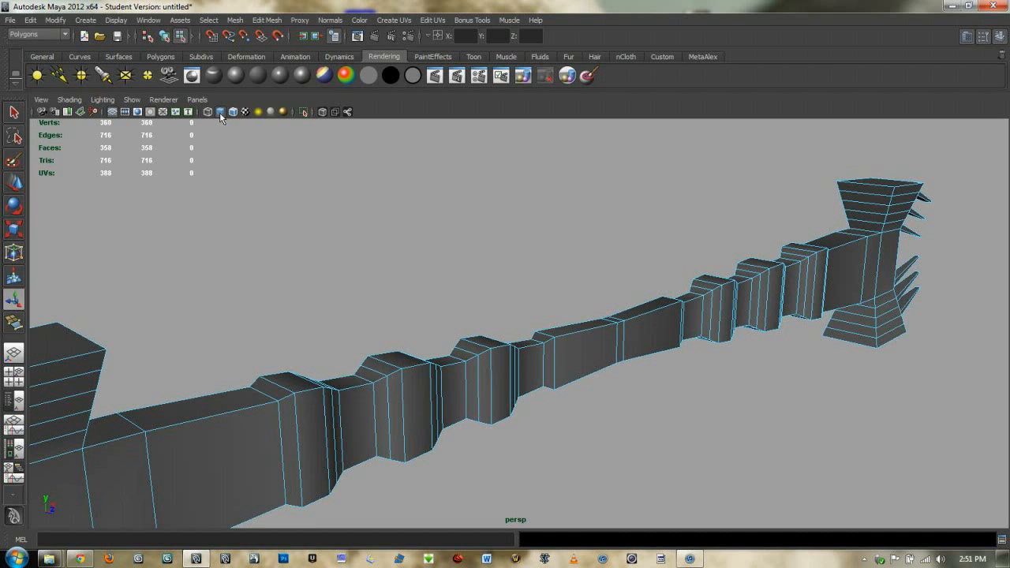
click(208, 111)
click(220, 112)
click(398, 245)
click(319, 279)
click(335, 279)
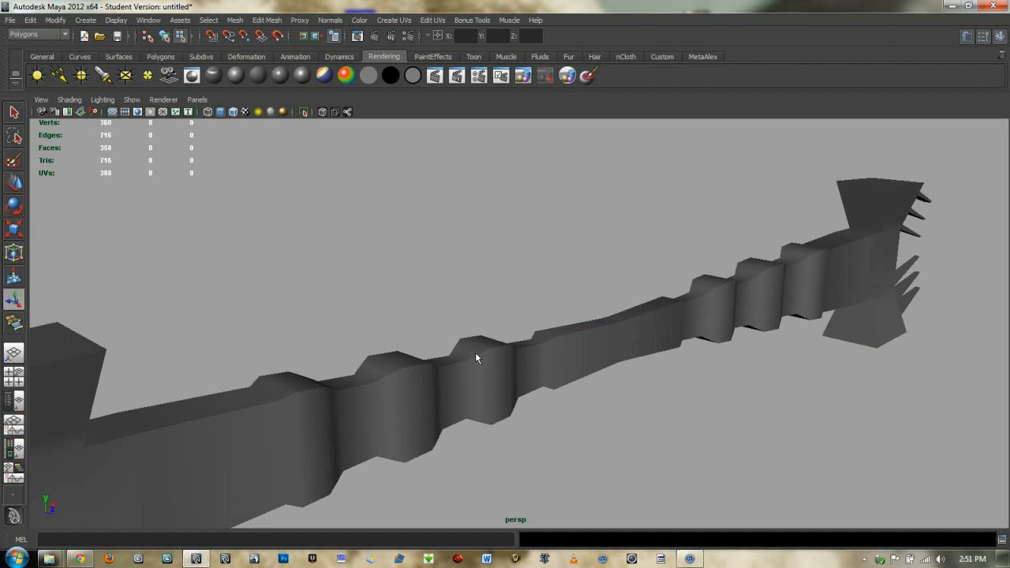
- Step back to edge selection, soften the shaft's upper lengthwise edge loop again, and deselect the mesh in object mode
key(shift+z)
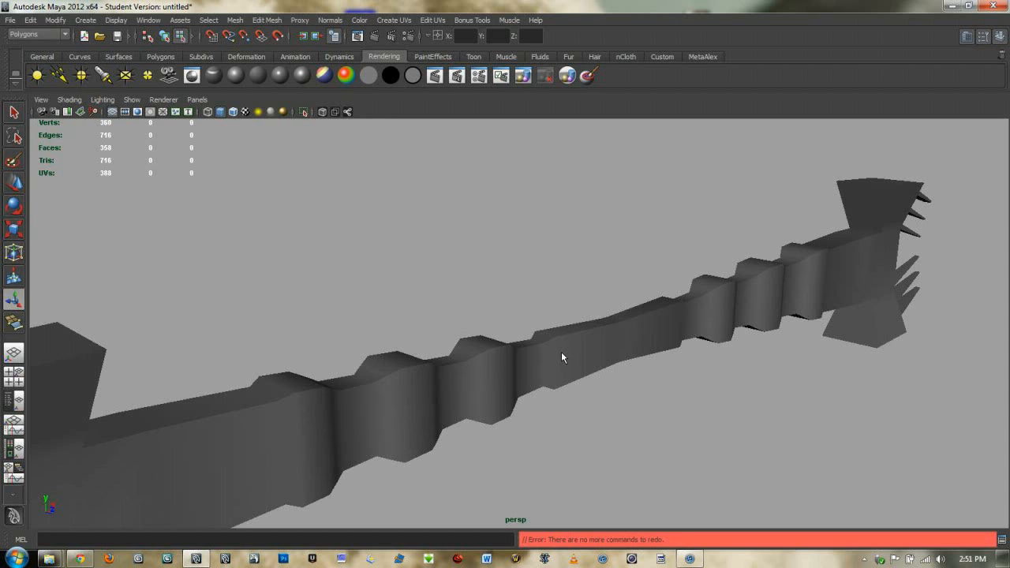
key(z)
key(z)
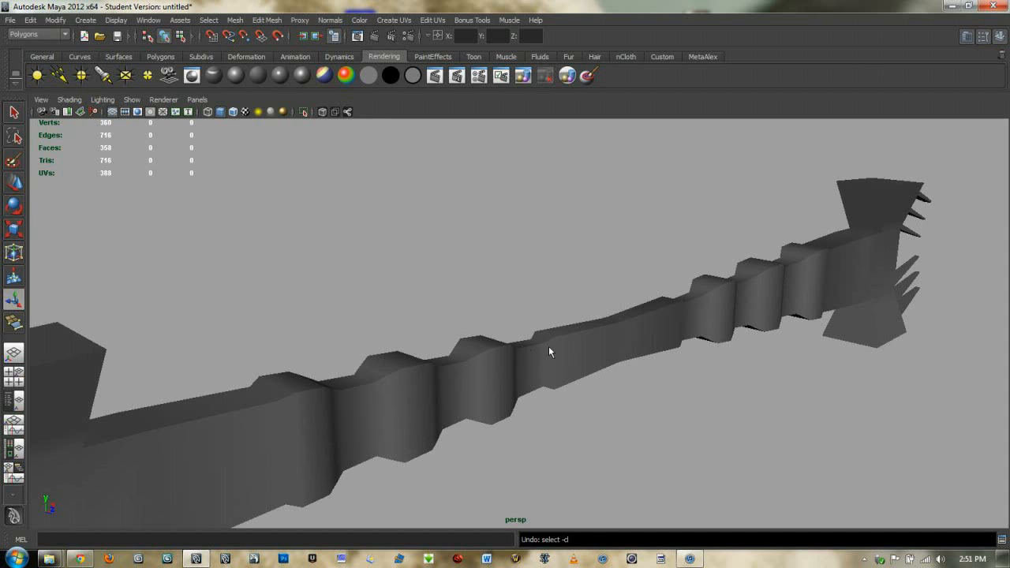
key(z)
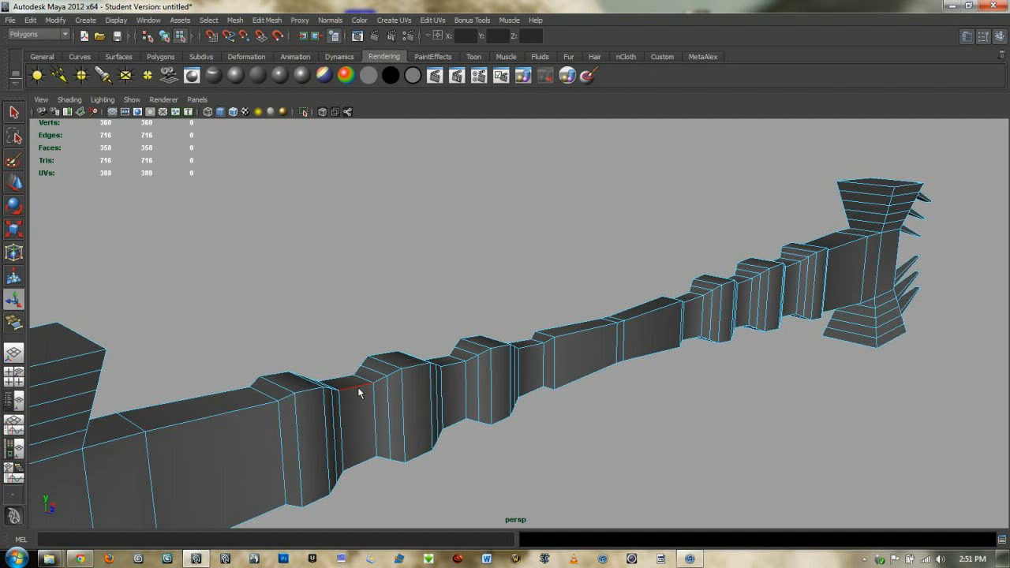
click(330, 20)
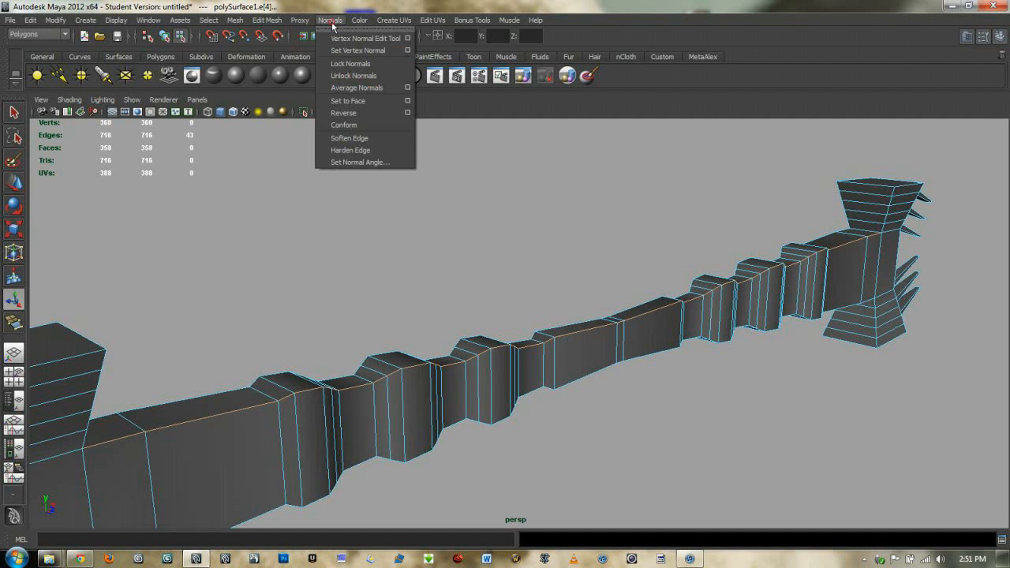
click(340, 140)
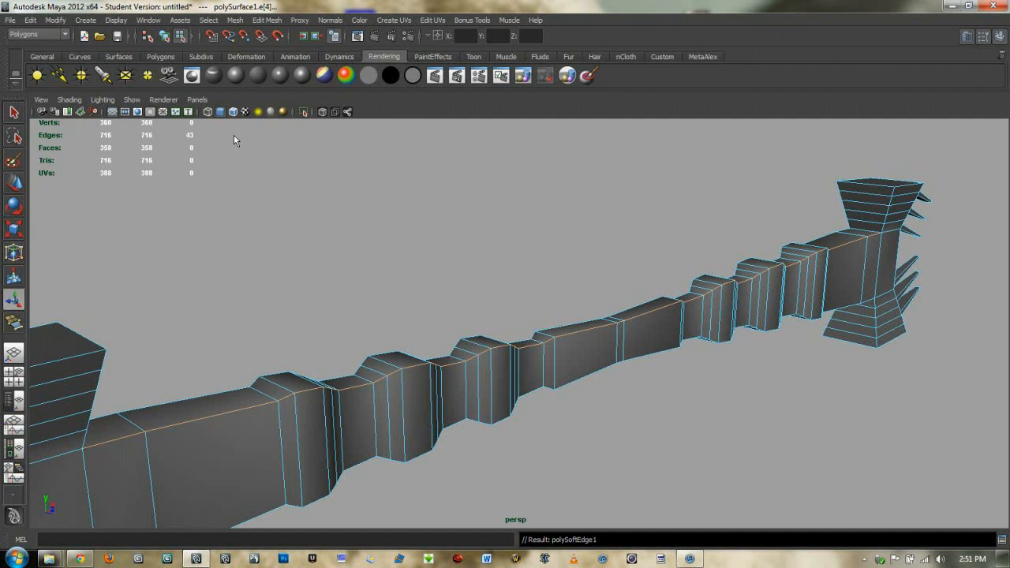
key(F8)
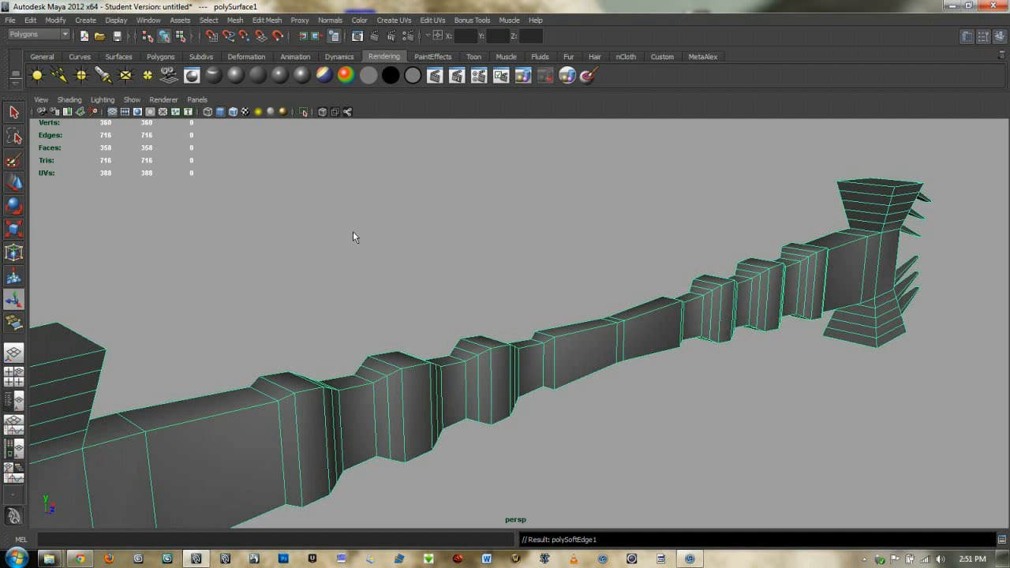
click(326, 268)
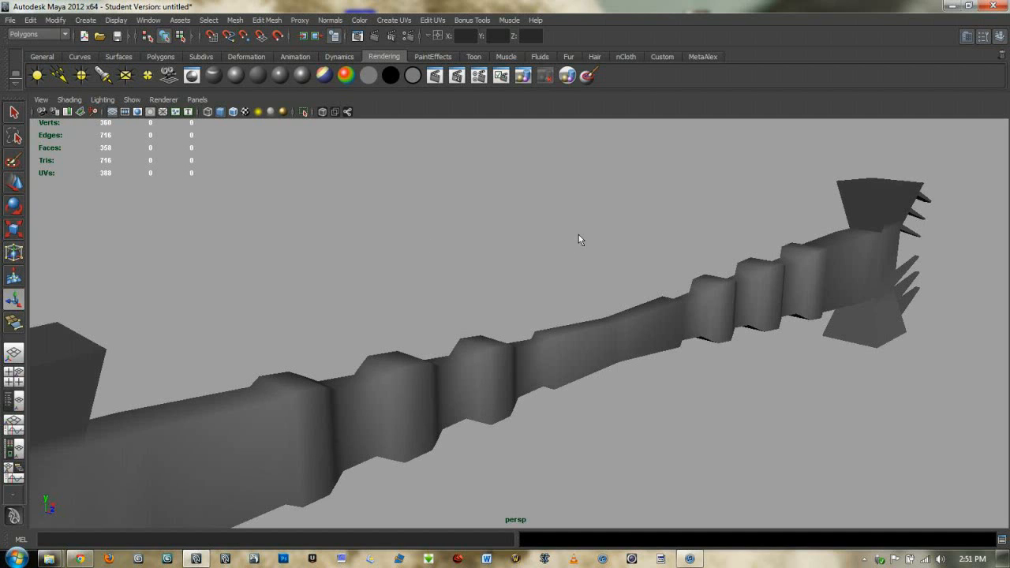
- Step back and forth through the second edge softening to compare the shading, and leave it undone in edge mode
key(ctrl+z)
key(ctrl+z)
key(shift+z)
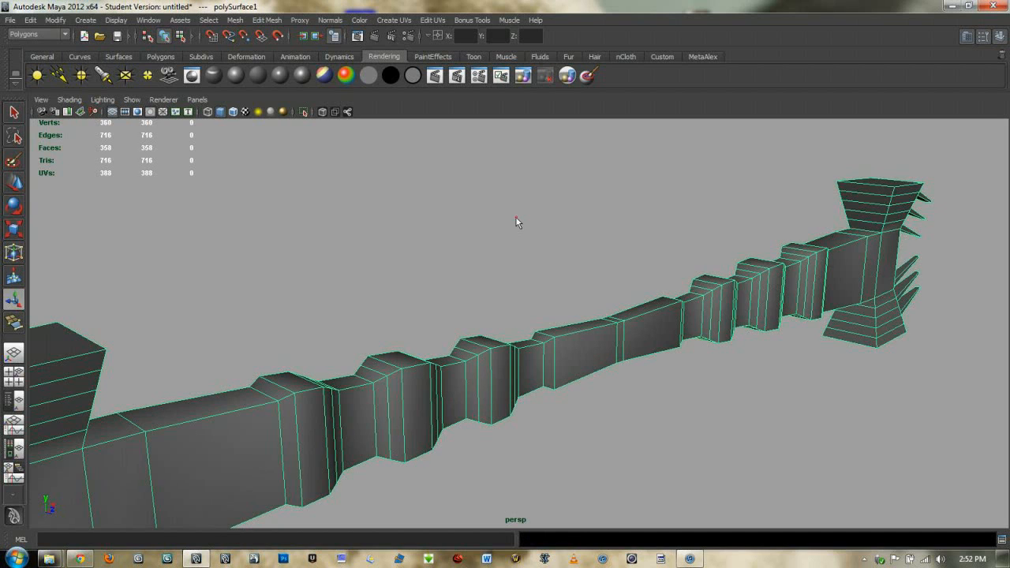
key(shift+z)
key(ctrl+z)
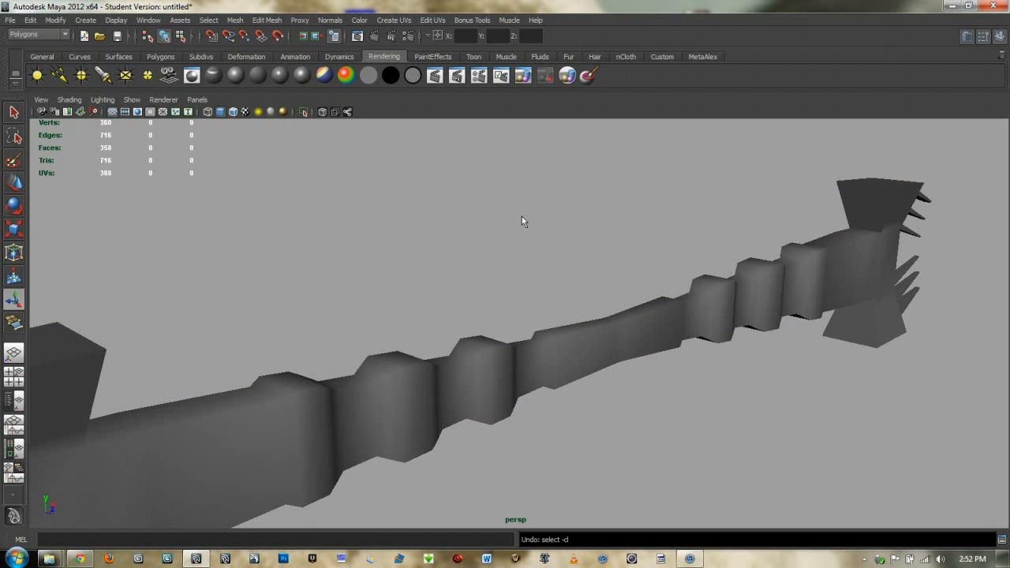
key(ctrl+z)
key(ctrl+z)
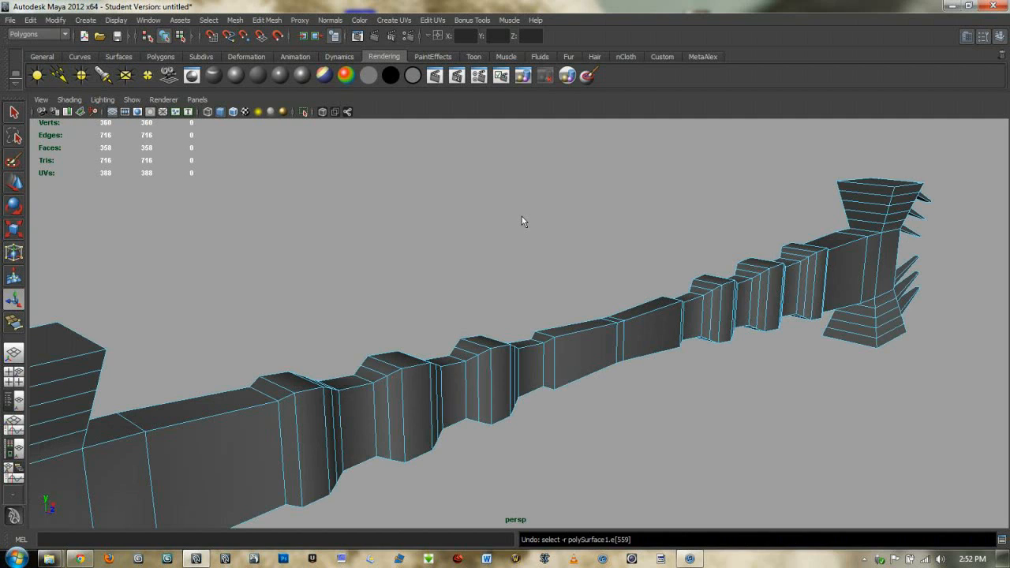
- Reselect the shaft's upper lengthwise edge loop and soften its edges
double_click(355, 390)
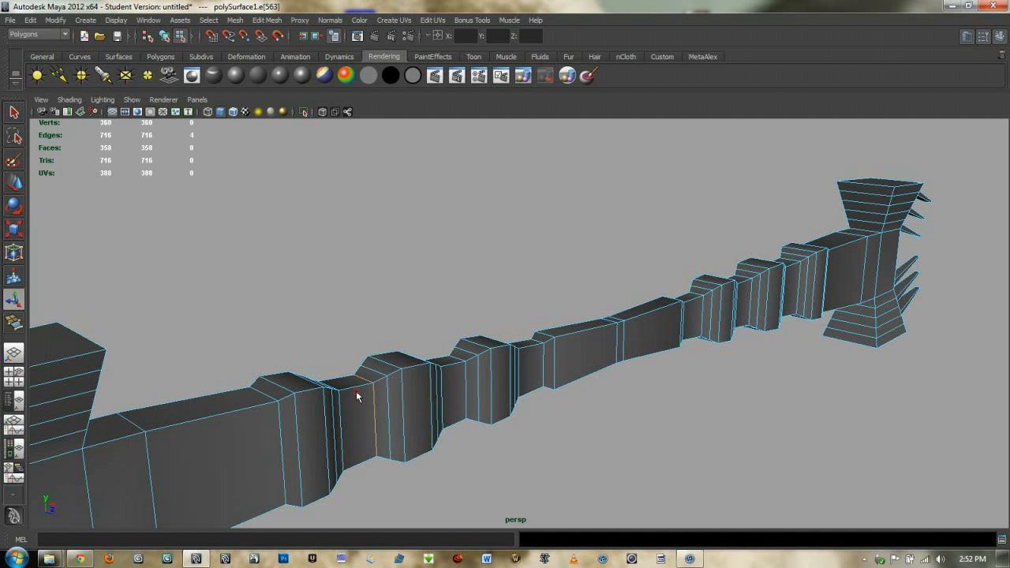
click(330, 20)
click(349, 151)
- Select the three other lengthwise edge loops on the far side and underside of the shaft and soften them together
alt+drag(348, 268, 588, 288)
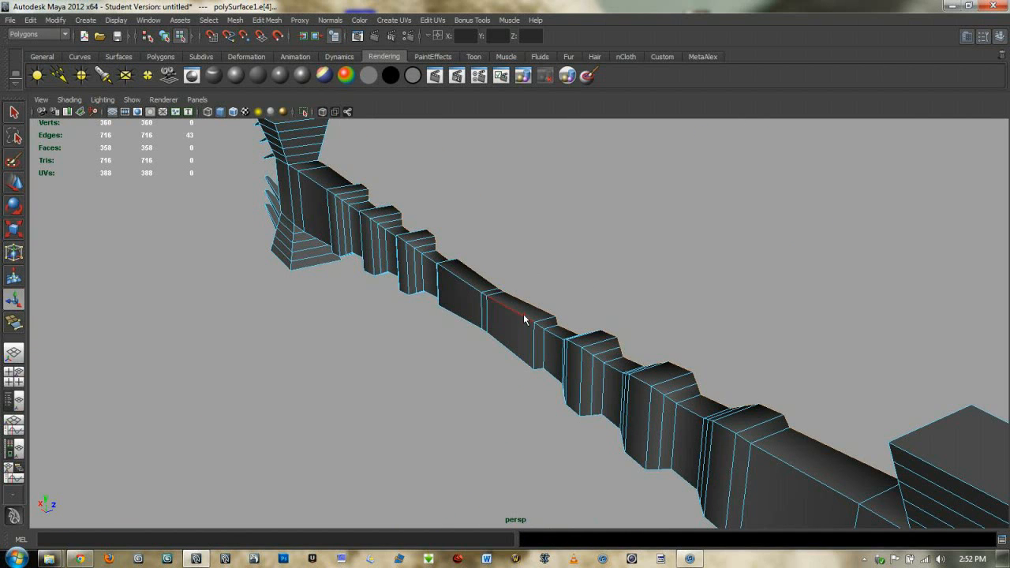
alt+drag(523, 314, 539, 270)
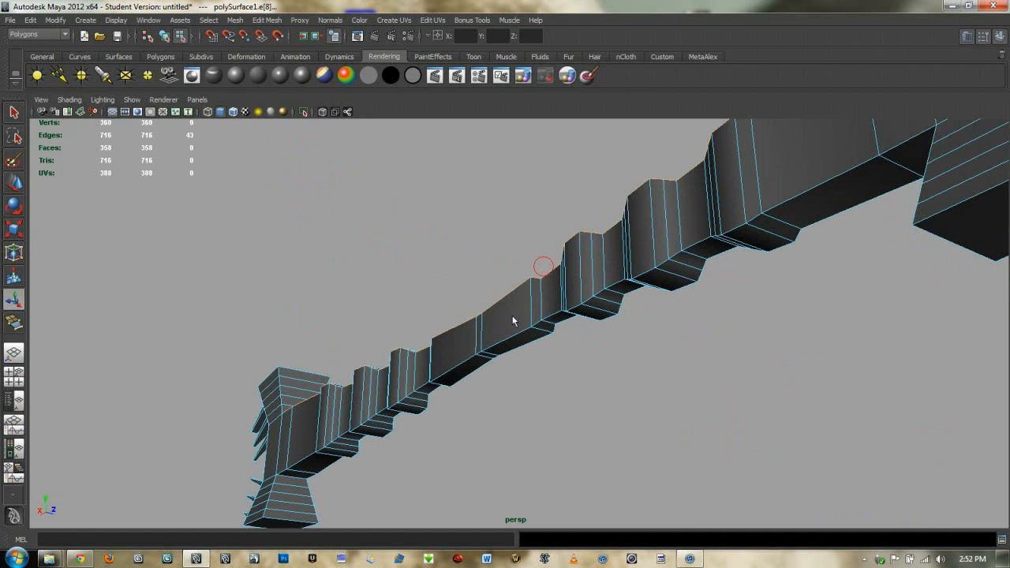
shift+double_click(514, 335)
alt+drag(579, 328, 507, 322)
shift+double_click(625, 327)
alt+drag(600, 329, 609, 288)
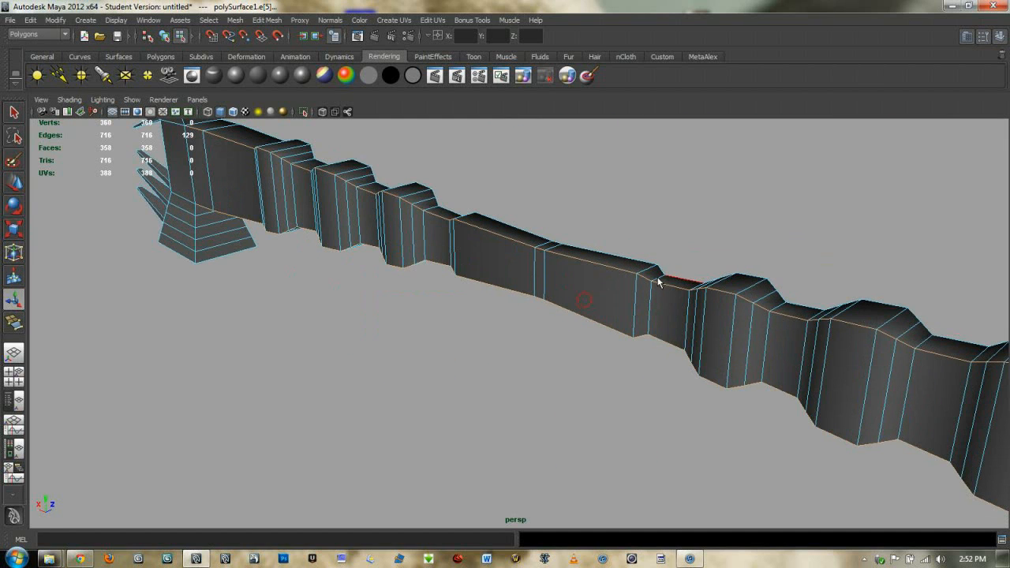
click(320, 22)
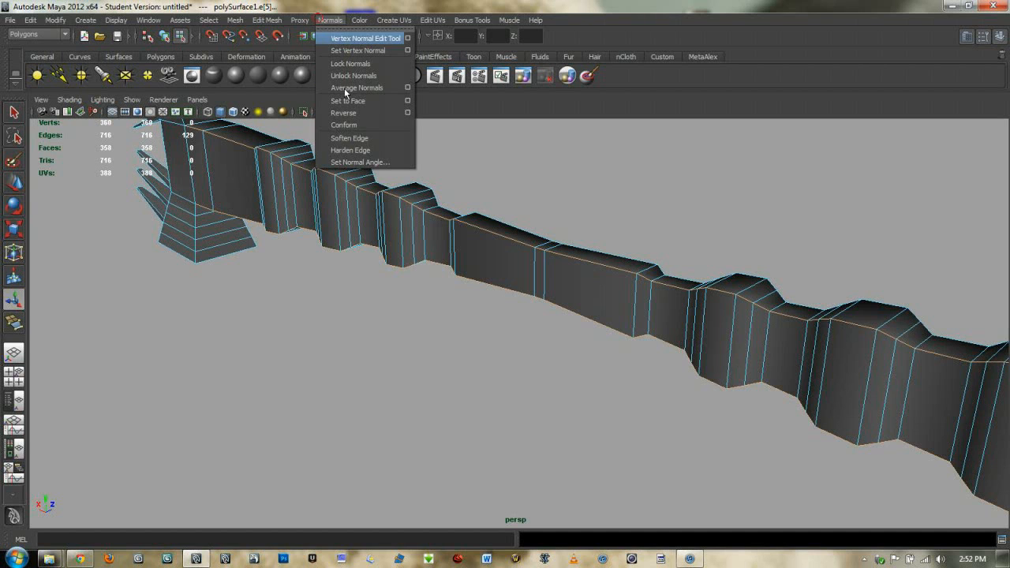
click(355, 138)
- Return to object mode, deselect the mesh, and examine the softened shading along the shaft from several angles
click(398, 290)
scroll(438, 305, down, 1)
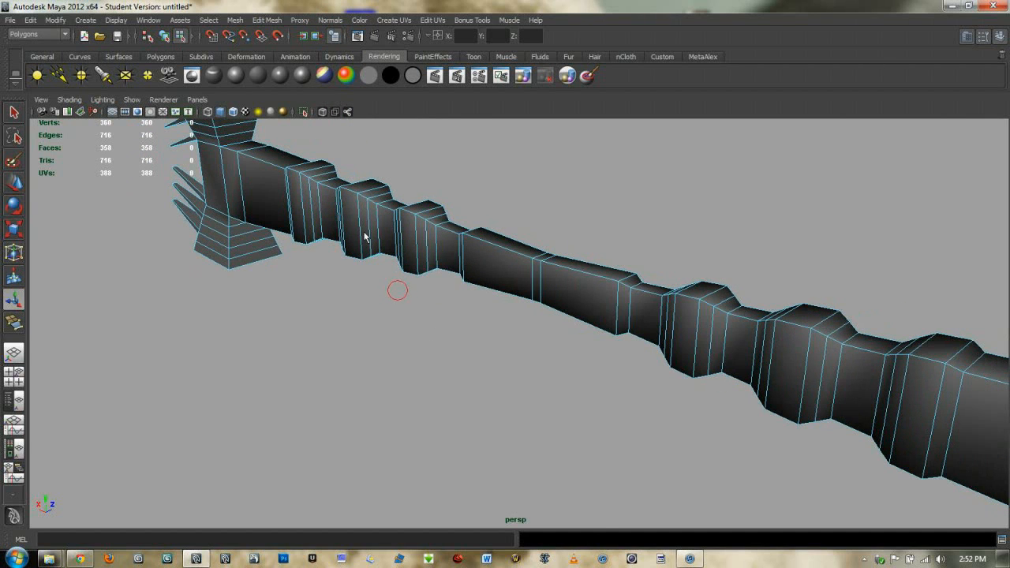
key(F8)
click(557, 231)
alt+drag(557, 231, 526, 323)
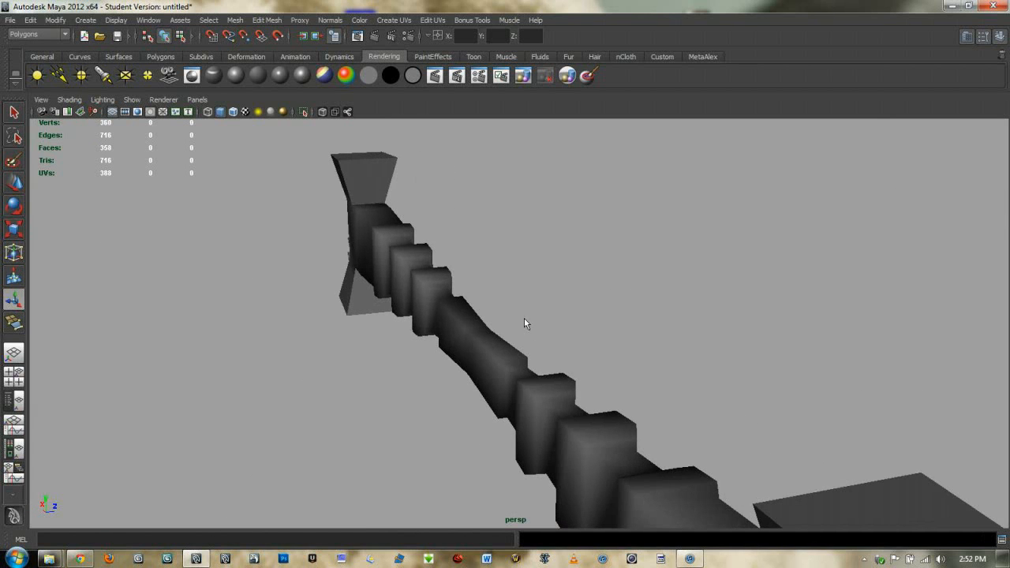
alt+drag(456, 308, 486, 328)
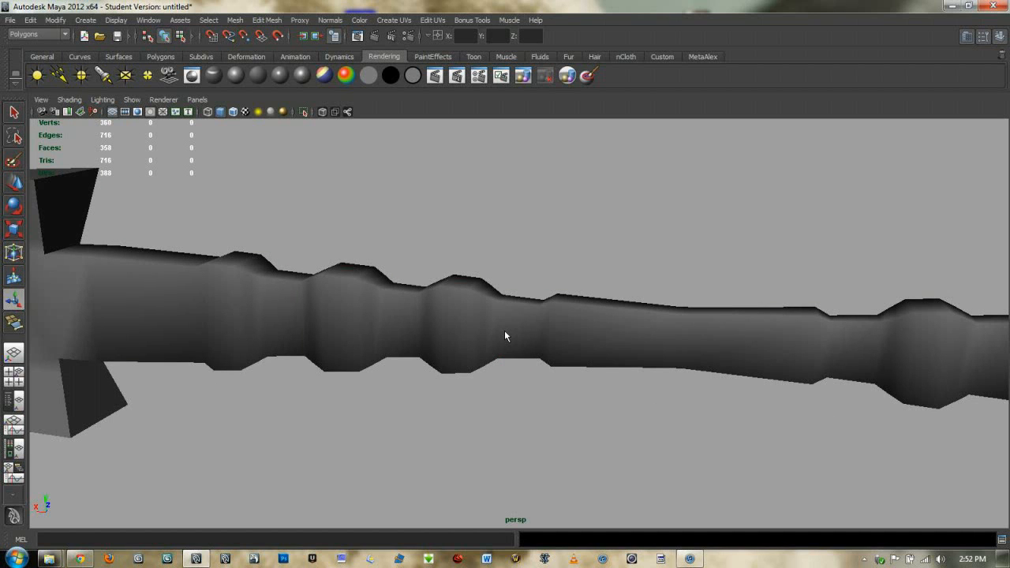
- Select the two edge loops around the shaft that border the narrow section beside the last bump and apply Harden Edge
click(504, 329)
mouse_move(504, 330)
alt+mouse_down()
mouse_move(522, 325)
mouse_move(498, 324)
alt+mouse_up()
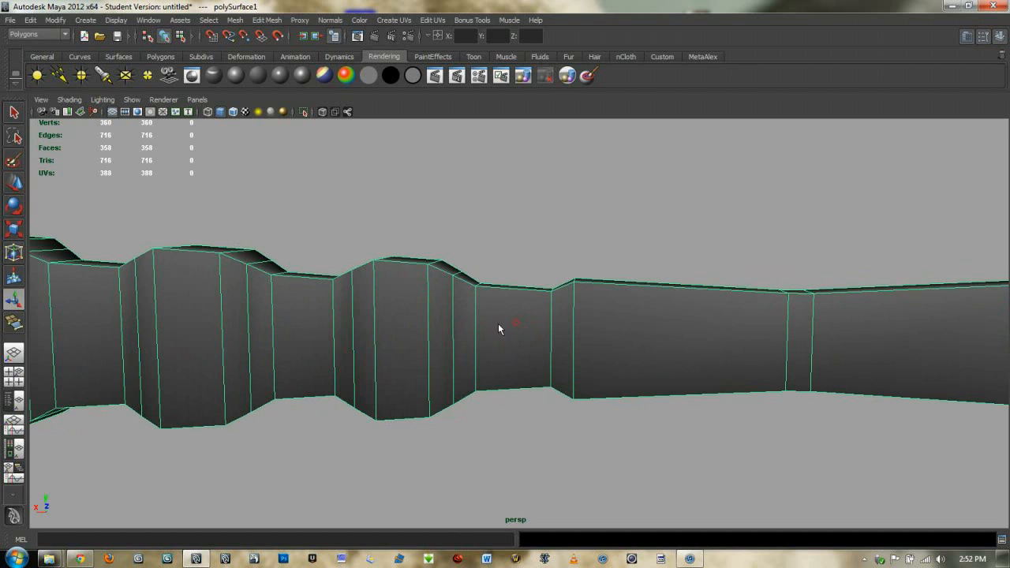
key(F10)
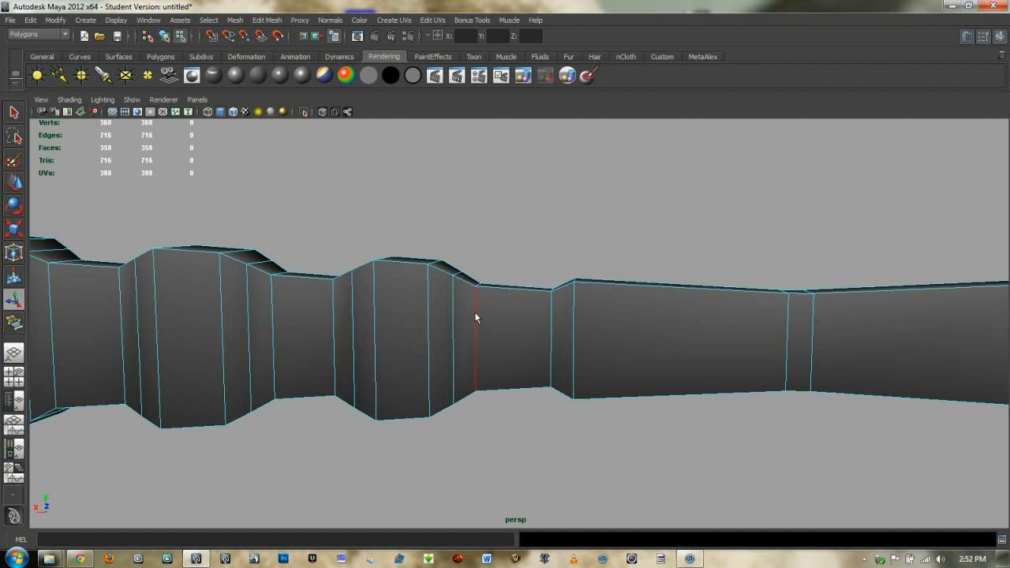
alt+drag(532, 306, 549, 315)
shift+double_click(550, 314)
mouse_move(563, 368)
alt+mouse_down()
mouse_move(586, 395)
mouse_move(567, 335)
mouse_move(579, 309)
mouse_move(550, 411)
mouse_move(548, 365)
alt+mouse_up()
click(328, 20)
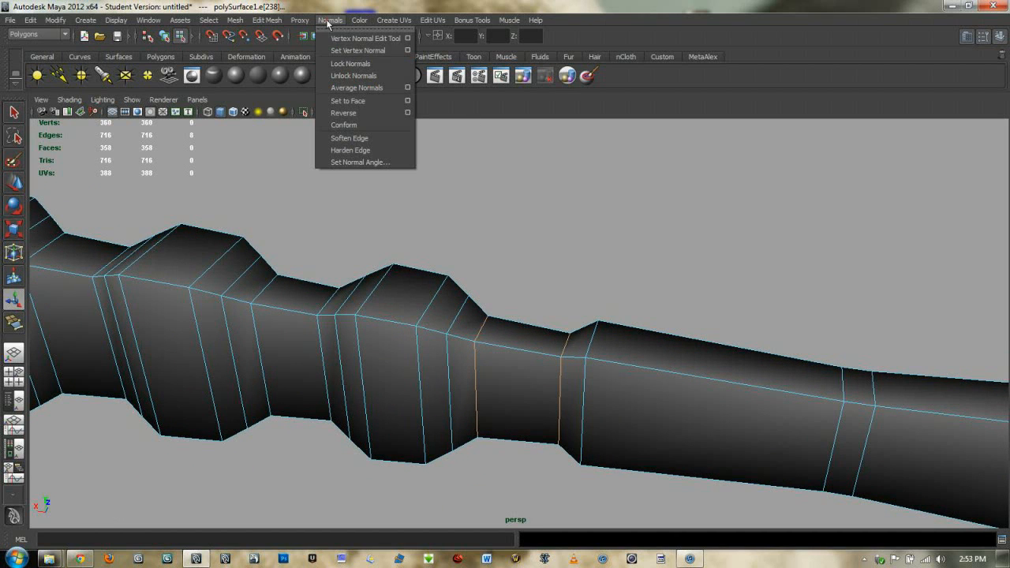
click(359, 151)
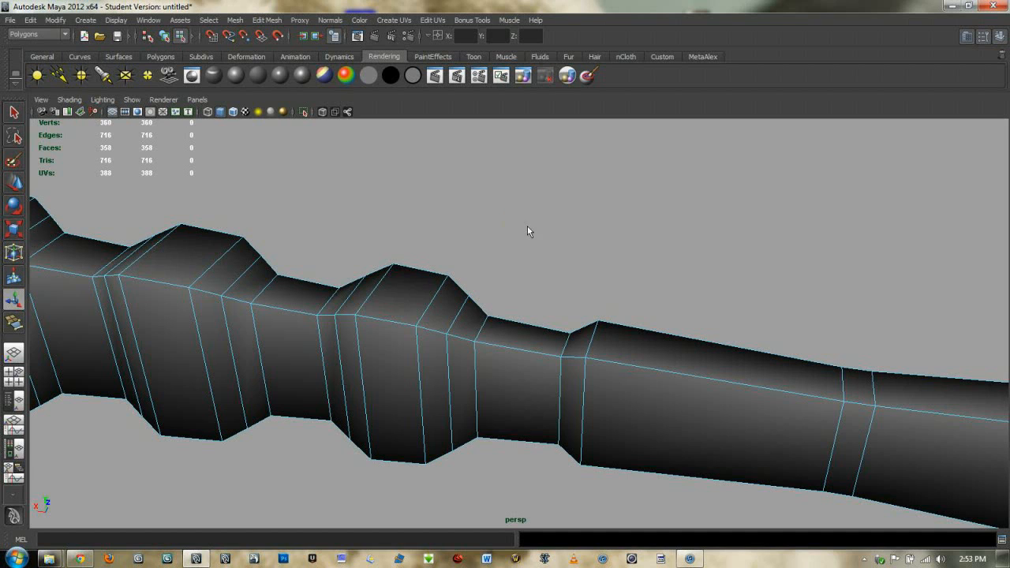
- Leave edge mode, deselect the mesh, and inspect the creases at the two hardened edge loops
key(F8)
click(579, 207)
alt+drag(580, 207, 572, 266)
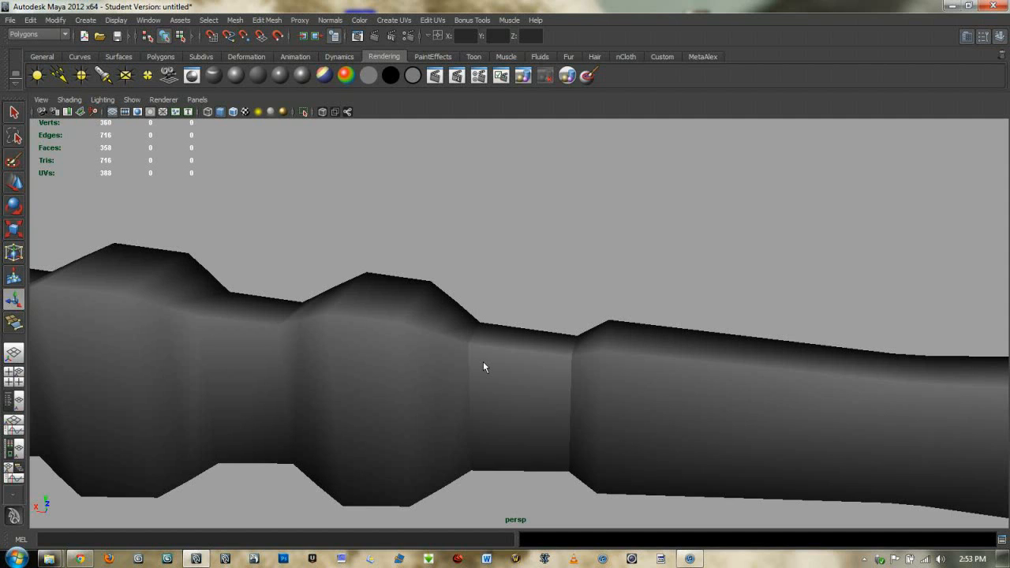
scroll(483, 362, down, 5)
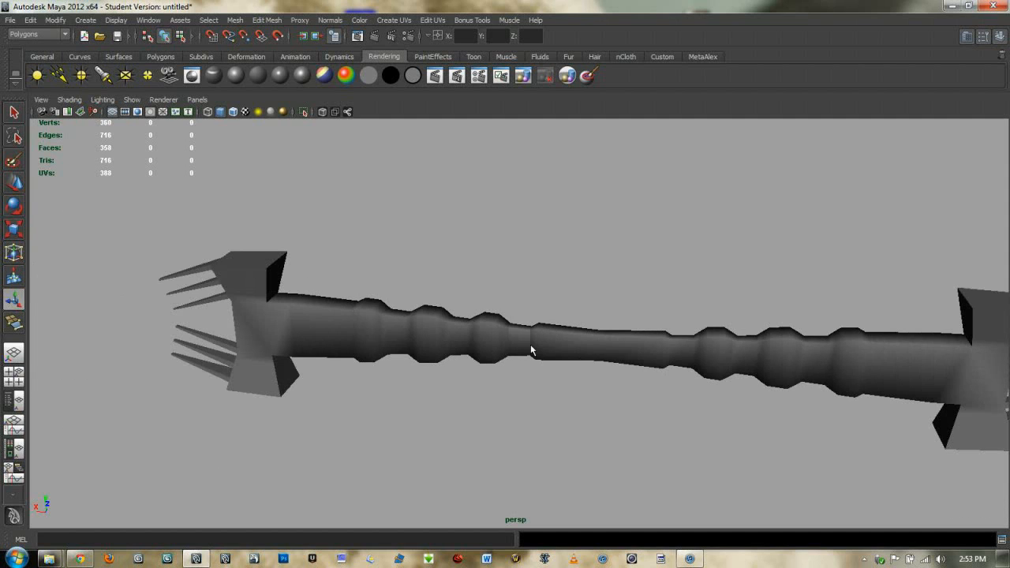
scroll(454, 299, up, 3)
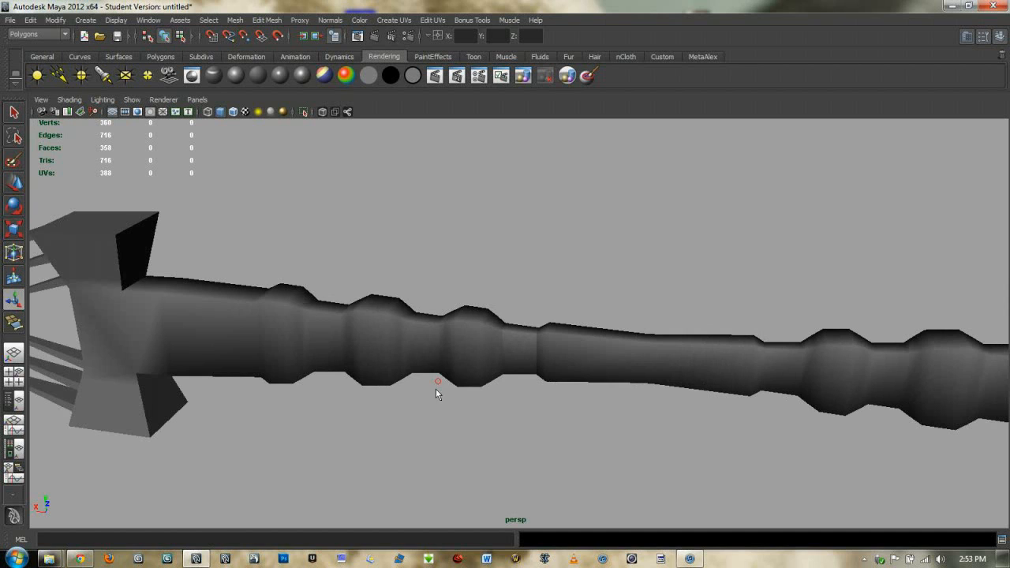
click(425, 358)
scroll(417, 347, up, 3)
alt+middle_drag(418, 337, 449, 336)
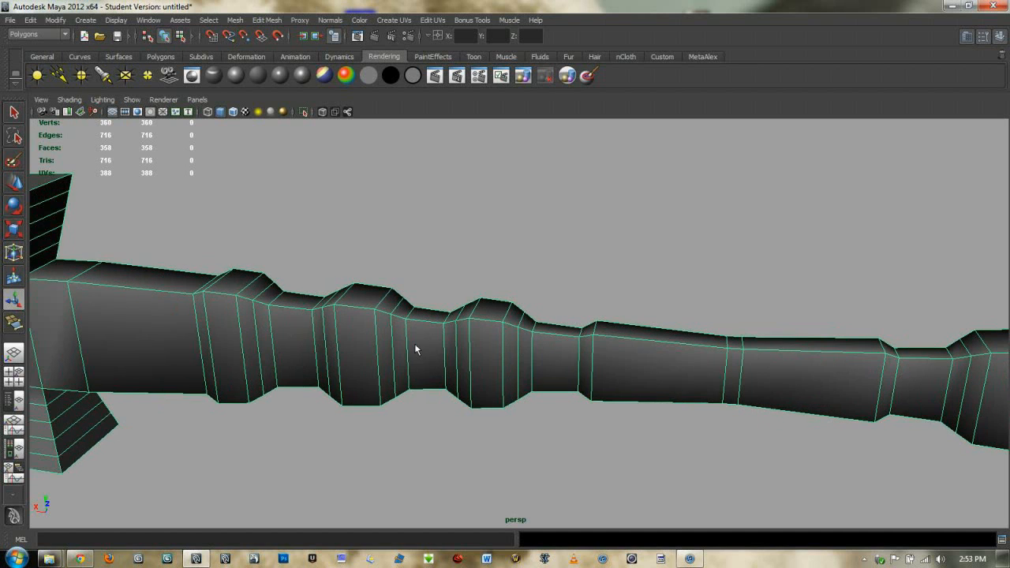
shift+click(407, 334)
click(338, 414)
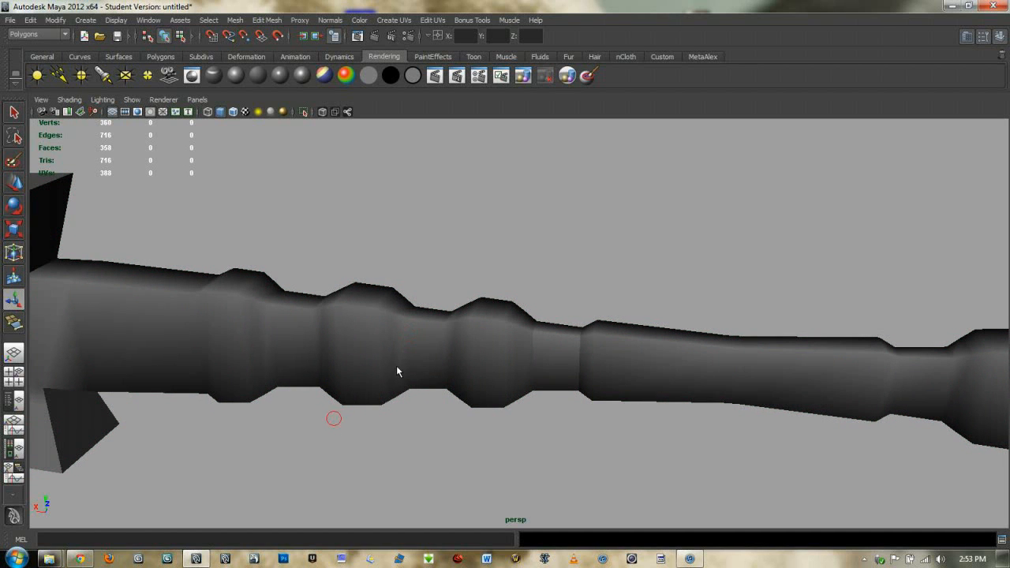
- In edge mode, select the four edge loops around the shaft bordering the two narrow sections between the three bumps on one half
click(404, 362)
double_click(405, 334)
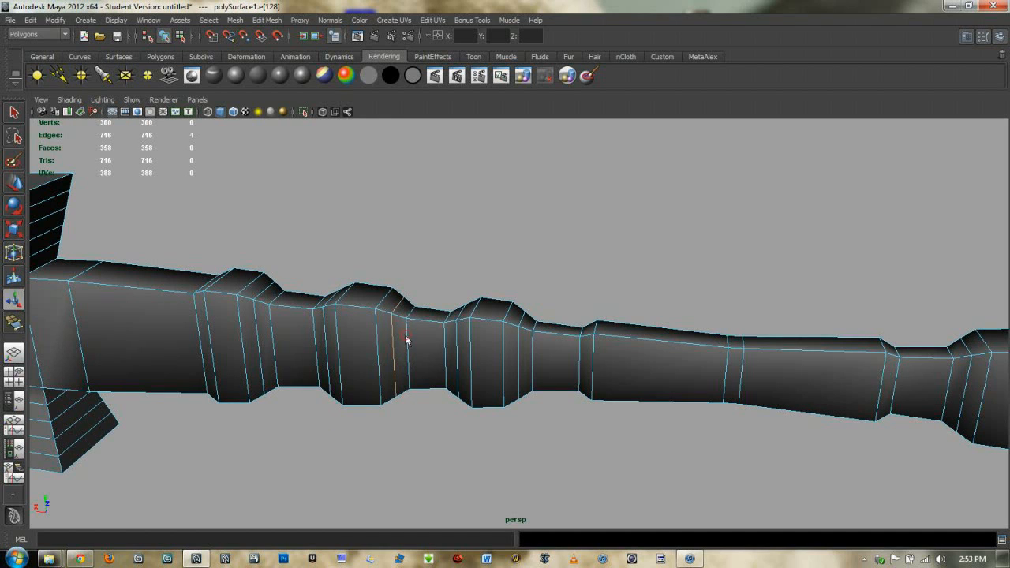
shift+click(407, 329)
shift+double_click(443, 337)
shift+double_click(270, 326)
key(ctrl+z)
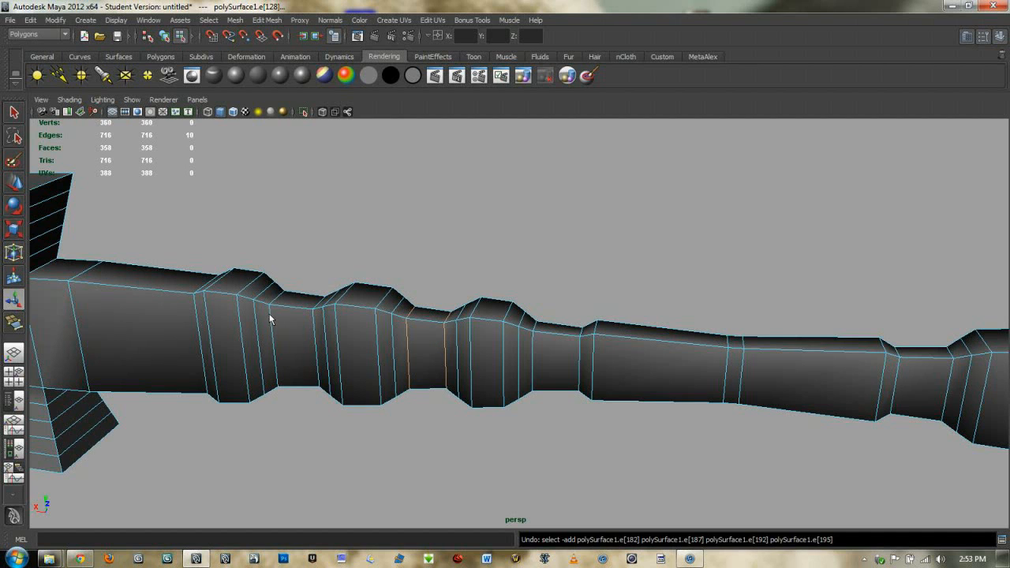
shift+double_click(270, 313)
shift+double_click(313, 325)
- Add the two loops bordering the narrow section beside the grip and the six matching loops on the shaft's other half to the selection
scroll(442, 333, down, 4)
alt+middle_drag(522, 339, 324, 335)
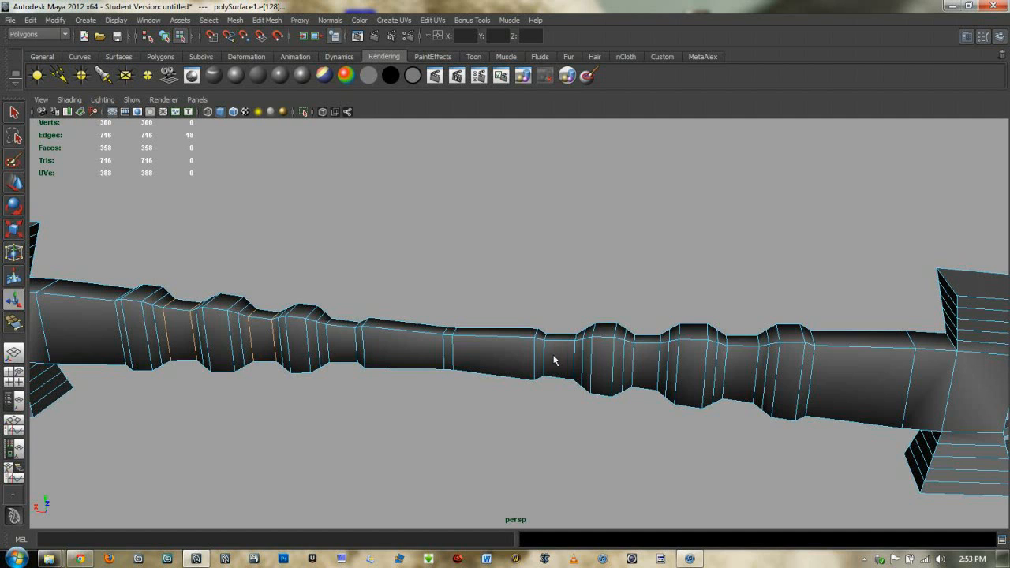
shift+double_click(328, 335)
alt+drag(370, 340, 364, 339)
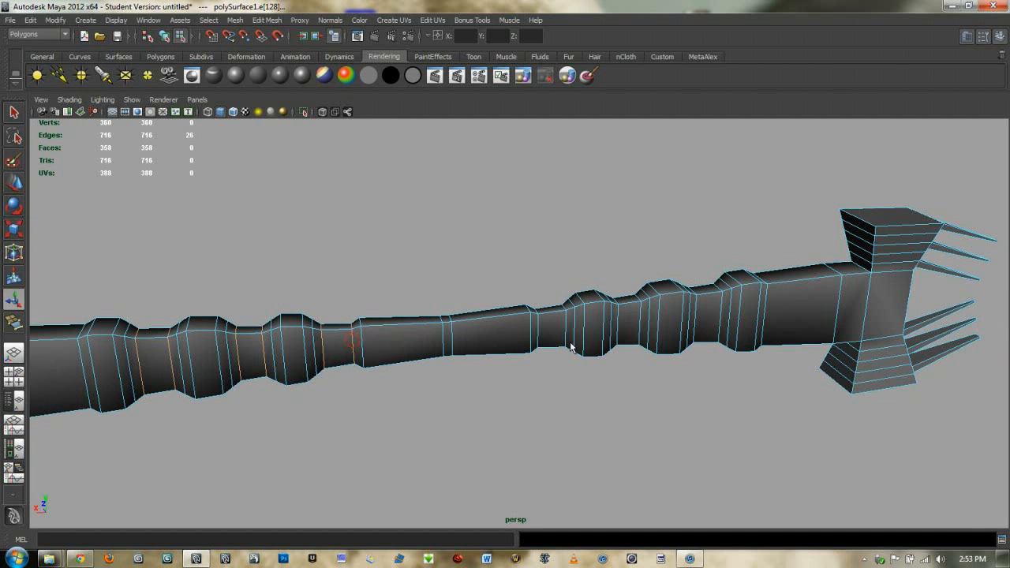
shift+double_click(568, 341)
scroll(553, 348, up, 4)
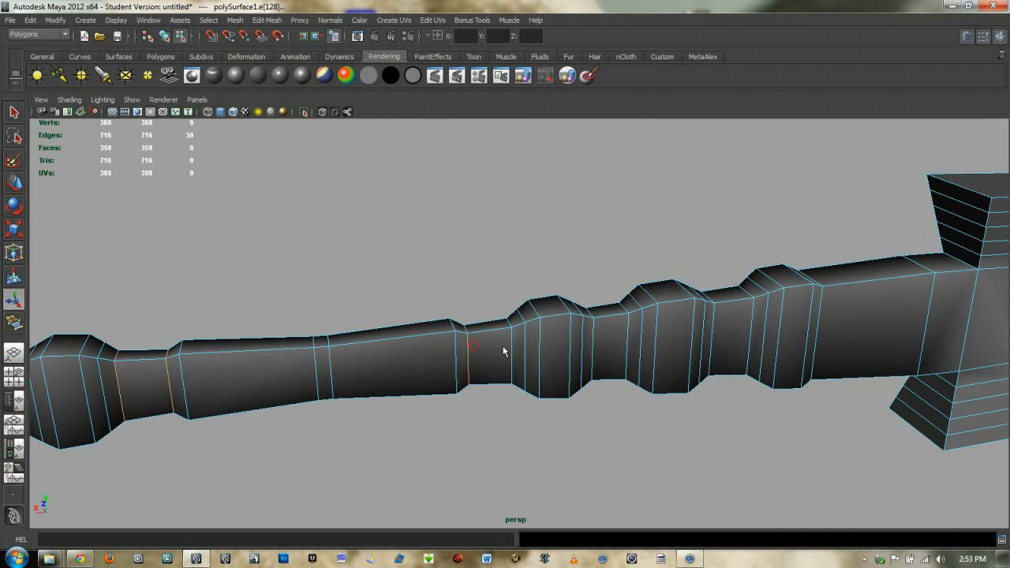
shift+double_click(511, 341)
alt+drag(512, 342, 586, 339)
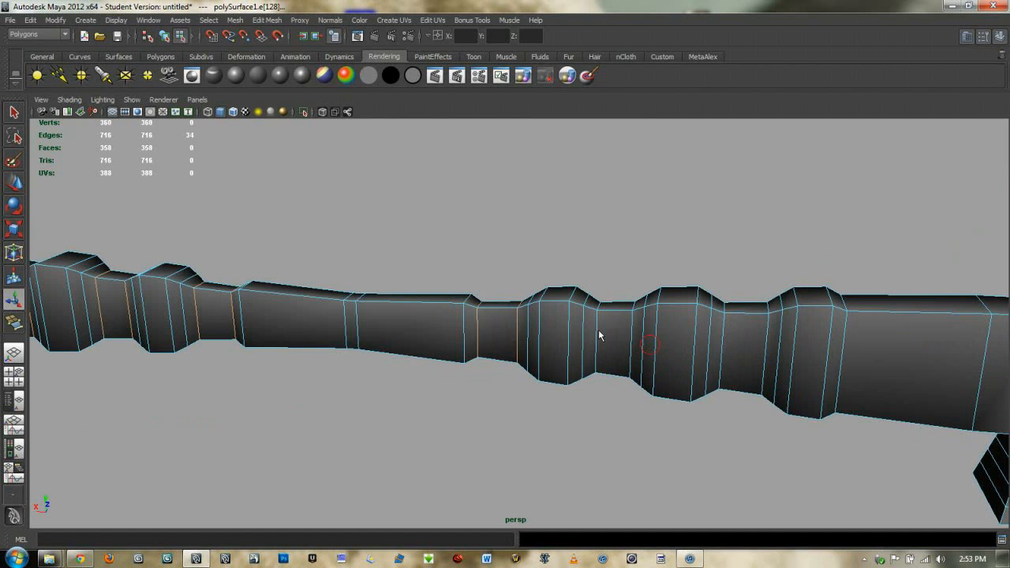
shift+double_click(631, 339)
shift+double_click(722, 333)
shift+double_click(766, 336)
- Apply Harden Edge to the selected loops, return to object mode and deselect the mesh
alt+drag(766, 337, 446, 236)
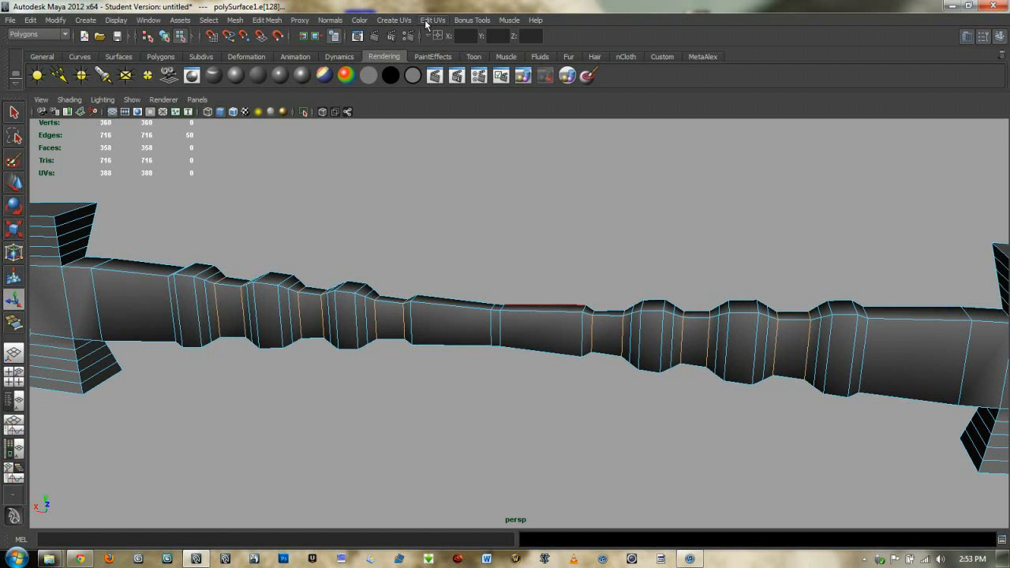
click(331, 20)
click(350, 138)
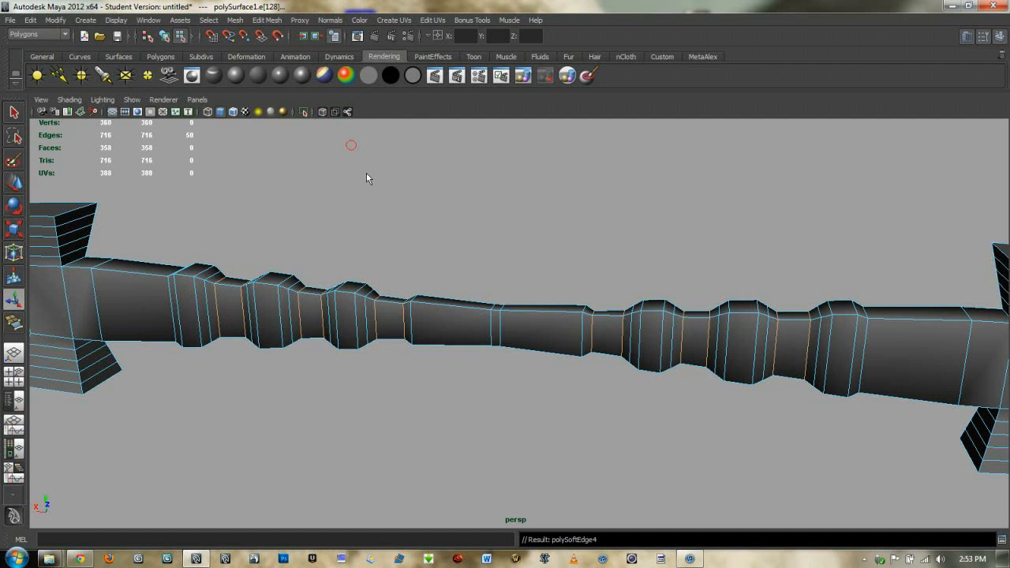
key(F8)
click(407, 203)
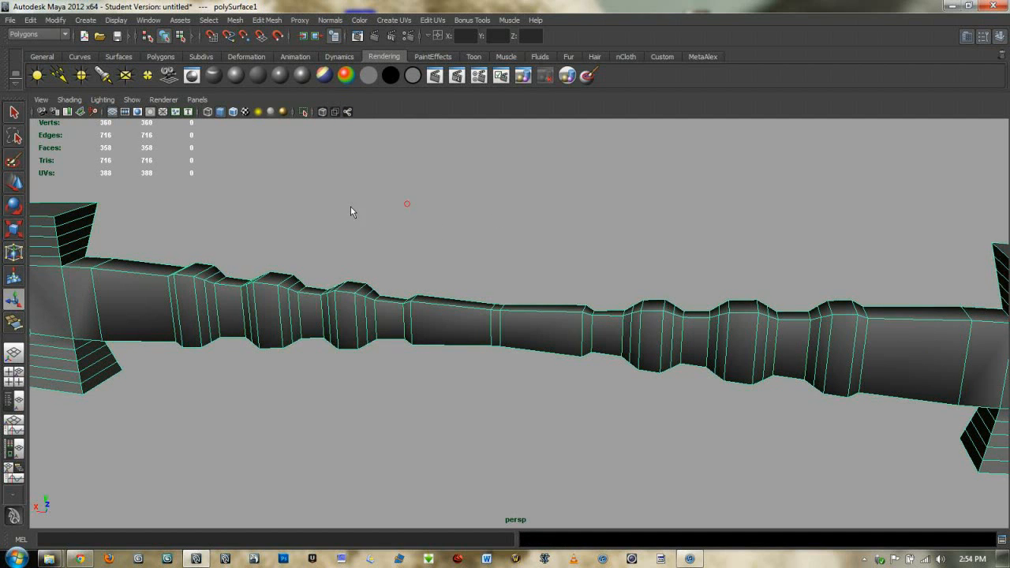
- Examine the shading of the whole weapon from a distance and from its spiked end
scroll(387, 233, down, 2)
alt+drag(397, 233, 426, 238)
scroll(460, 280, down, 3)
alt+drag(461, 280, 583, 286)
scroll(466, 309, up, 3)
scroll(543, 267, down, 3)
scroll(457, 261, down, 3)
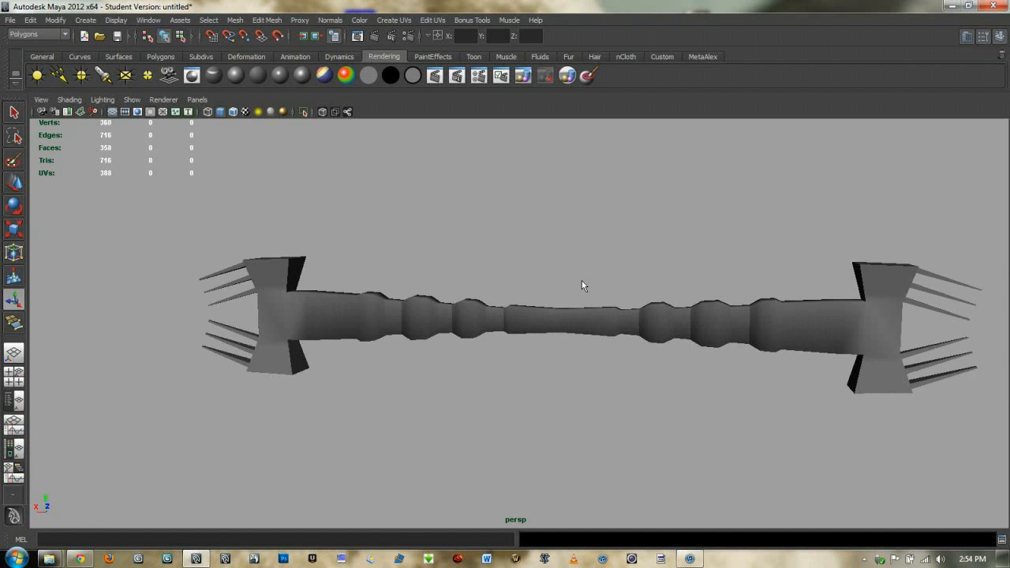
scroll(589, 282, down, 2)
scroll(592, 276, up, 4)
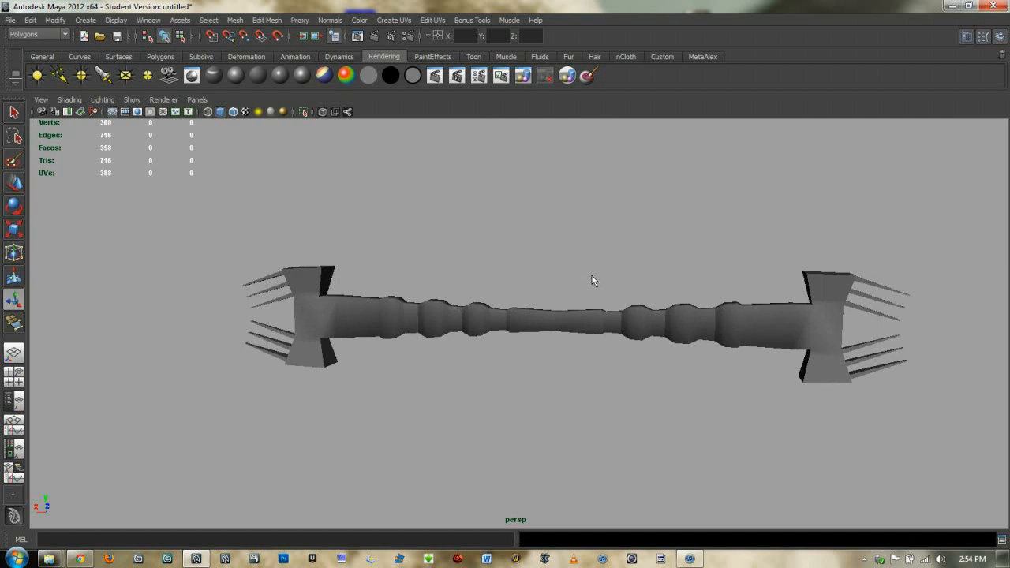
scroll(591, 275, down, 1)
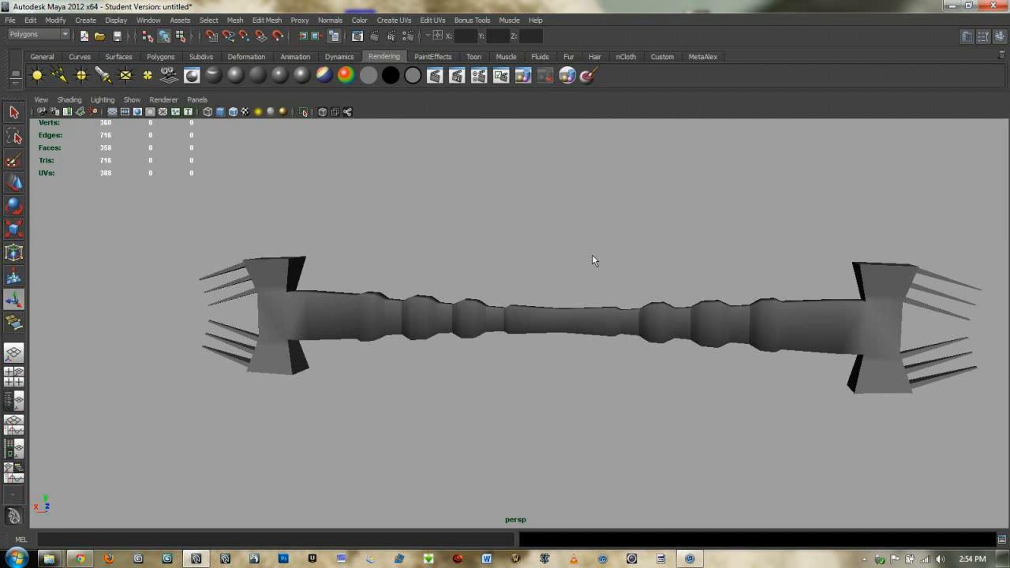
scroll(418, 388, up, 2)
alt+drag(418, 349, 562, 347)
scroll(561, 349, up, 1)
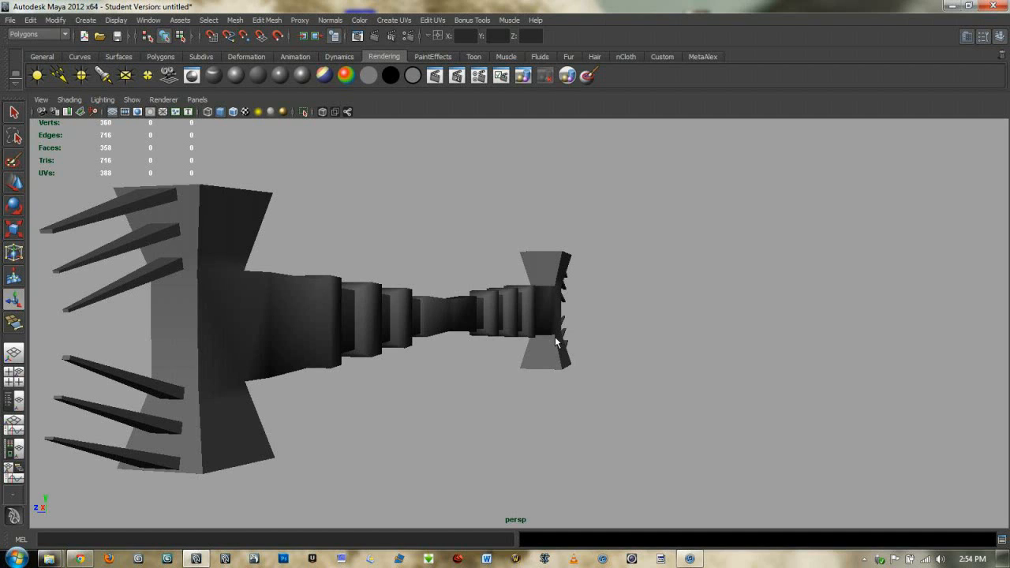
- Inspect the hardened creases at the narrow sections between the bumps up close on the other side of the shaft
alt+right_drag(615, 317, 385, 296)
alt+drag(435, 309, 473, 305)
alt+middle_drag(473, 305, 793, 309)
scroll(610, 287, down, 2)
scroll(553, 282, up, 6)
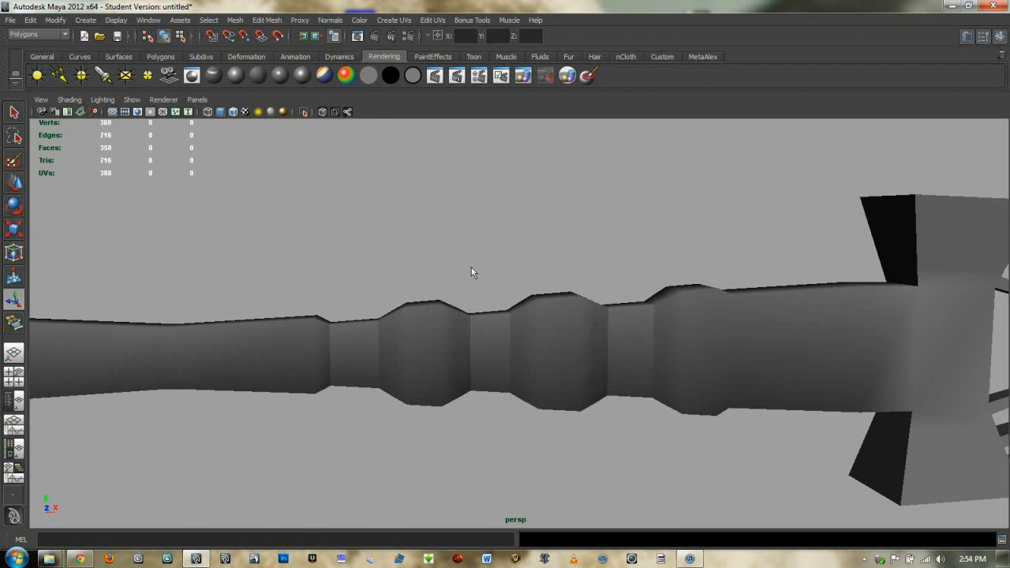
scroll(482, 376, up, 8)
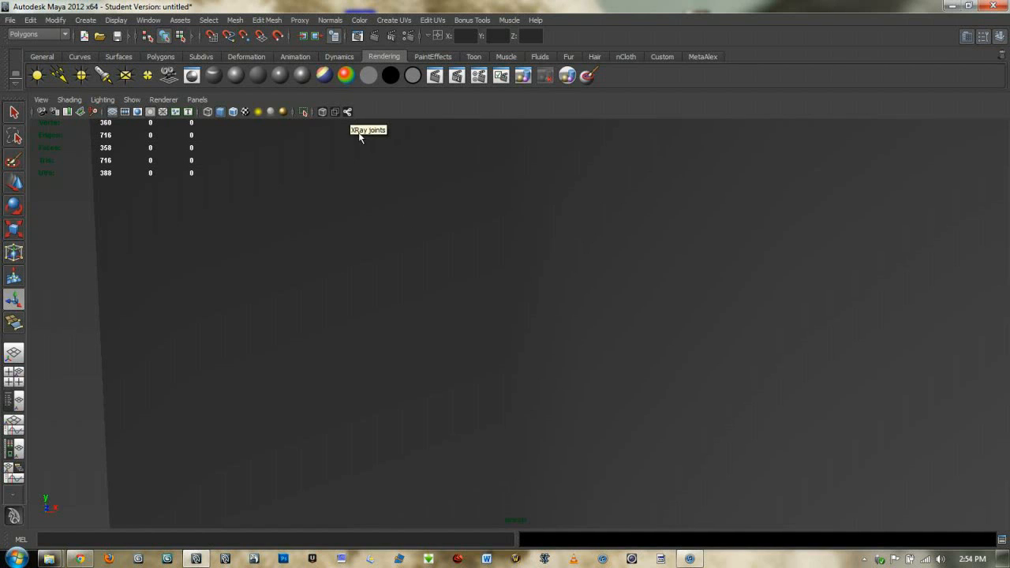
scroll(408, 213, down, 4)
scroll(419, 221, down, 2)
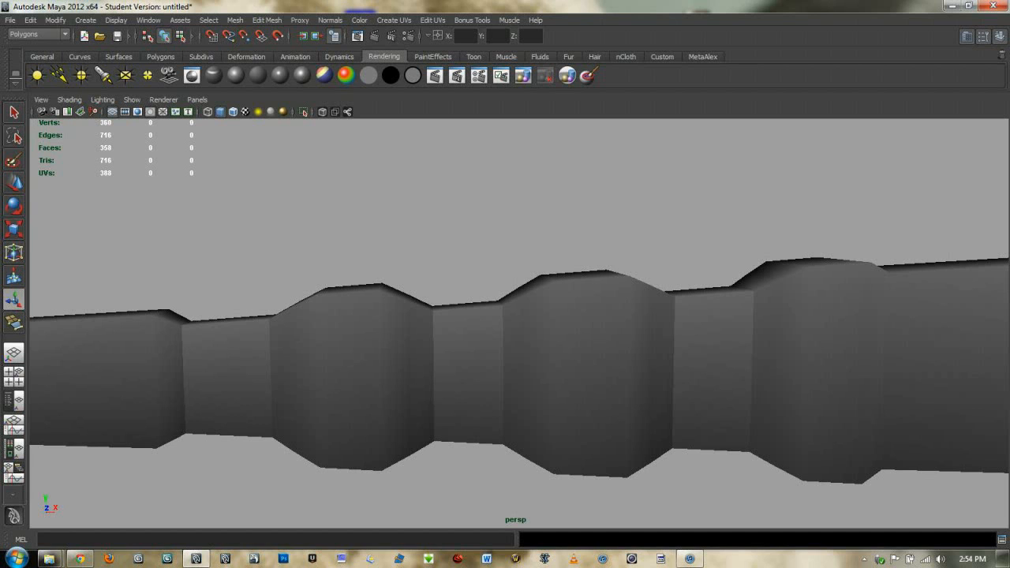
alt+drag(618, 208, 785, 228)
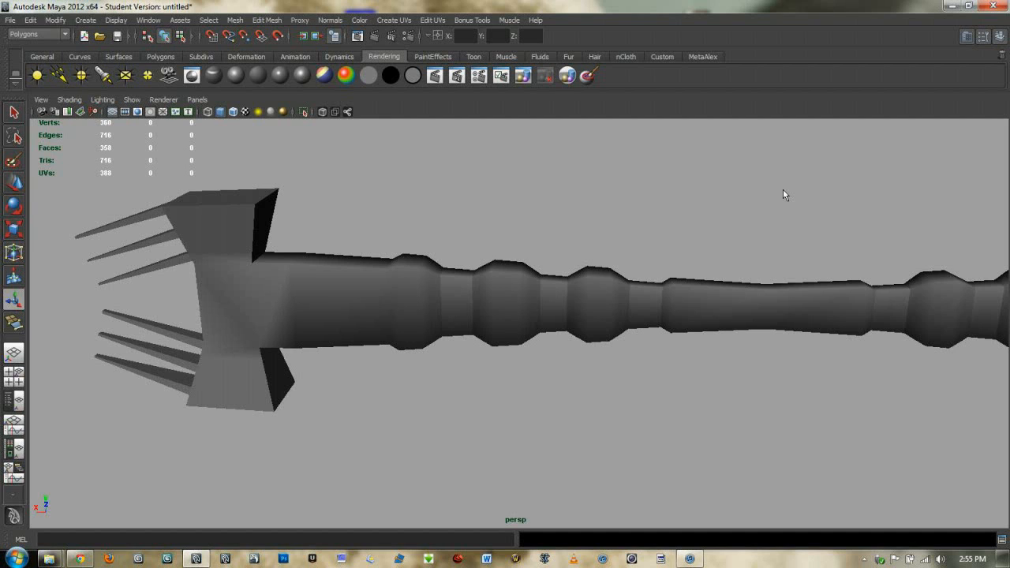
- Review the finished soft and hard shading along the full weapon from above and from the side
scroll(783, 189, down, 7)
alt+drag(685, 277, 616, 257)
scroll(554, 284, up, 5)
mouse_move(615, 257)
alt+middle_down()
mouse_move(555, 284)
mouse_move(561, 240)
mouse_move(604, 253)
alt+middle_up()
mouse_move(604, 257)
alt+mouse_down()
mouse_move(651, 266)
mouse_move(581, 322)
mouse_move(571, 376)
mouse_move(579, 388)
mouse_move(569, 378)
alt+mouse_up()
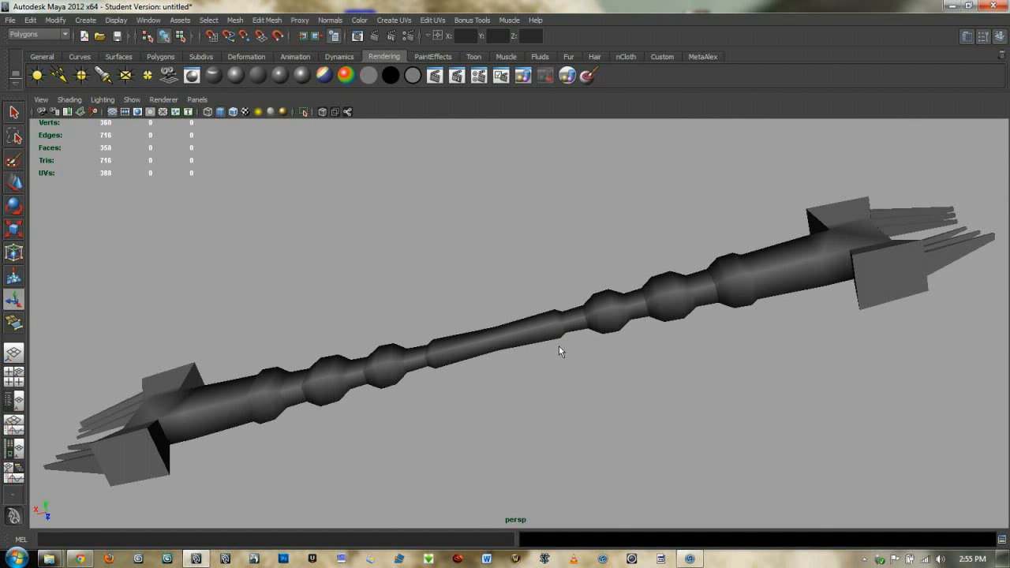
scroll(554, 355, down, 6)
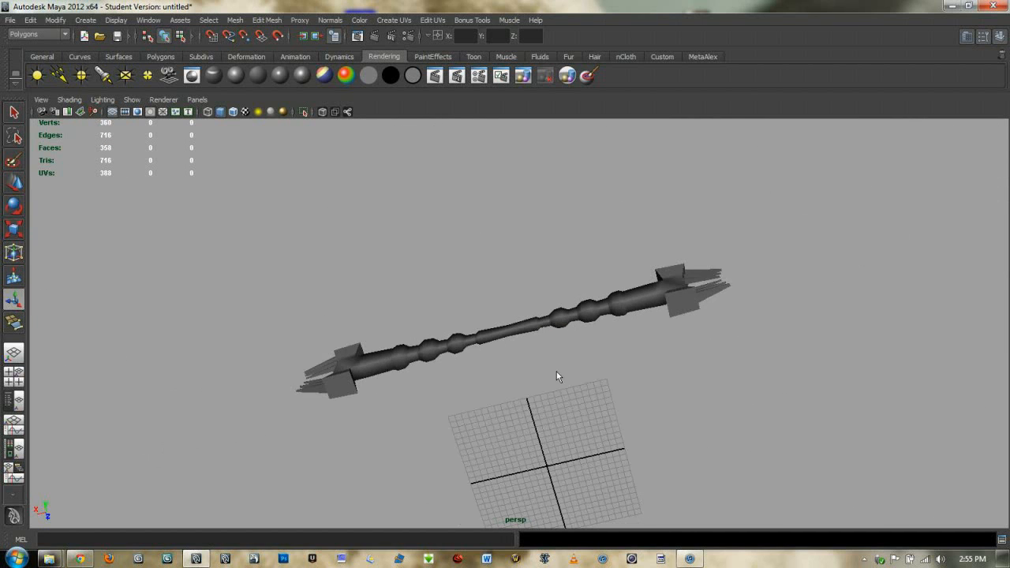
alt+drag(416, 350, 447, 435)
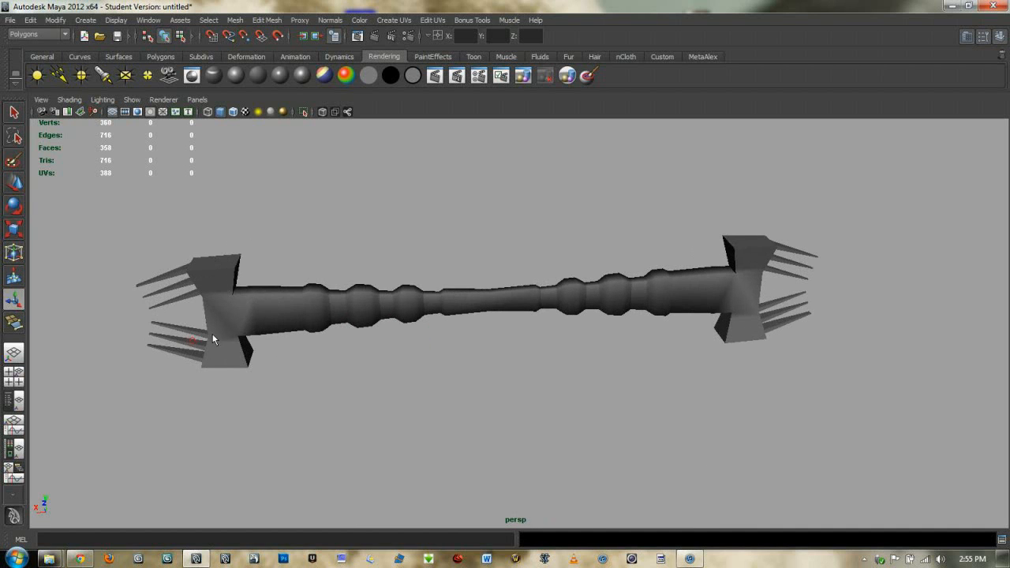
- Select the weapon mesh and bring its spiked end into closer view
click(247, 310)
scroll(247, 310, up, 4)
alt+middle_drag(248, 312, 466, 307)
alt+drag(465, 311, 443, 276)
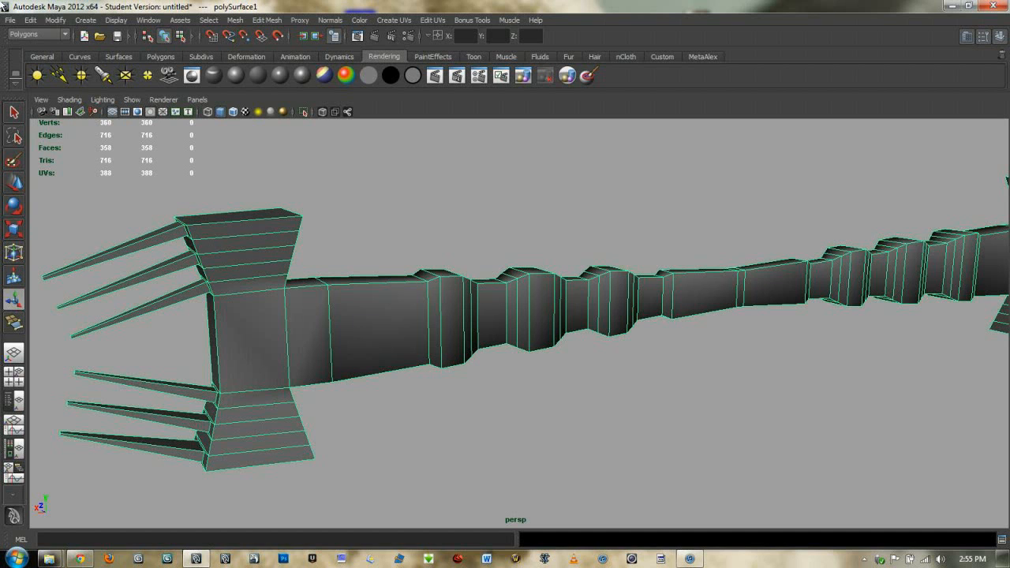
scroll(357, 216, down, 3)
scroll(669, 268, up, 3)
scroll(548, 221, down, 2)
scroll(540, 207, up, 1)
scroll(539, 212, up, 3)
scroll(513, 194, down, 5)
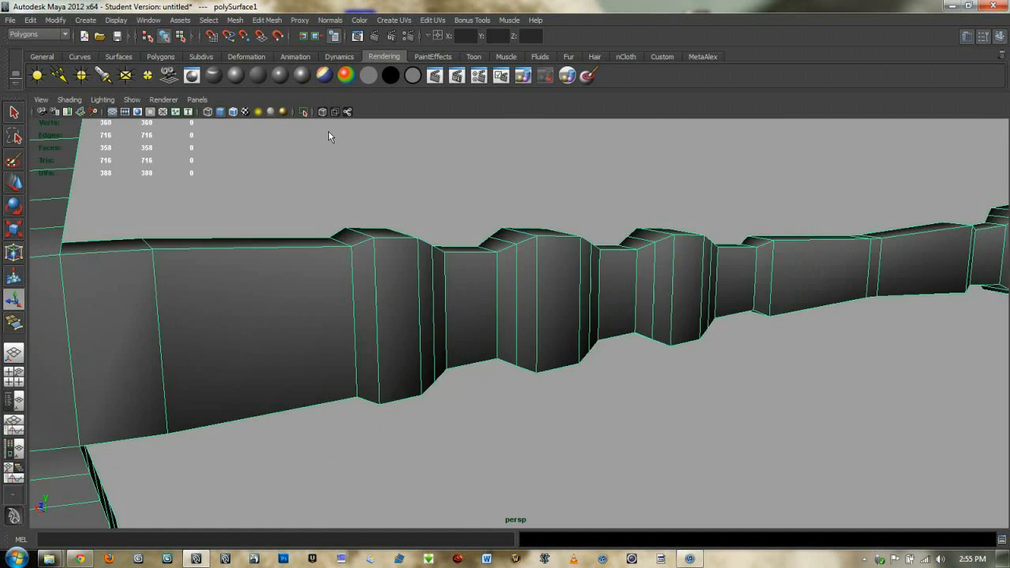
scroll(546, 232, up, 4)
scroll(544, 226, down, 7)
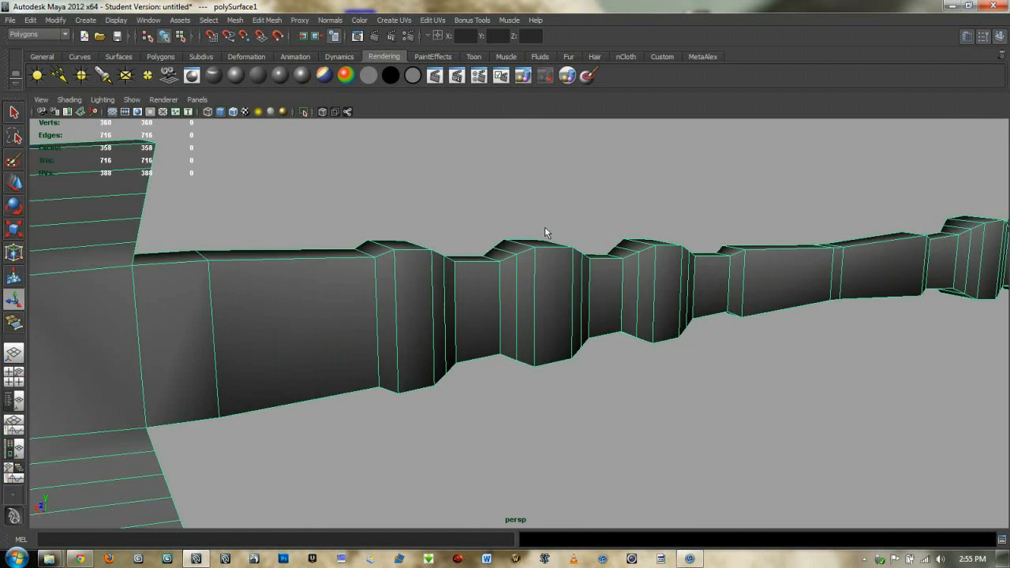
scroll(546, 225, up, 6)
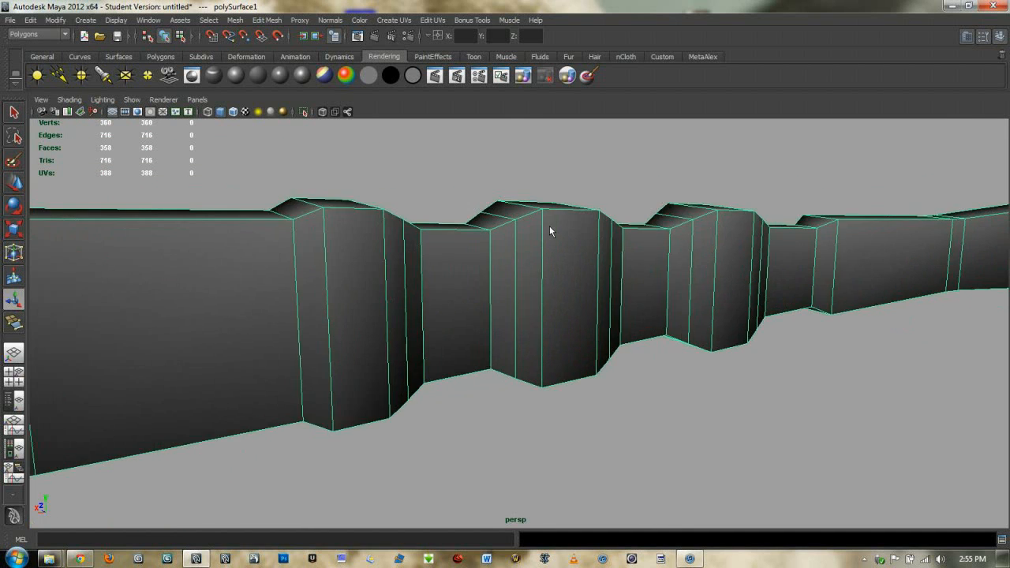
scroll(554, 223, down, 1)
scroll(553, 221, down, 4)
scroll(647, 273, up, 7)
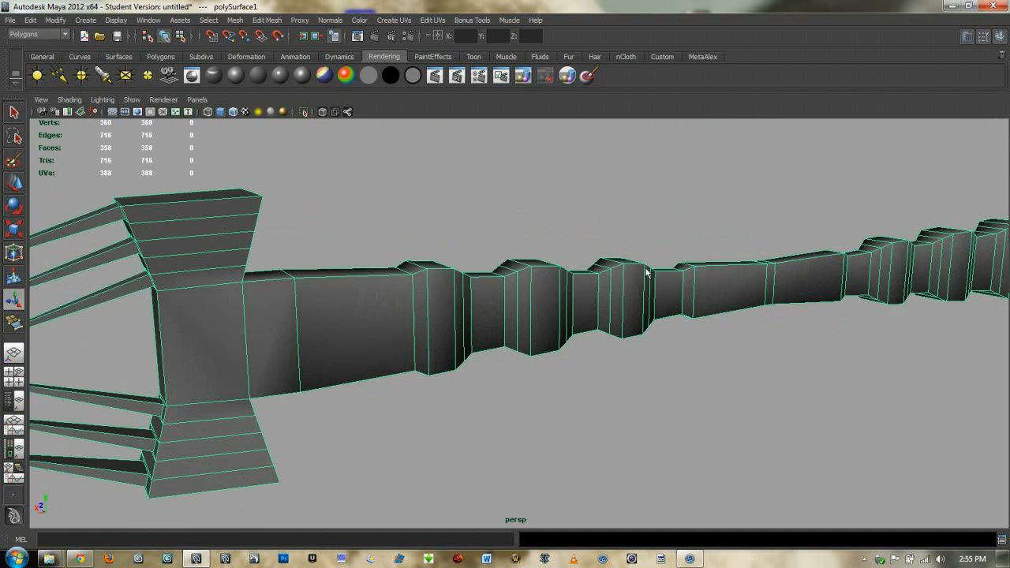
scroll(714, 292, down, 5)
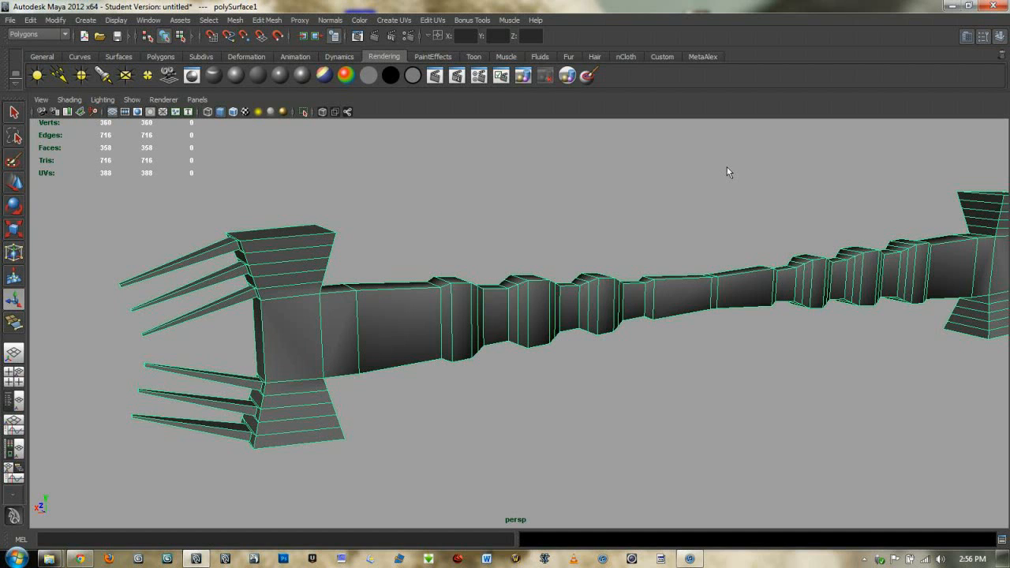
alt+drag(526, 276, 523, 220)
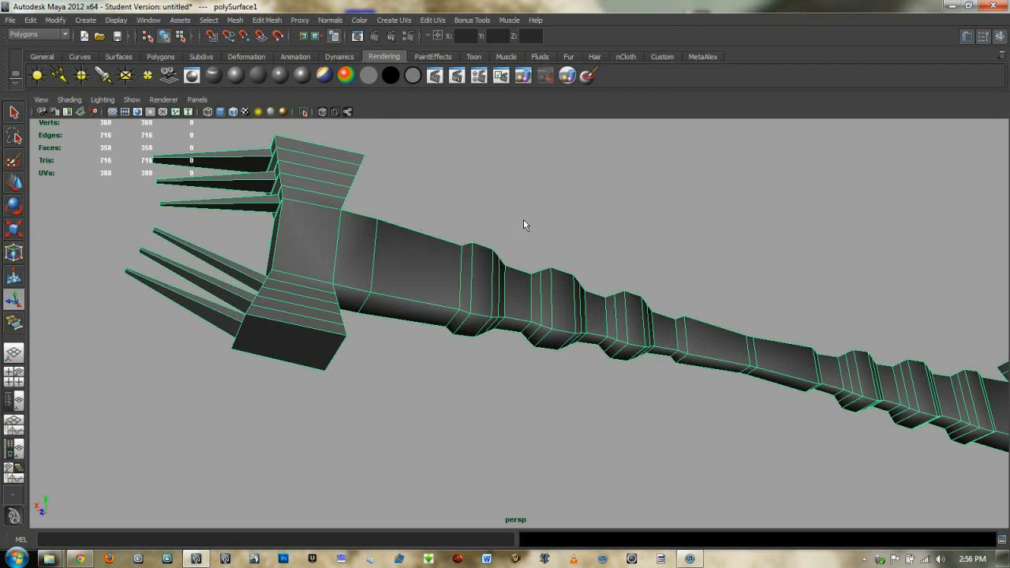
scroll(523, 219, down, 3)
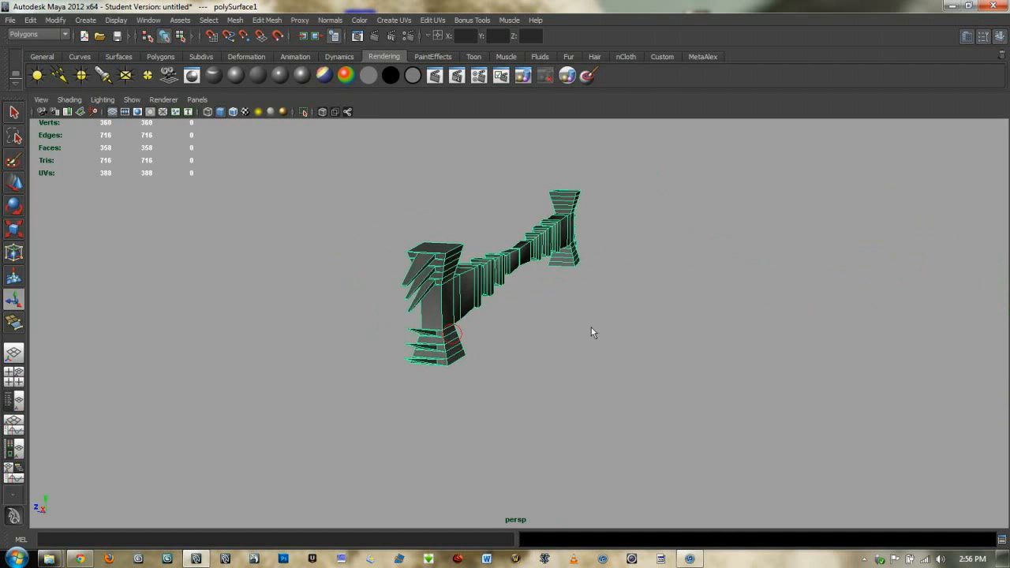